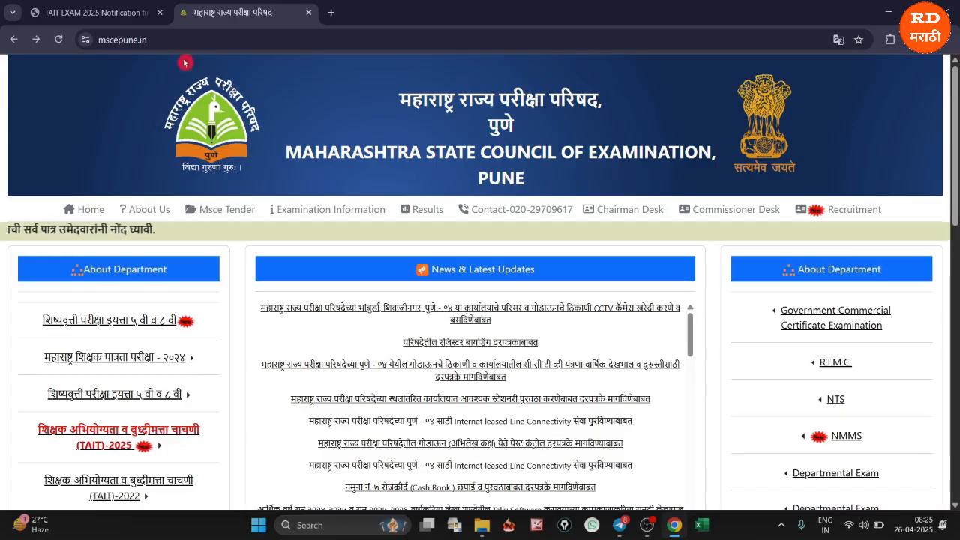
Open the TAIT 2025 online application link from the Maharashtra State Council of Examination site and dismiss the translation prompt
{"action": "left_click", "coordinate": [168, 39]}
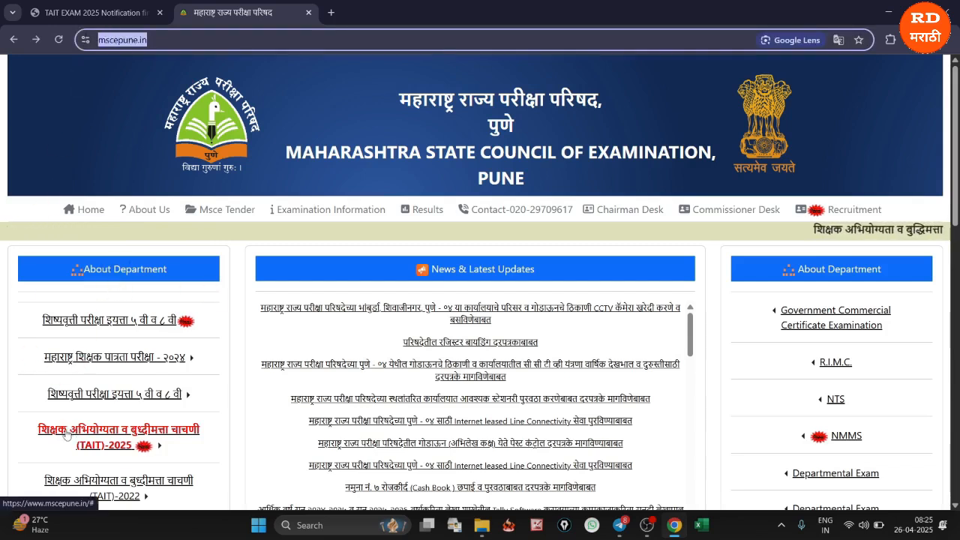
{"action": "left_click", "coordinate": [139, 446]}
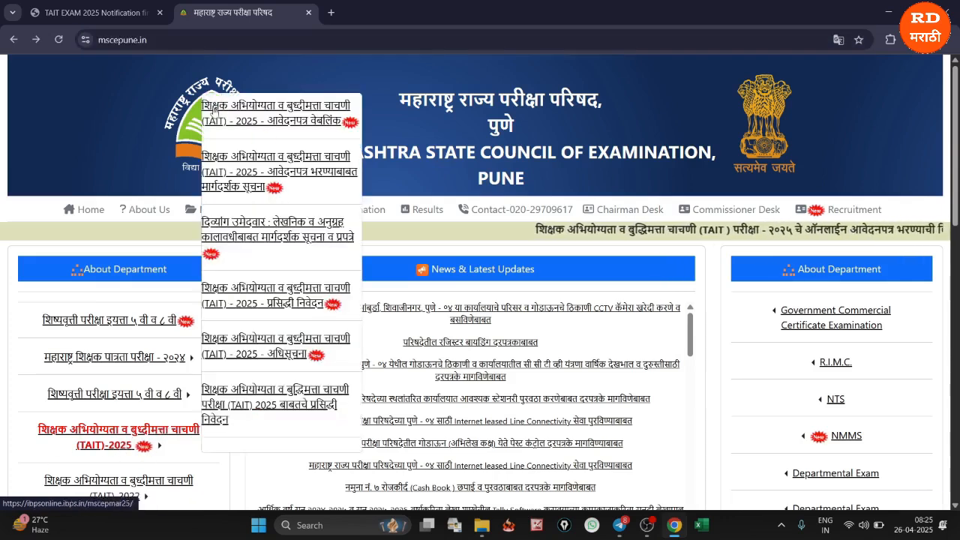
{"action": "left_click", "coordinate": [317, 114]}
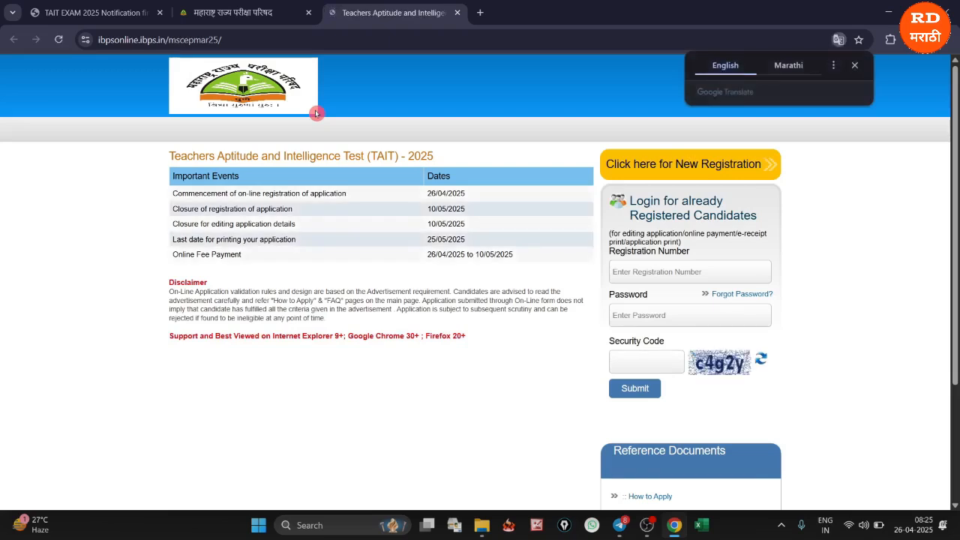
{"action": "left_click", "coordinate": [854, 65]}
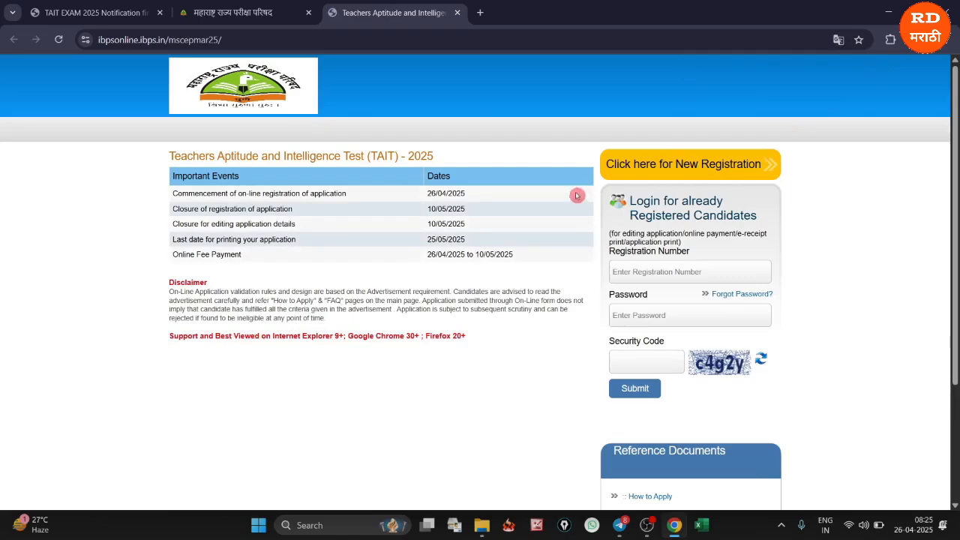
Examine the registration closure, application printing and online fee payment dates among the TAIT 2025 important events
{"action": "left_click_drag", "start_coordinate": [428, 195], "coordinate": [466, 208]}
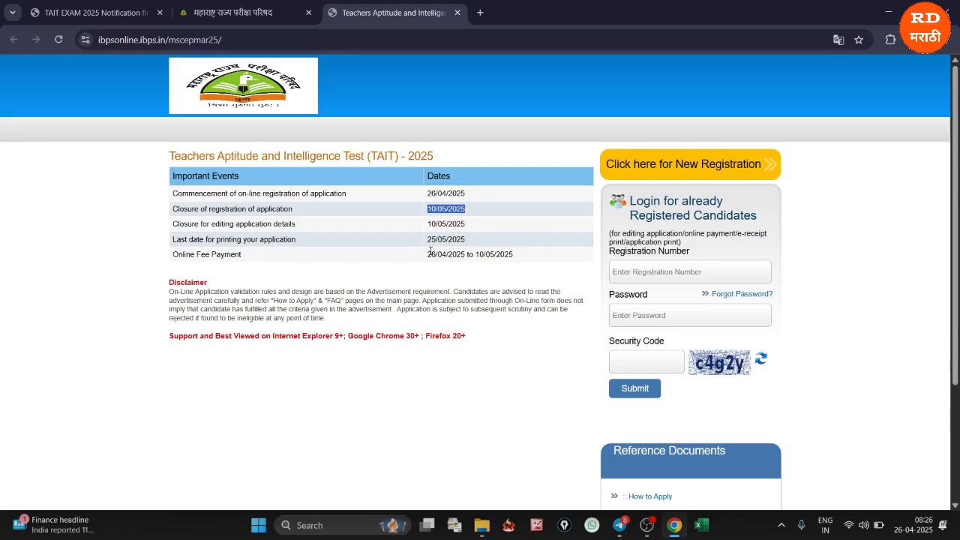
{"action": "left_click_drag", "start_coordinate": [426, 239], "coordinate": [467, 240]}
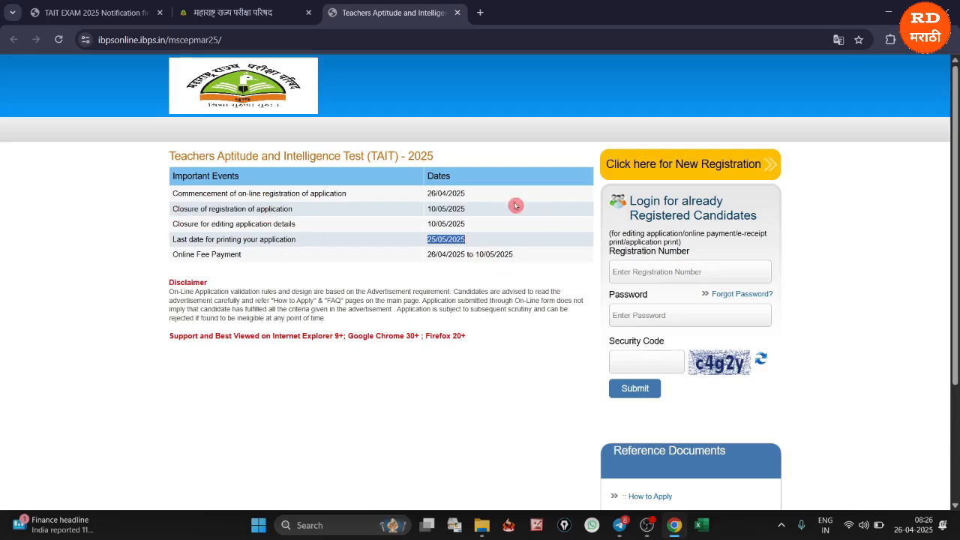
{"action": "left_click", "coordinate": [529, 258]}
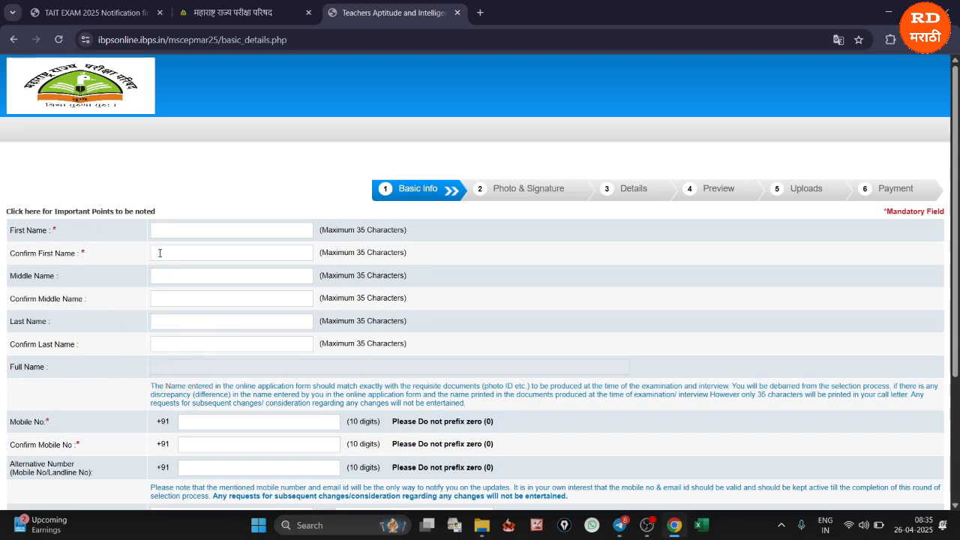
Check clause 7.2 of the TAIT EXAM 2025 notification PDF on how the candidate's name must be entered
{"action": "left_click", "coordinate": [73, 13]}
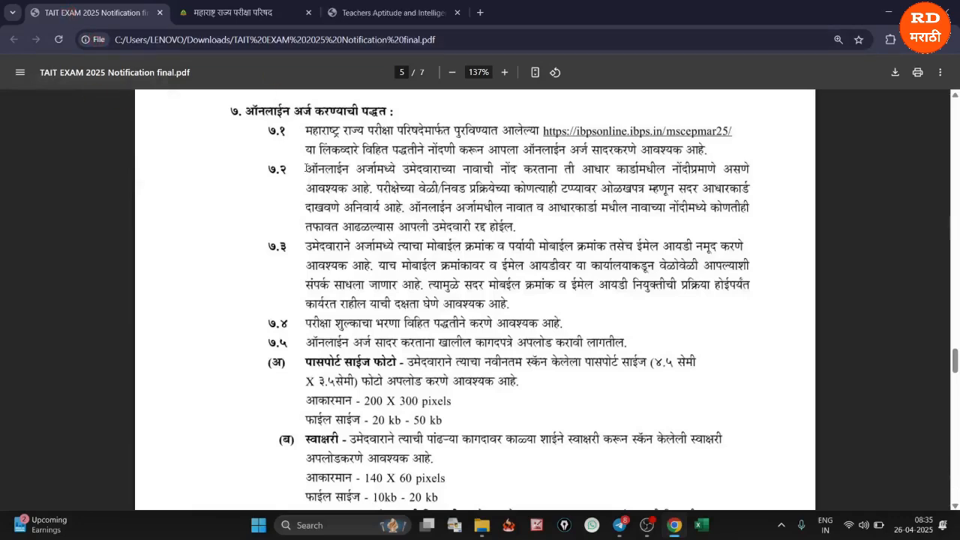
{"action": "left_click_drag", "start_coordinate": [306, 169], "coordinate": [517, 230]}
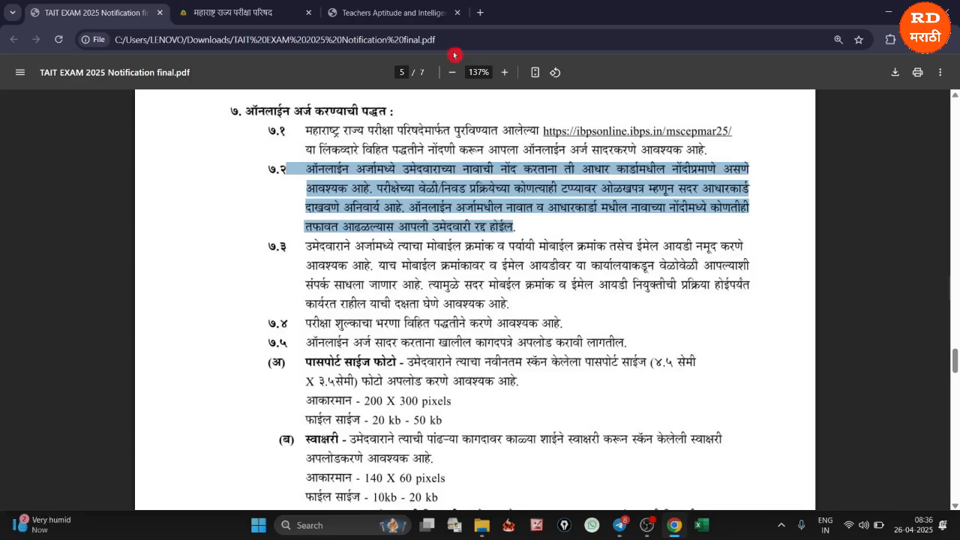
Return to the registration form and enter a sample e-mail ID with the gmail.com domain, including its confirmation
{"action": "left_click", "coordinate": [405, 12]}
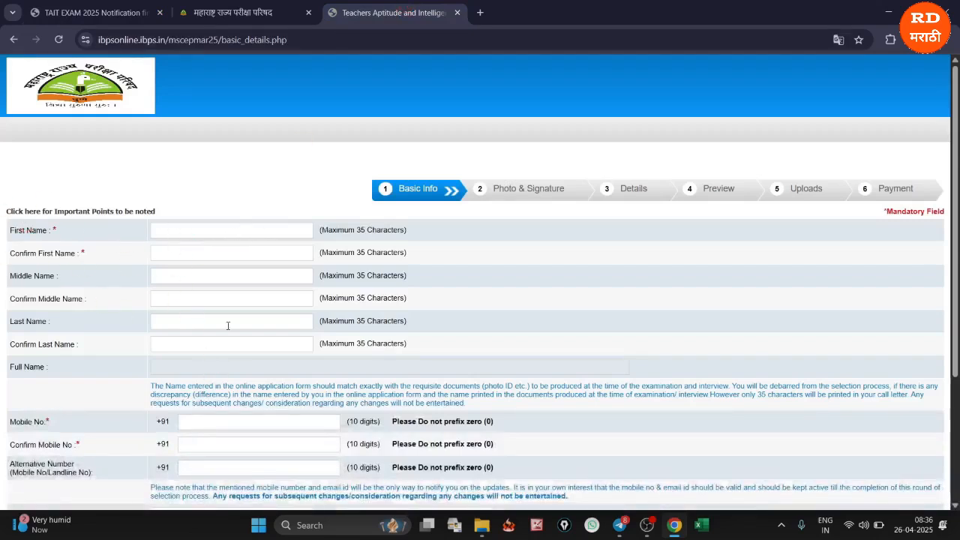
{"action": "scroll", "coordinate": [228, 326], "scroll_direction": "down", "scroll_amount": 3}
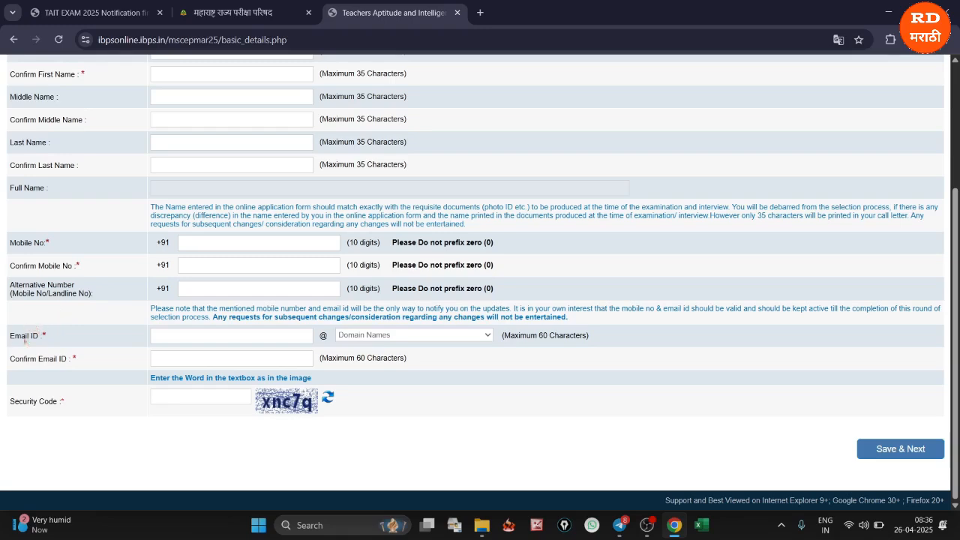
{"action": "left_click", "coordinate": [167, 335]}
{"action": "left_click", "coordinate": [371, 335]}
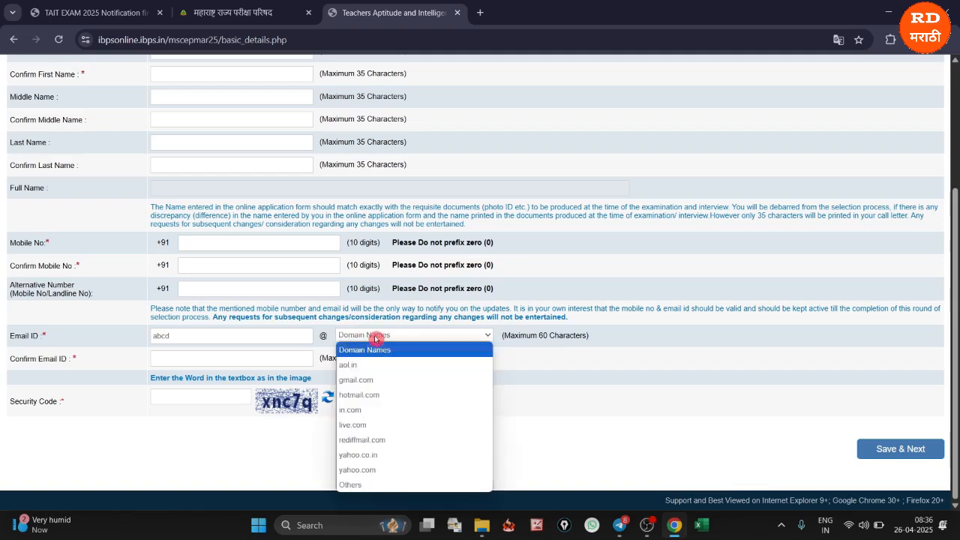
{"action": "left_click", "coordinate": [372, 381]}
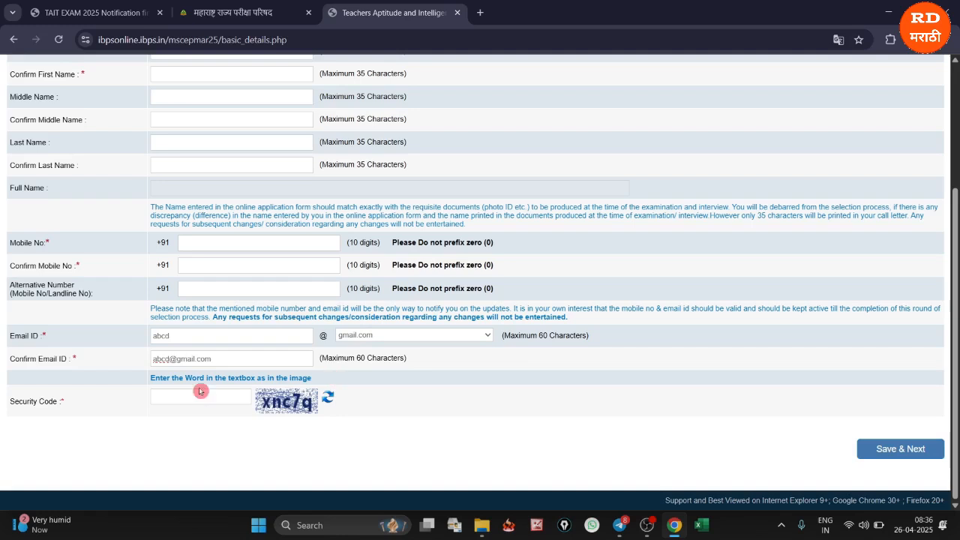
Complete the candidate's names, mobile number, e-mail and security code, and save the Basic Info page
{"action": "key", "text": "ctrl+plus"}
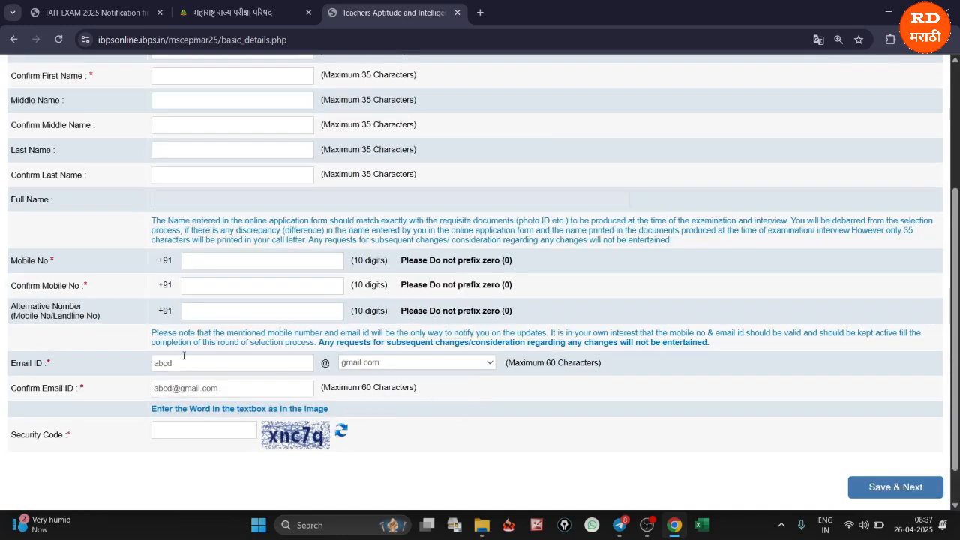
{"action": "left_click", "coordinate": [202, 439]}
{"action": "scroll", "coordinate": [675, 443], "scroll_direction": "down", "scroll_amount": 2}
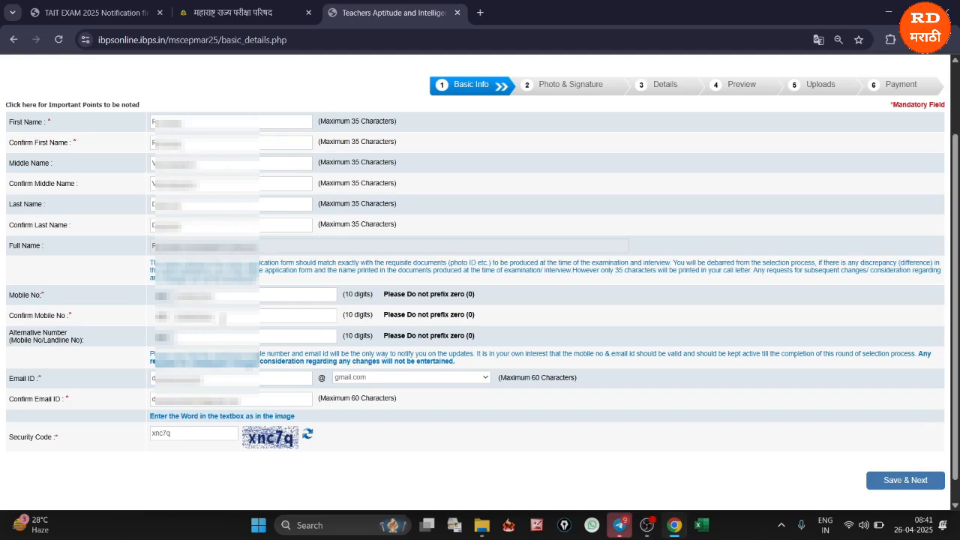
{"action": "left_click", "coordinate": [905, 486]}
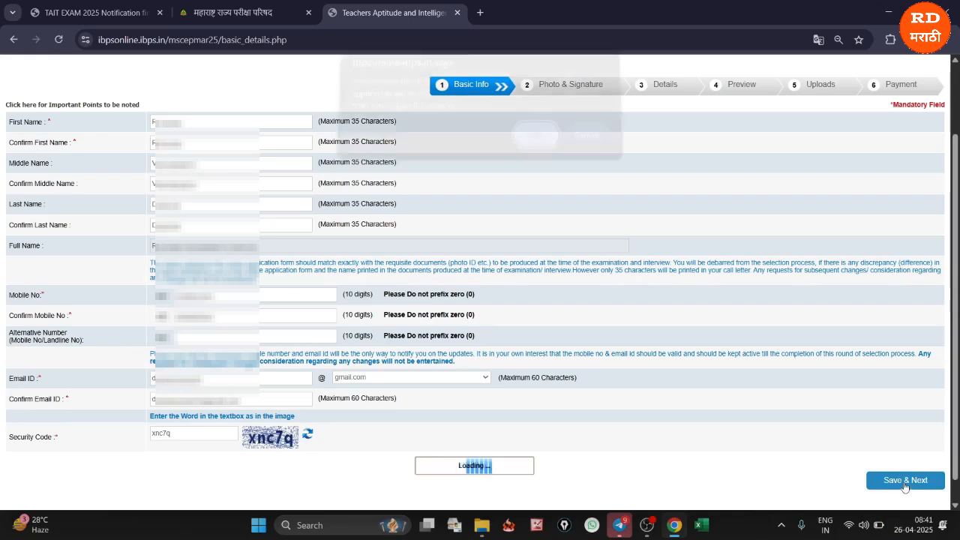
{"action": "left_click", "coordinate": [534, 146]}
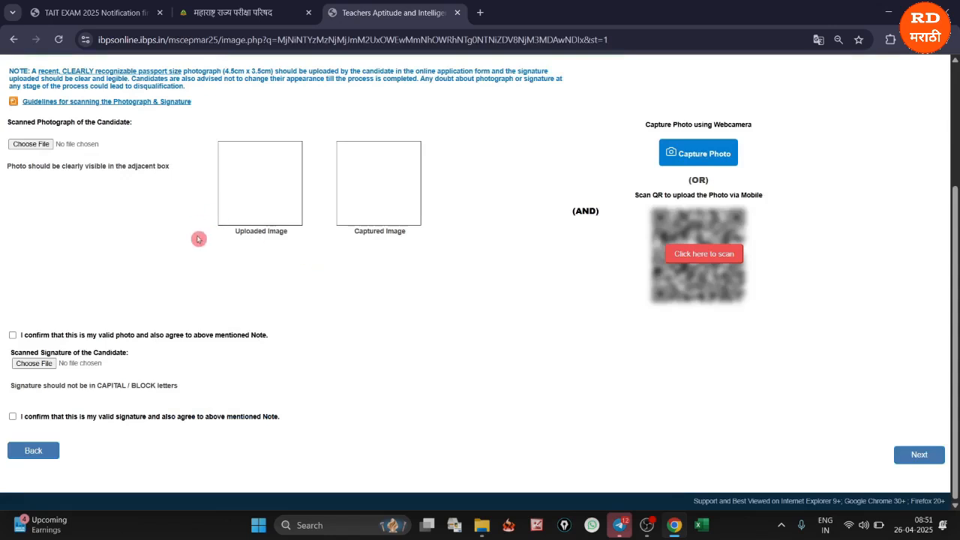
Review the notification PDF's pixel dimensions and file size requirements for the passport photo and the signature
{"action": "left_click", "coordinate": [90, 15]}
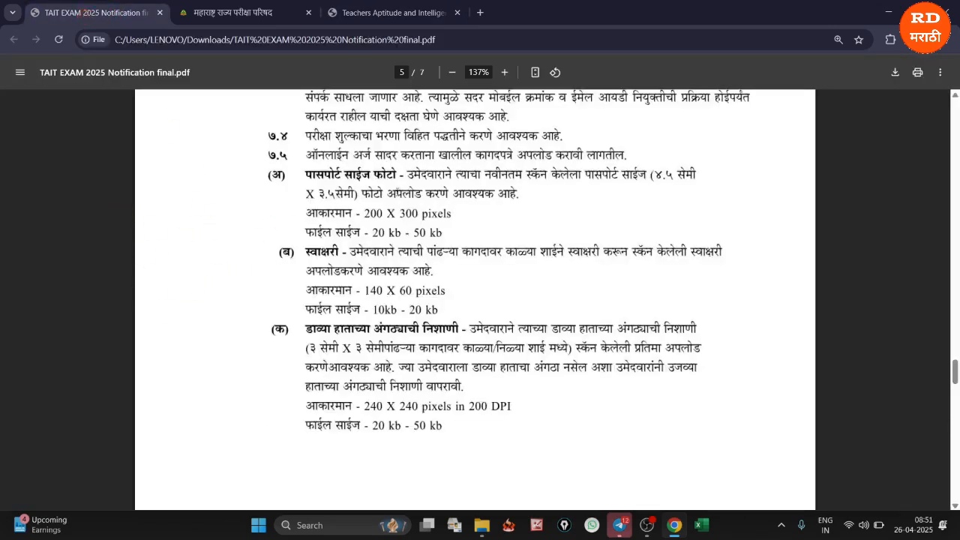
{"action": "left_click_drag", "start_coordinate": [304, 174], "coordinate": [382, 174]}
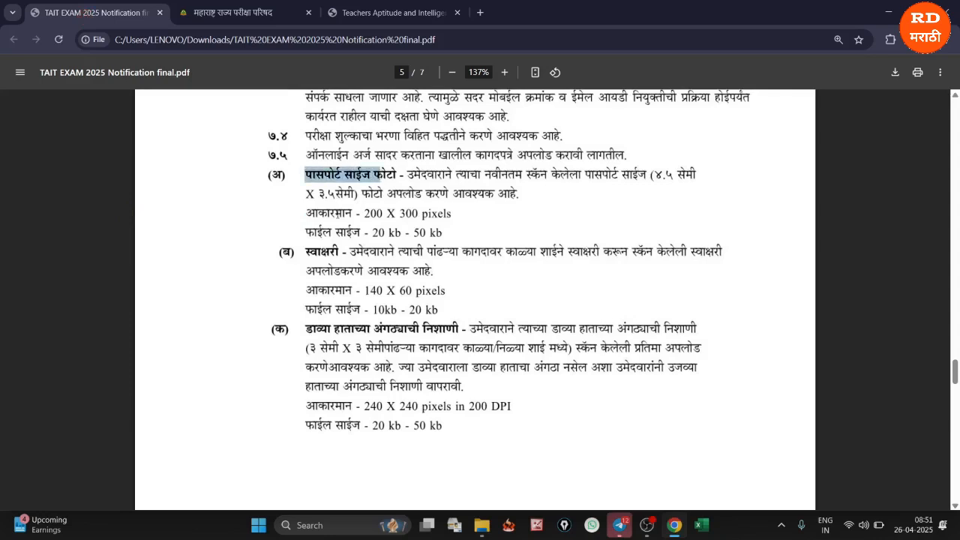
{"action": "left_click_drag", "start_coordinate": [305, 232], "coordinate": [442, 234]}
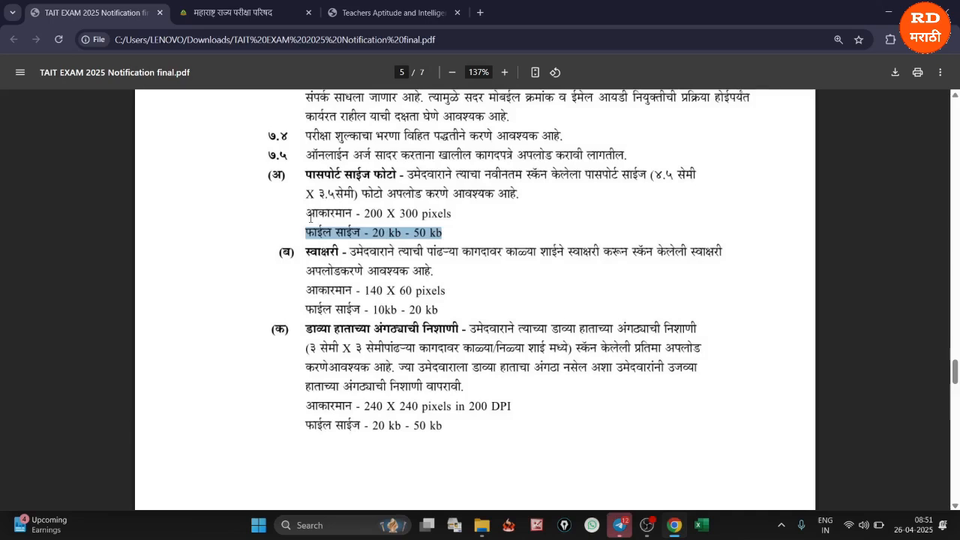
{"action": "left_click_drag", "start_coordinate": [306, 216], "coordinate": [452, 218]}
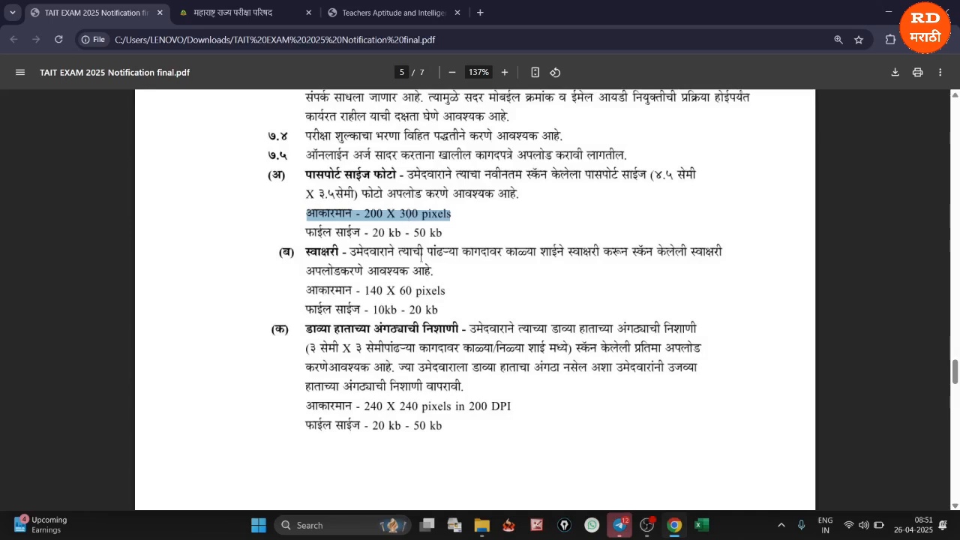
{"action": "left_click_drag", "start_coordinate": [296, 252], "coordinate": [369, 253]}
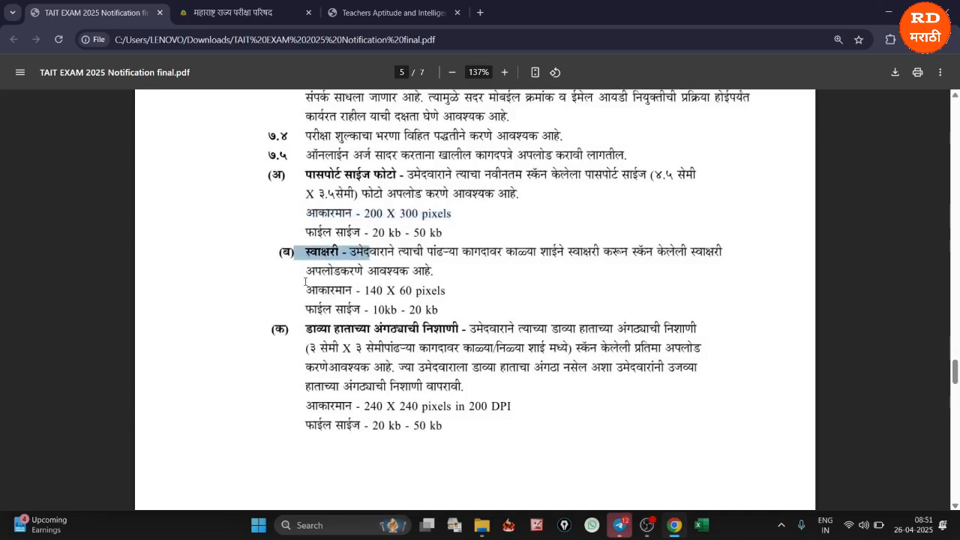
{"action": "left_click_drag", "start_coordinate": [307, 289], "coordinate": [442, 294]}
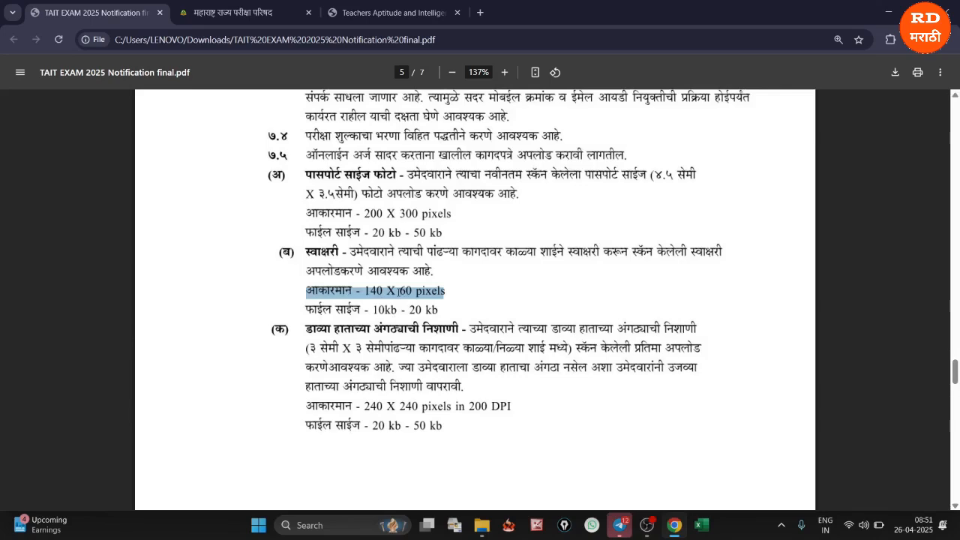
{"action": "left_click_drag", "start_coordinate": [306, 309], "coordinate": [435, 314]}
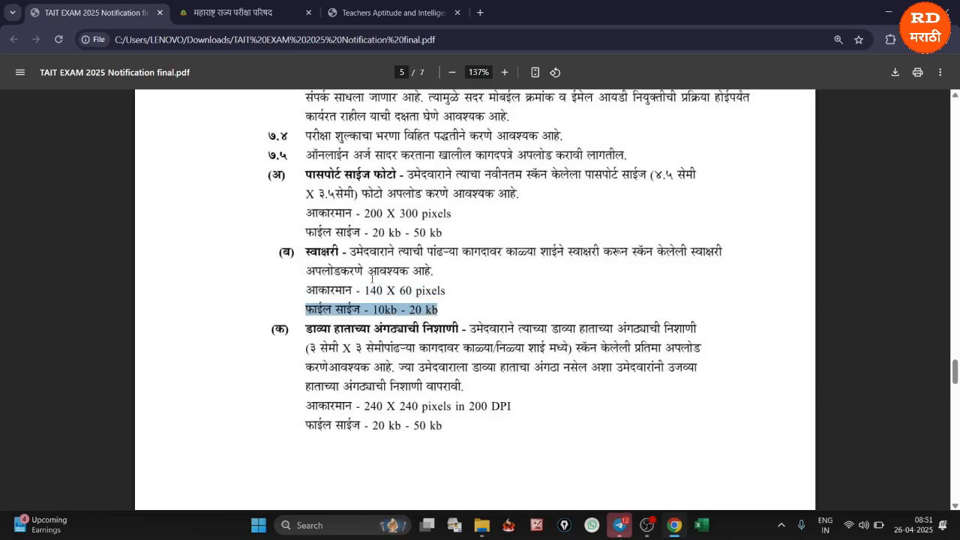
Return to the application and add the candidate's scanned photograph and a live photo via mobile QR scan, confirming the photo declaration
{"action": "left_click", "coordinate": [377, 13]}
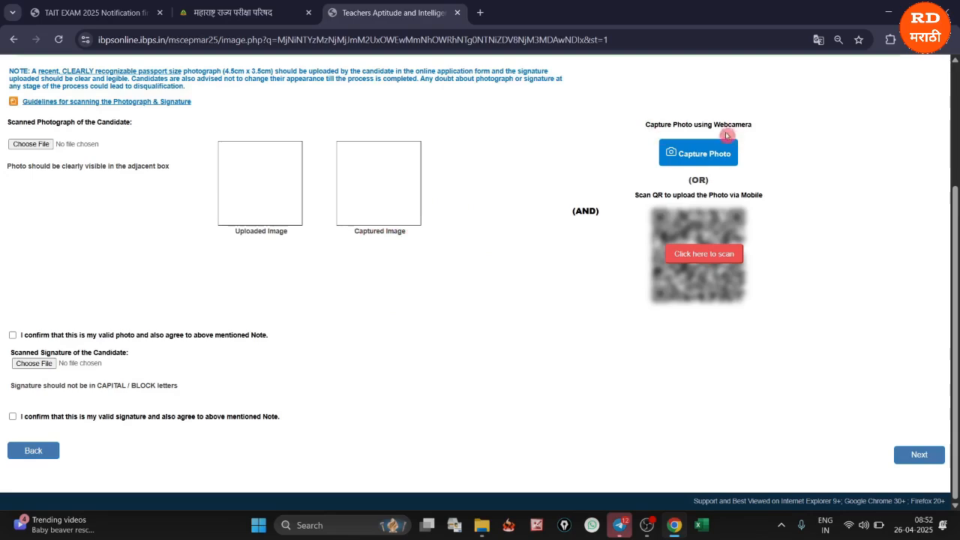
{"action": "left_click_drag", "start_coordinate": [713, 126], "coordinate": [766, 130]}
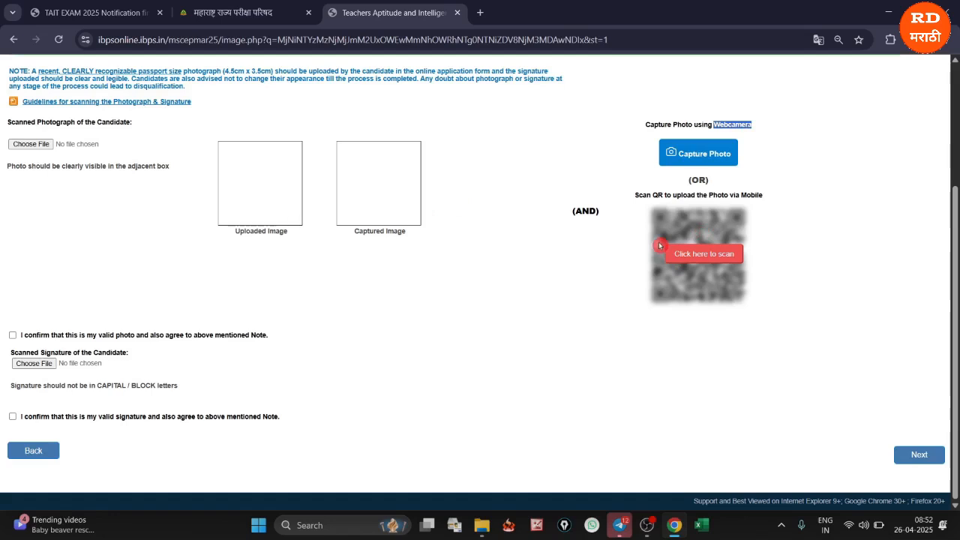
{"action": "left_click", "coordinate": [702, 255]}
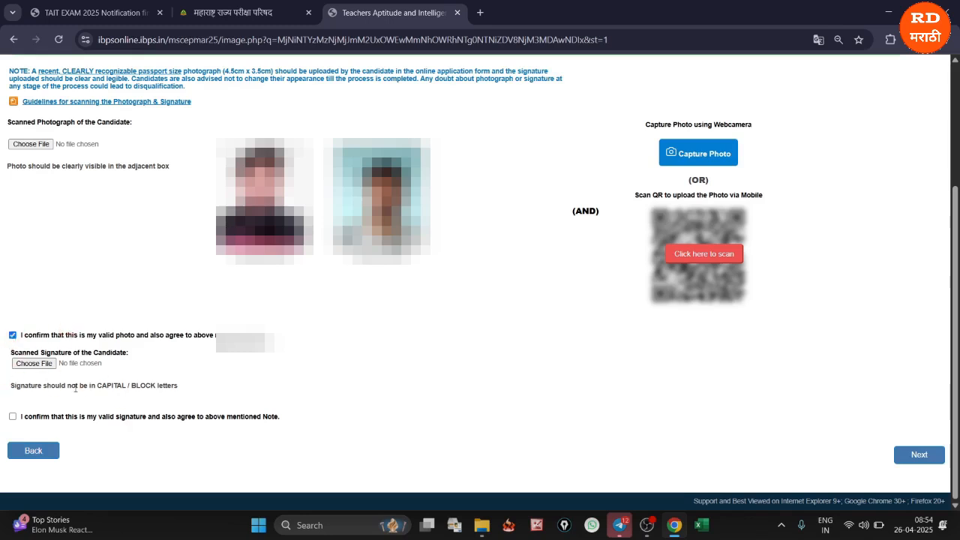
Upload the candidate's scanned signature, confirm the signature declaration and proceed to the Details page
{"action": "left_click", "coordinate": [33, 363]}
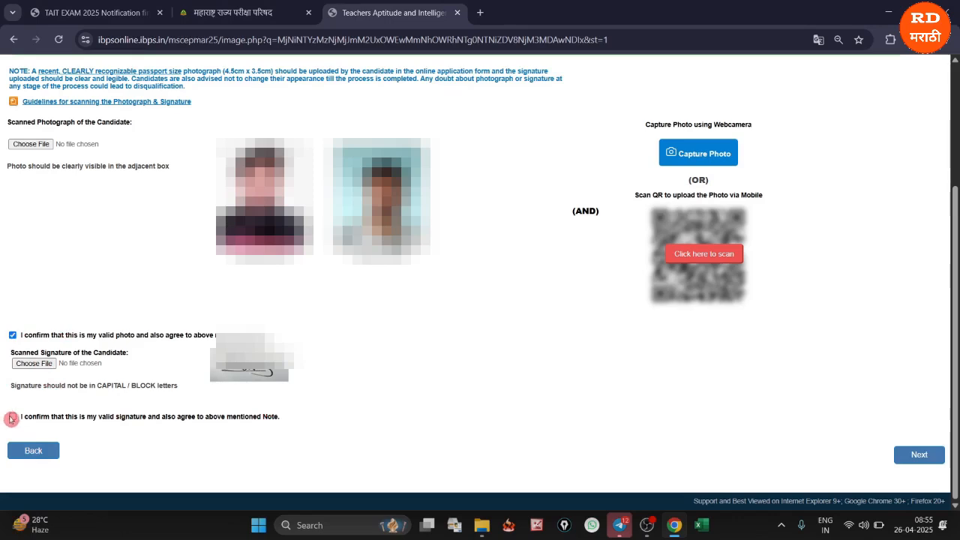
{"action": "left_click", "coordinate": [10, 417]}
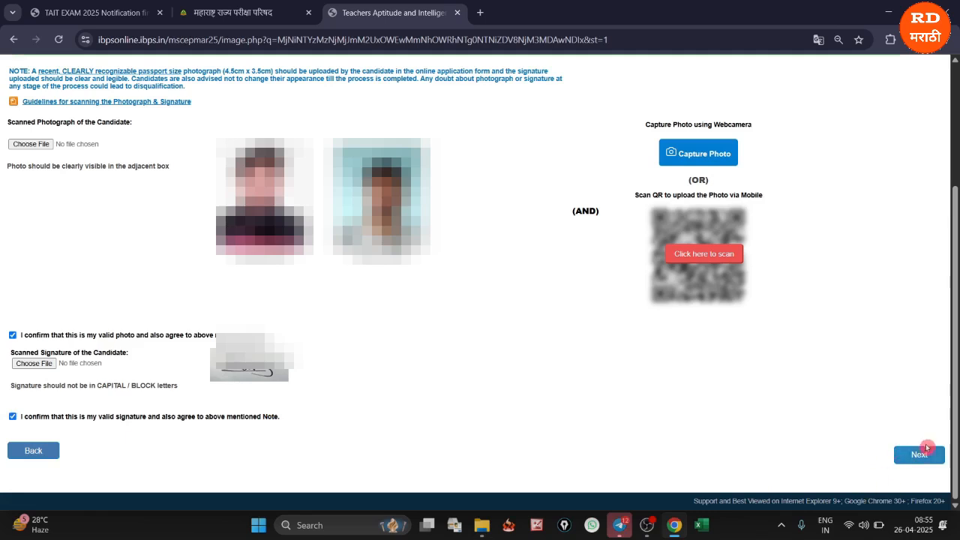
{"action": "left_click", "coordinate": [917, 457]}
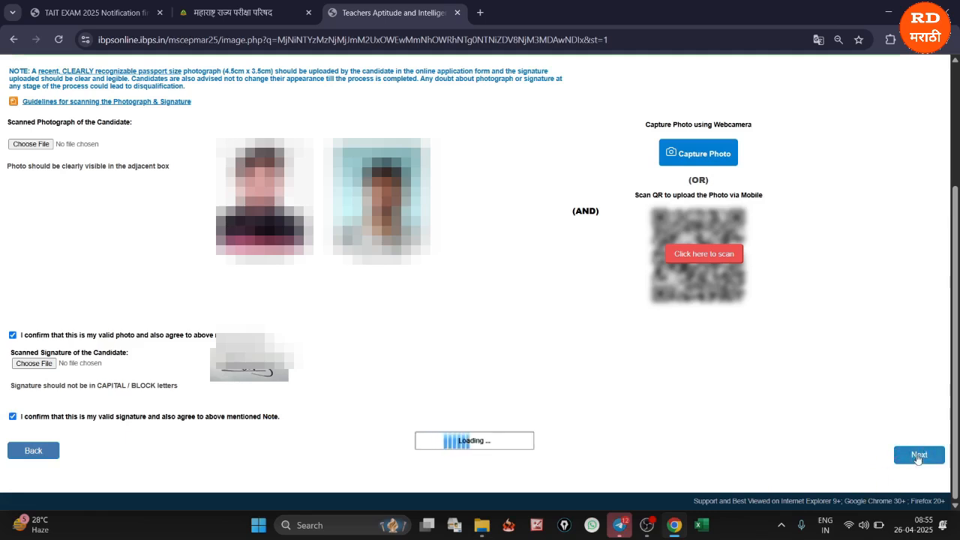
{"action": "left_click", "coordinate": [918, 458]}
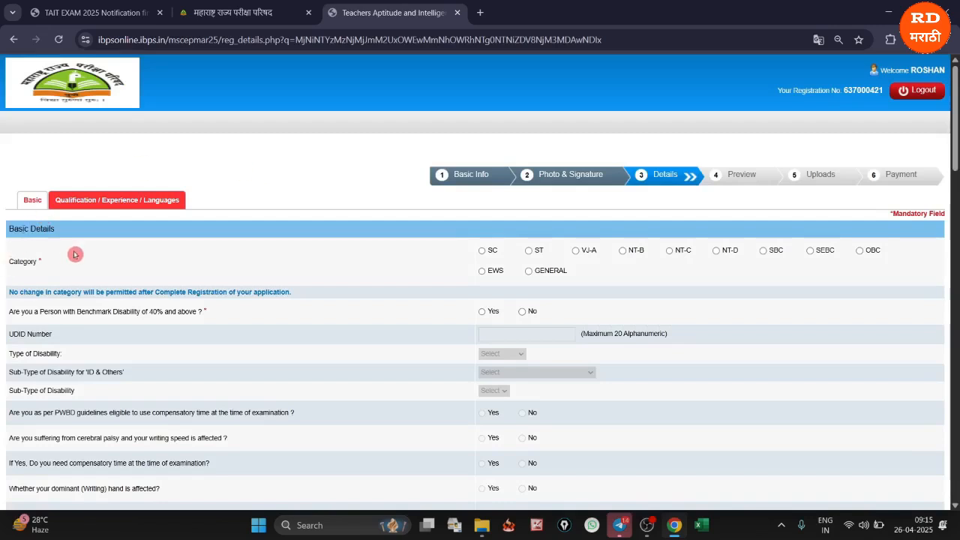
Set the candidate's category to ST in Basic Details and acknowledge the category notice
{"action": "left_click", "coordinate": [480, 252]}
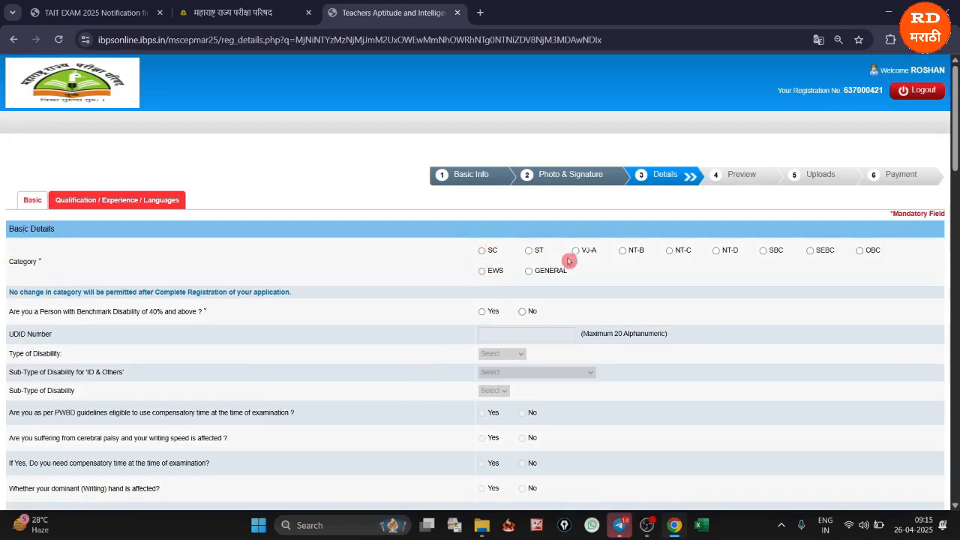
{"action": "left_click", "coordinate": [528, 251]}
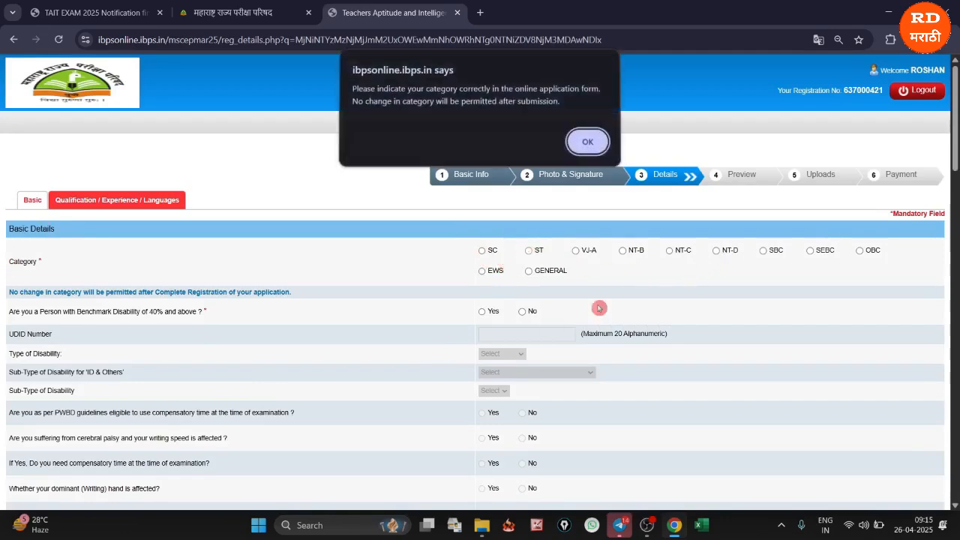
{"action": "left_click", "coordinate": [587, 143]}
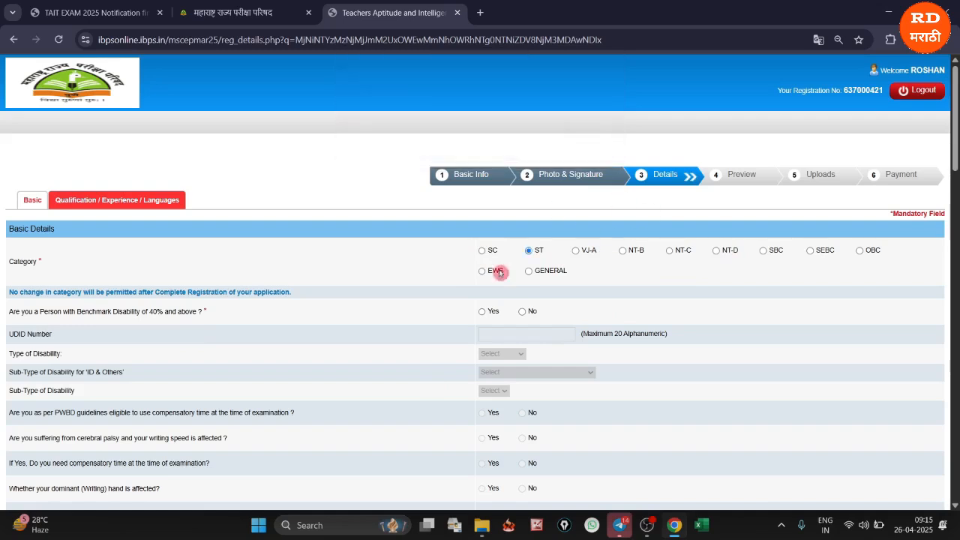
Translate the application page into Marathi and answer No to the 40% benchmark disability question
{"action": "left_click", "coordinate": [818, 39]}
{"action": "left_click", "coordinate": [779, 68]}
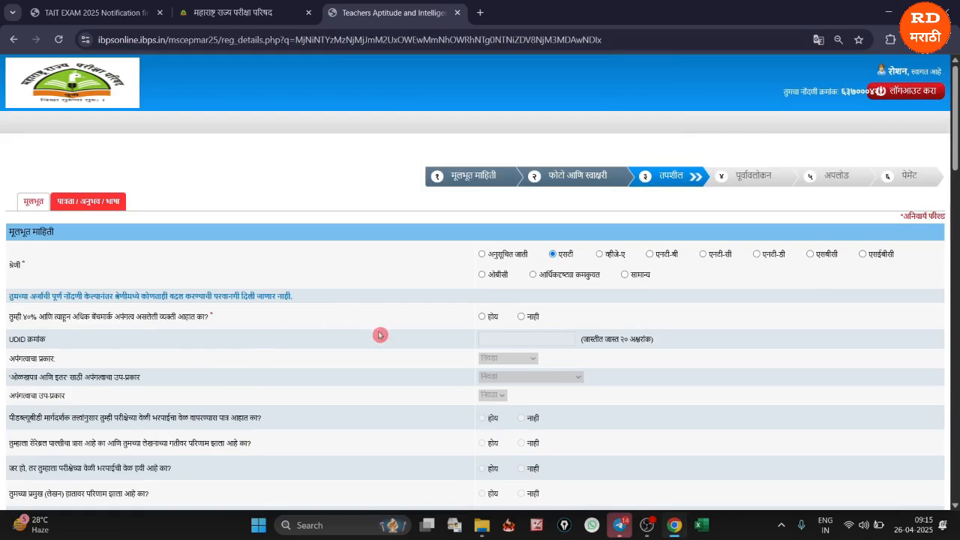
{"action": "left_click", "coordinate": [482, 316]}
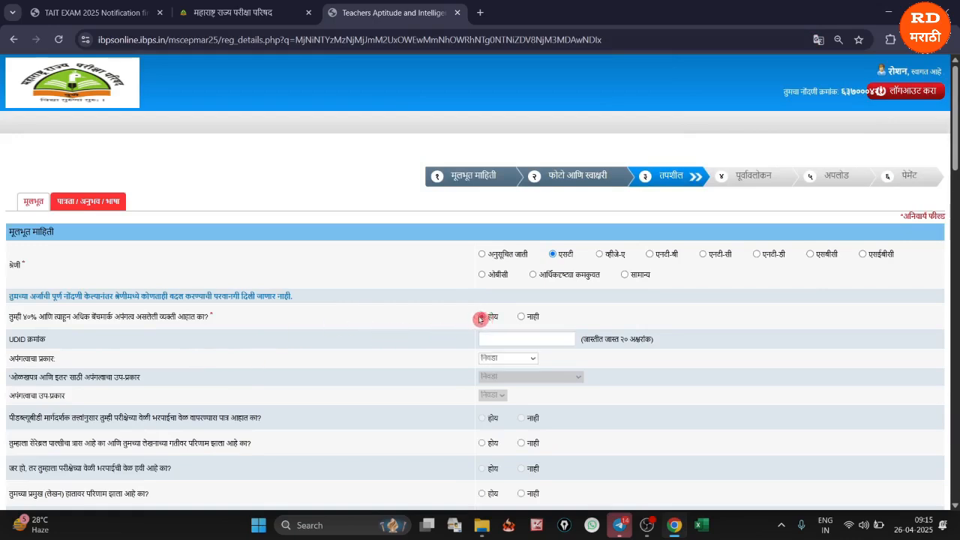
{"action": "left_click", "coordinate": [522, 317]}
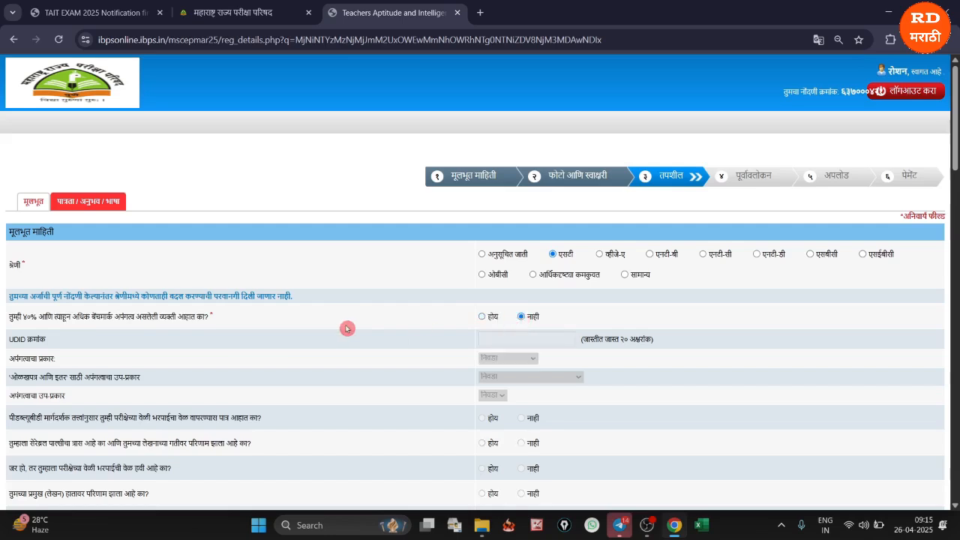
{"action": "left_click", "coordinate": [483, 318]}
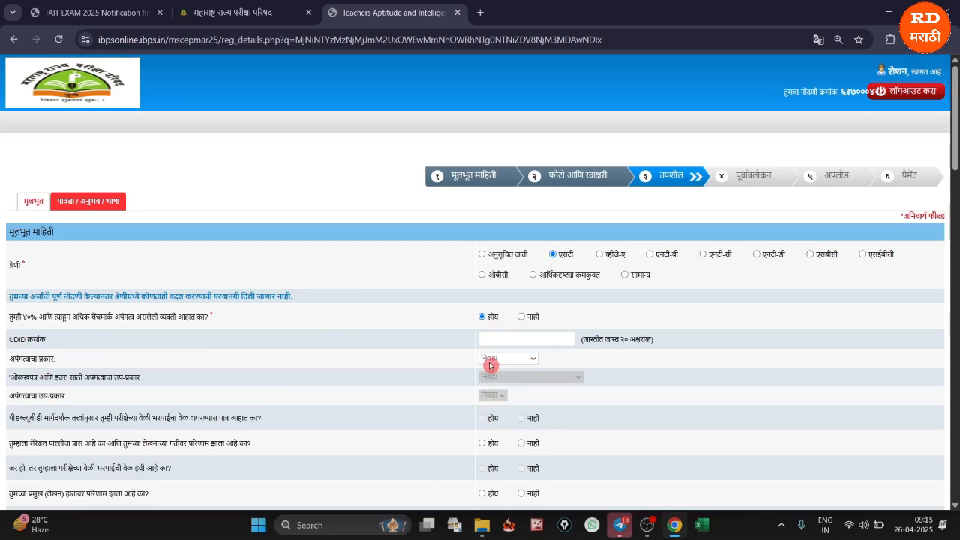
{"action": "left_click", "coordinate": [518, 317]}
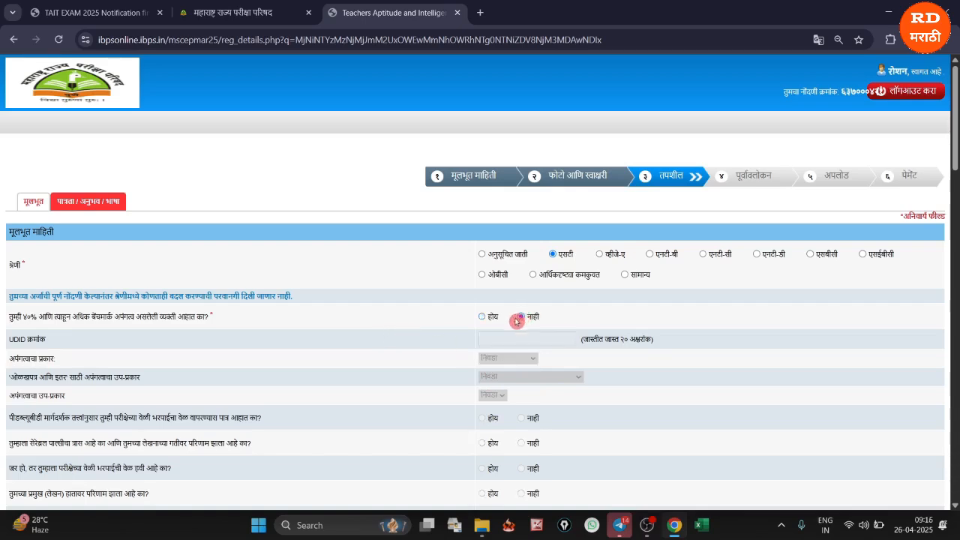
Answer No to the women's reservation, orphan and sports person questions in Basic Details
{"action": "scroll", "coordinate": [494, 398], "scroll_direction": "down", "scroll_amount": 2}
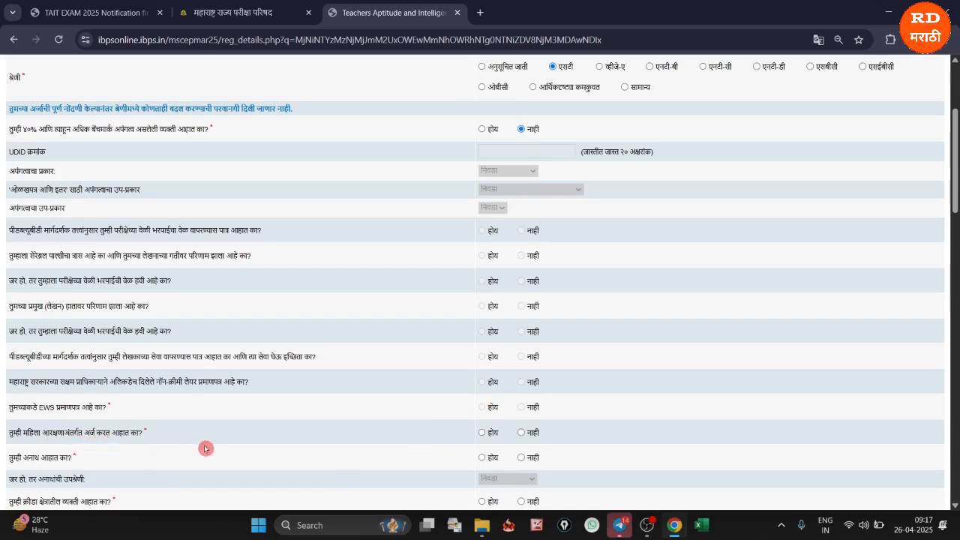
{"action": "left_click", "coordinate": [521, 433]}
{"action": "scroll", "coordinate": [566, 431], "scroll_direction": "down", "scroll_amount": 3}
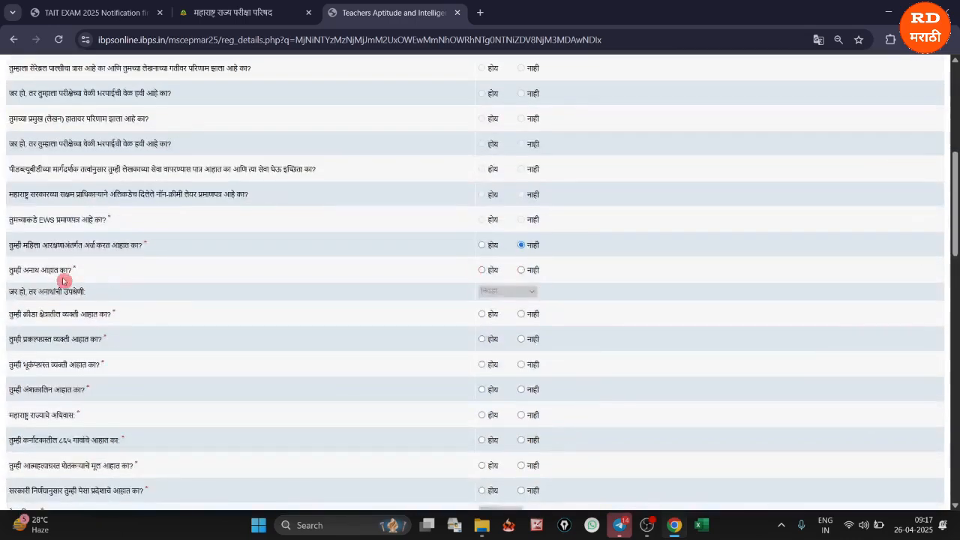
{"action": "left_click", "coordinate": [522, 271]}
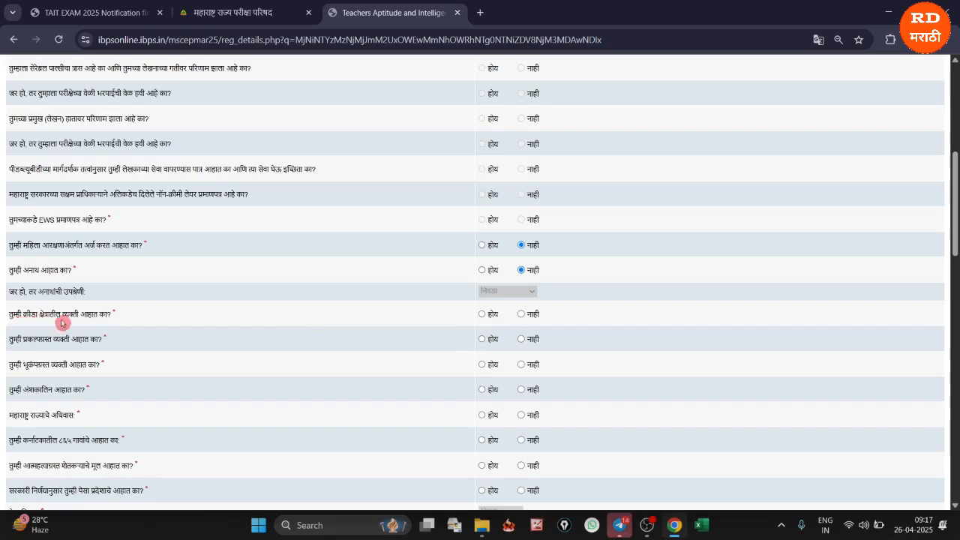
{"action": "left_click", "coordinate": [521, 313]}
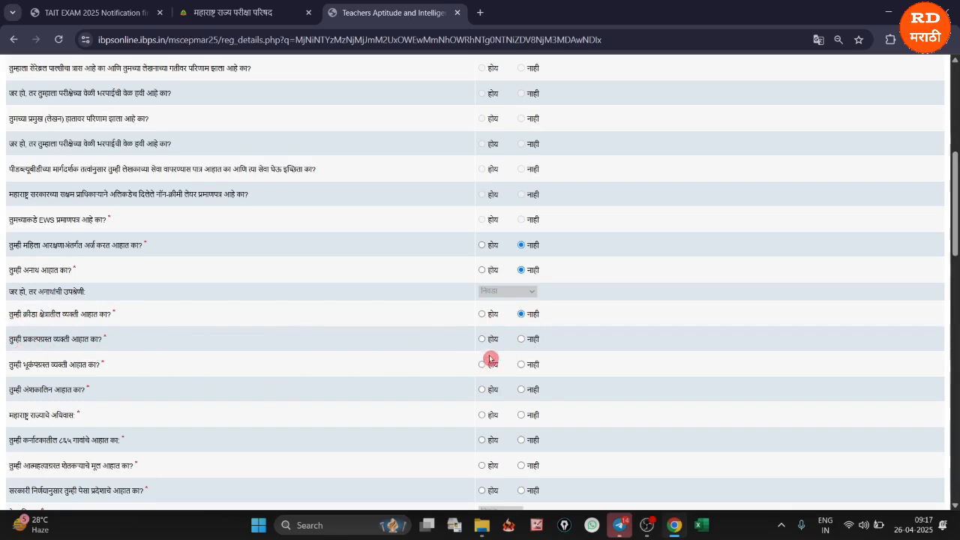
Answer No for project-affected, earthquake-affected, part-time, Karnataka 865 villages and suicide-affected farmer's child, and Yes for Maharashtra domicile
{"action": "left_click", "coordinate": [521, 339]}
{"action": "left_click", "coordinate": [525, 366]}
{"action": "left_click", "coordinate": [521, 389]}
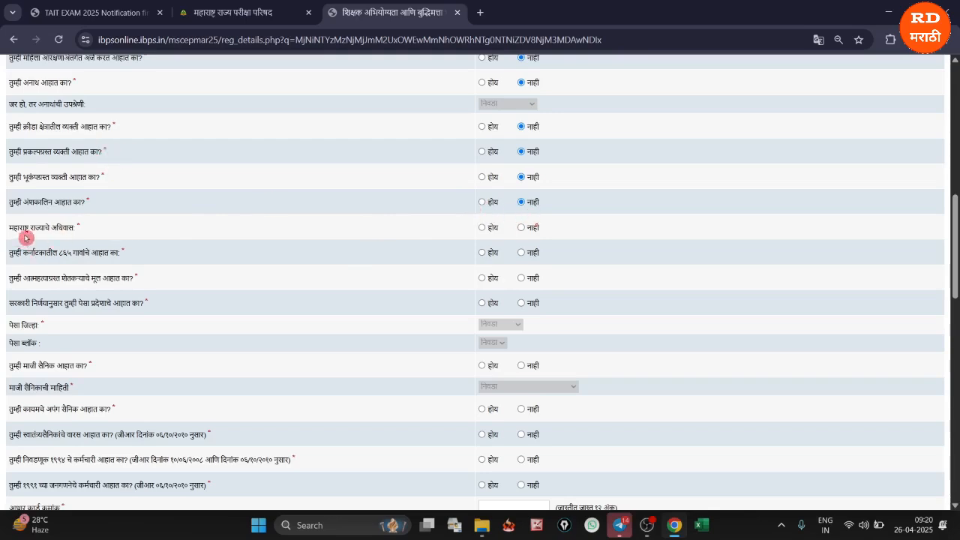
{"action": "left_click", "coordinate": [482, 228]}
{"action": "left_click", "coordinate": [520, 279]}
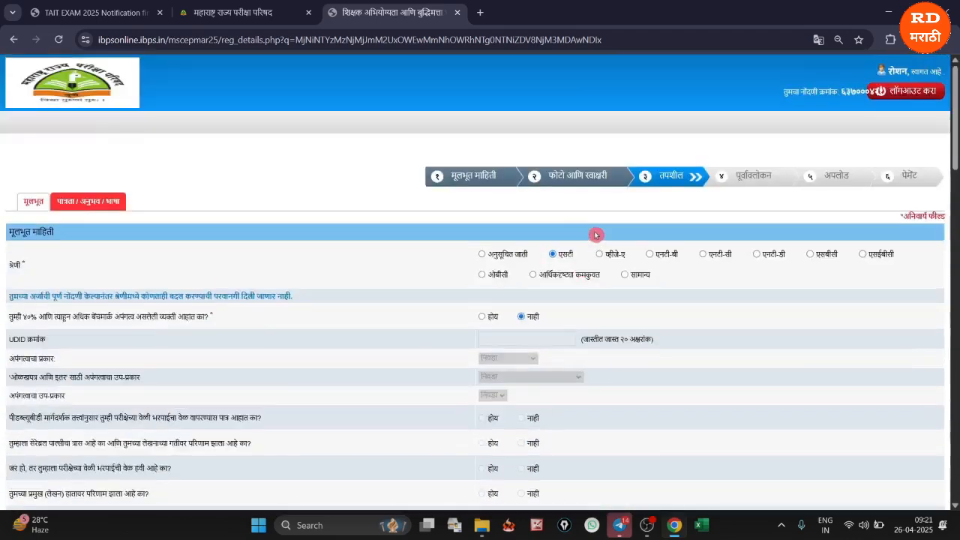
Answer Yes to the PESA area question and choose Nashik as the PESA district and Peth as the block
{"action": "scroll", "coordinate": [595, 172], "scroll_direction": "up", "scroll_amount": 10}
{"action": "scroll", "coordinate": [570, 300], "scroll_direction": "down", "scroll_amount": 10}
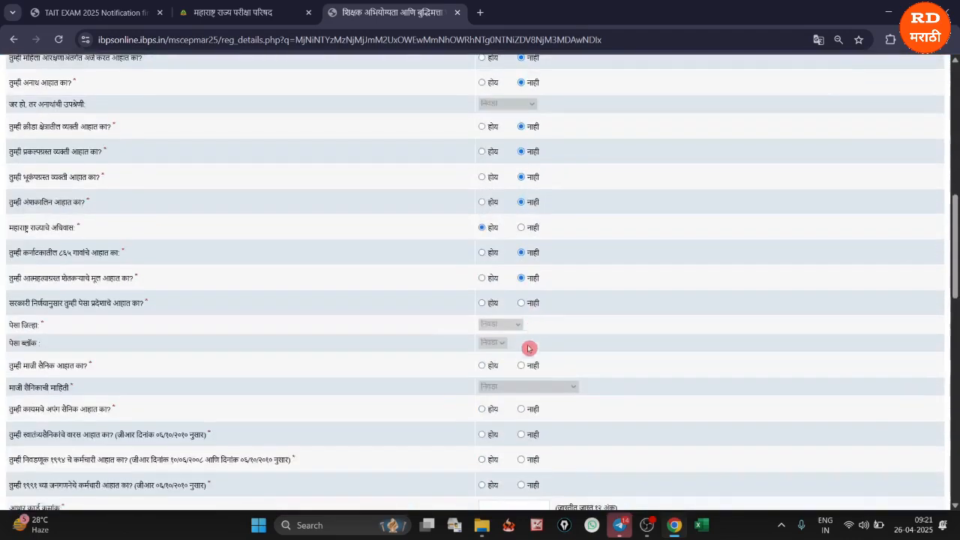
{"action": "left_click", "coordinate": [482, 303]}
{"action": "scroll", "coordinate": [568, 338], "scroll_direction": "up", "scroll_amount": 10}
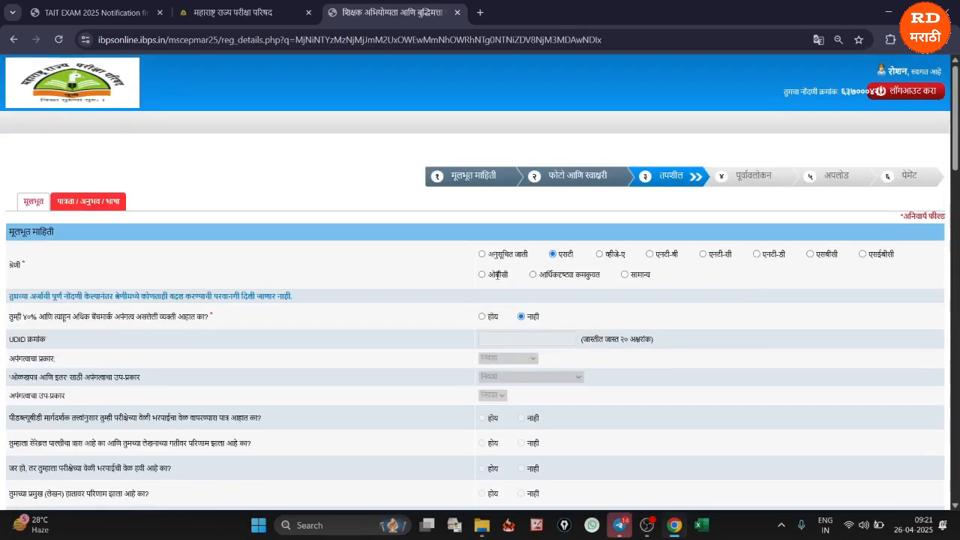
{"action": "scroll", "coordinate": [570, 420], "scroll_direction": "down", "scroll_amount": 5}
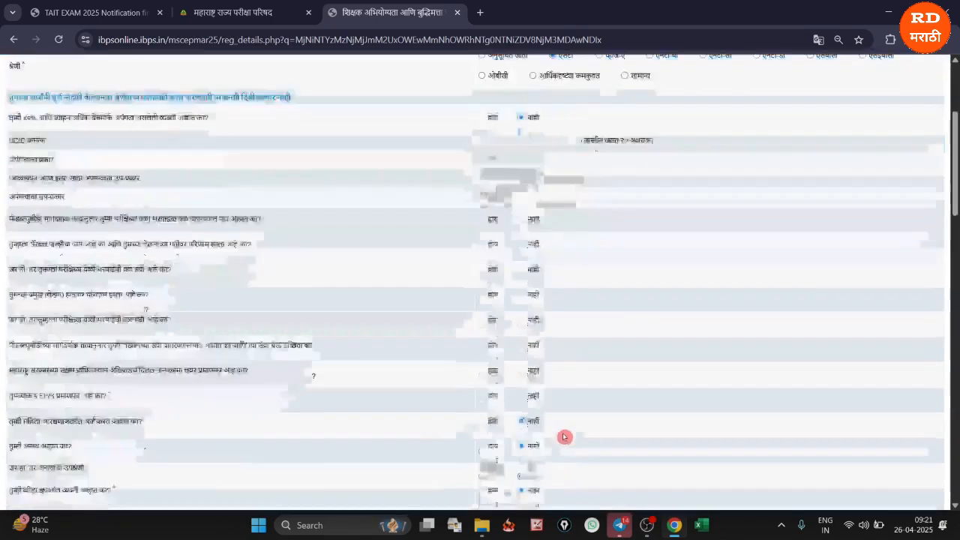
{"action": "scroll", "coordinate": [537, 407], "scroll_direction": "down", "scroll_amount": 3}
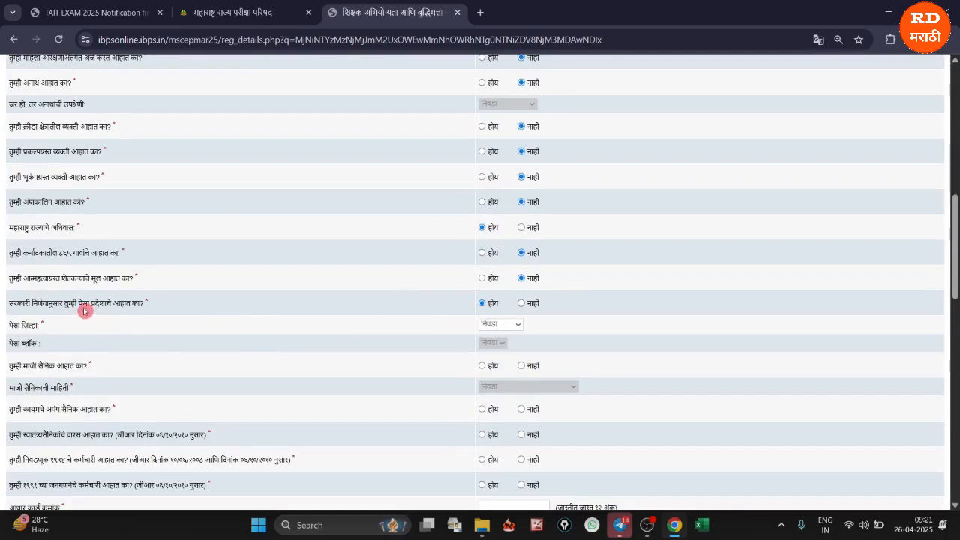
{"action": "left_click", "coordinate": [489, 326]}
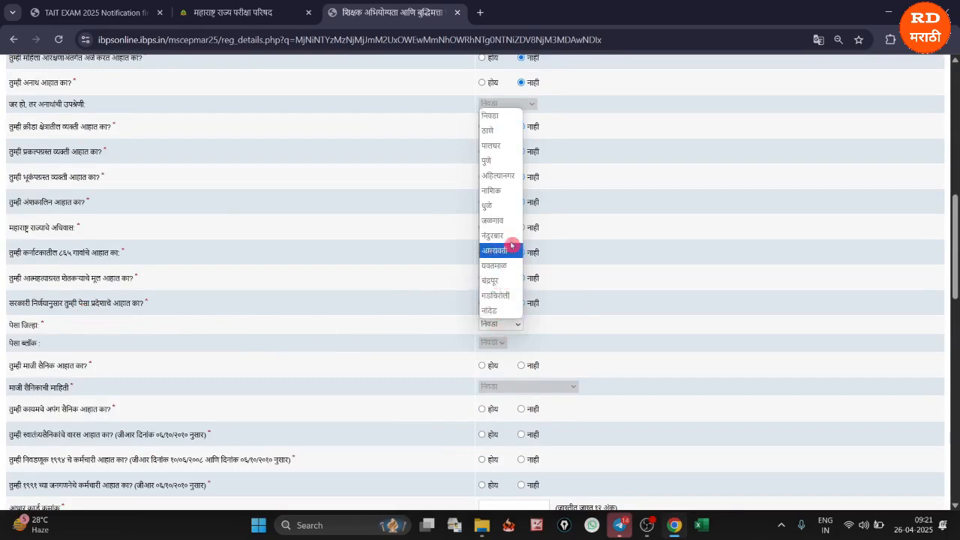
{"action": "left_click", "coordinate": [501, 191]}
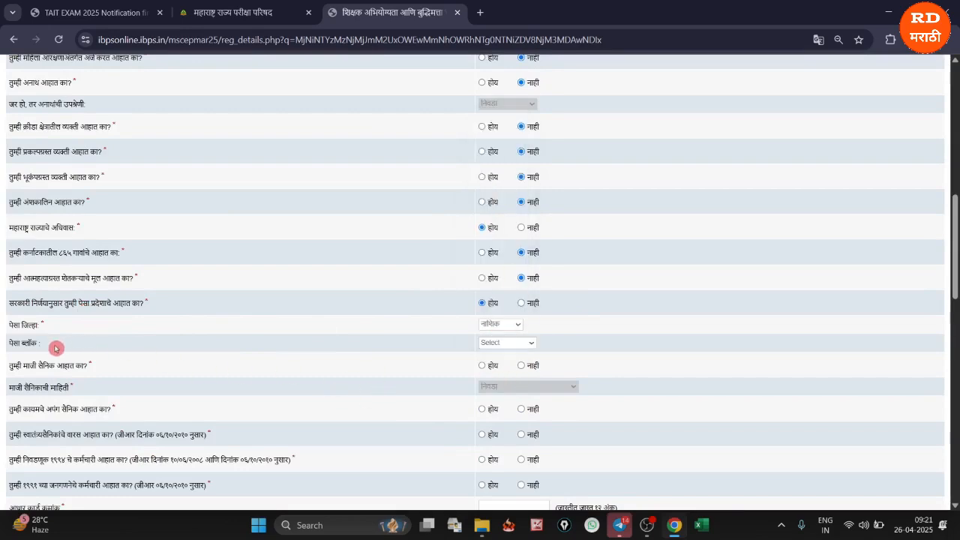
{"action": "left_click", "coordinate": [507, 346]}
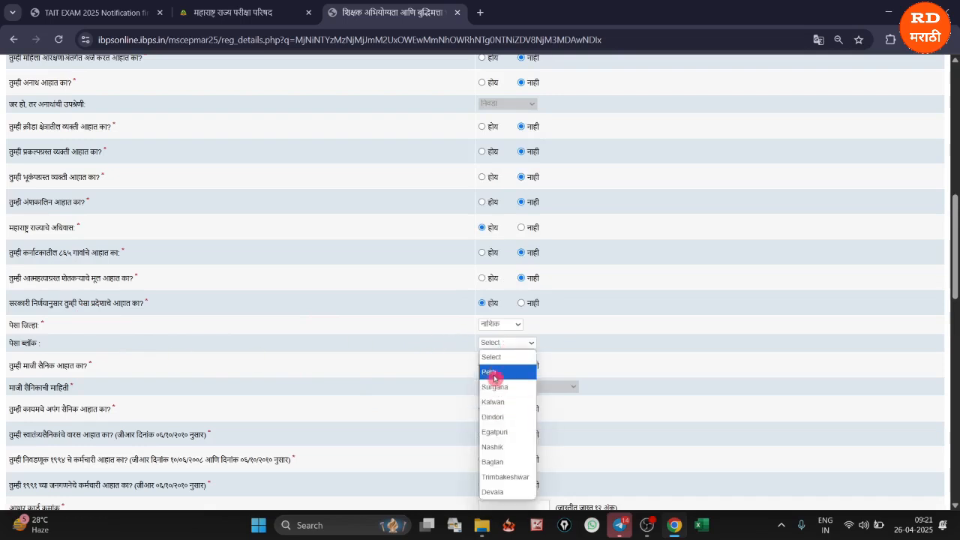
{"action": "left_click", "coordinate": [494, 378]}
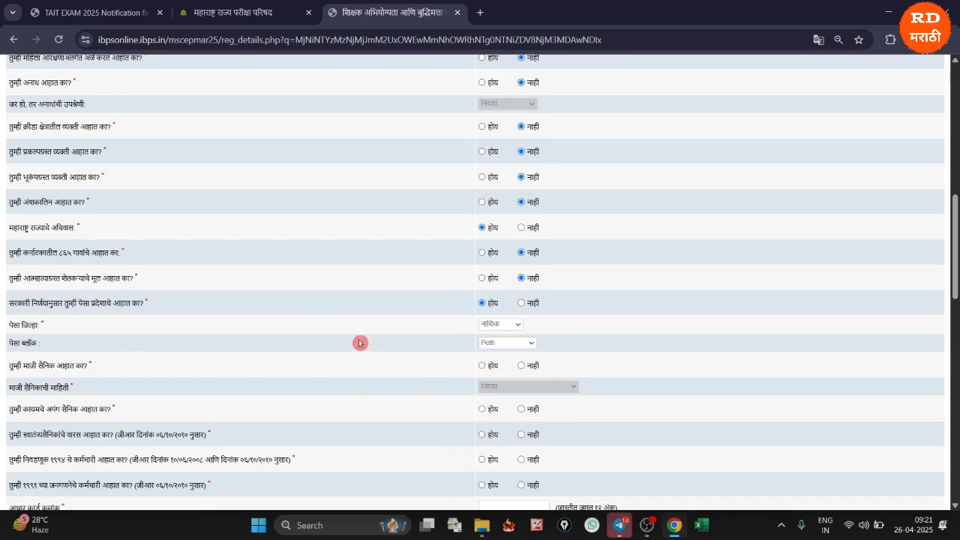
Answer No to the ex-serviceman, permanently disabled soldier, freedom fighter's heir, 1994 election employee and 1991 census employee questions
{"action": "left_click", "coordinate": [521, 366]}
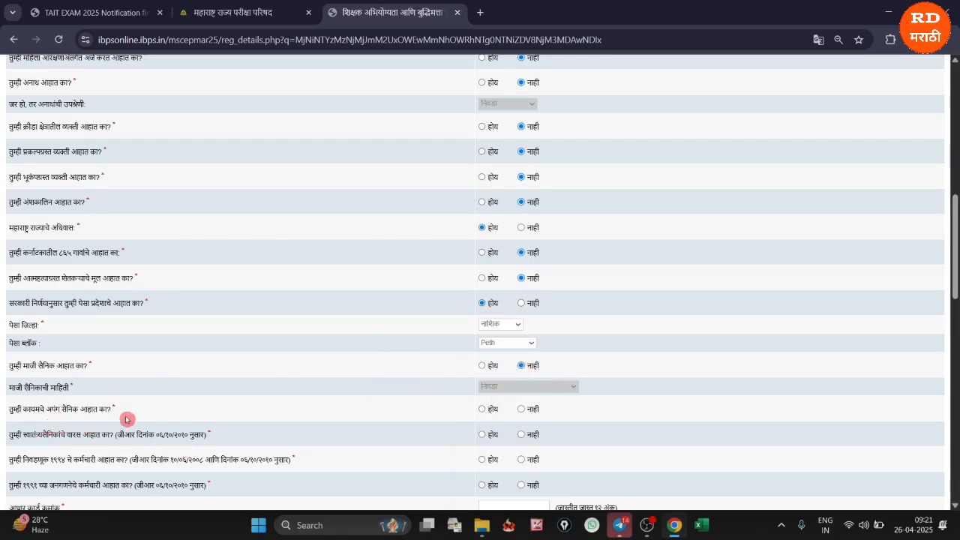
{"action": "left_click", "coordinate": [521, 411]}
{"action": "left_click", "coordinate": [521, 435]}
{"action": "left_click", "coordinate": [523, 459]}
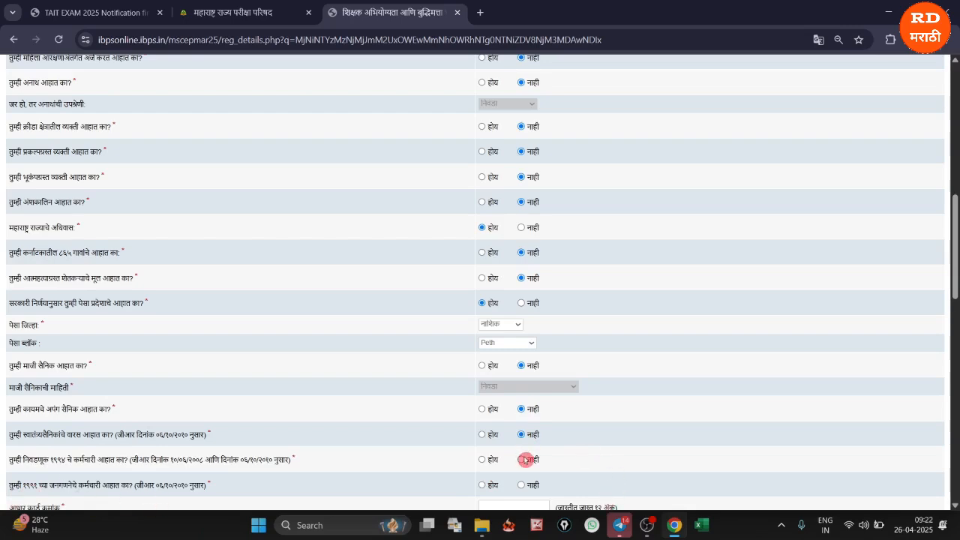
{"action": "left_click", "coordinate": [523, 485]}
Set the TAIT 2025 exam medium to English-Marathi
{"action": "scroll", "coordinate": [547, 449], "scroll_direction": "down", "scroll_amount": 5}
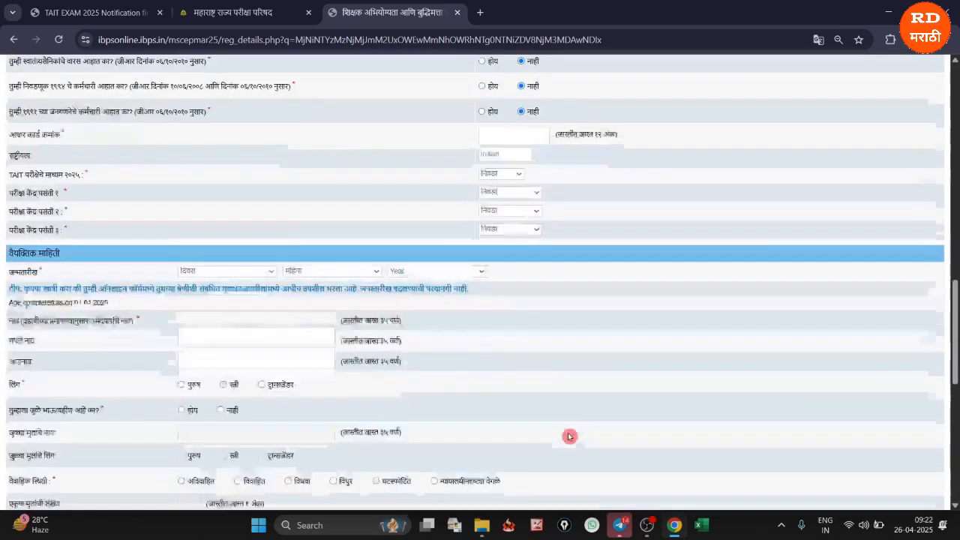
{"action": "left_click", "coordinate": [491, 133]}
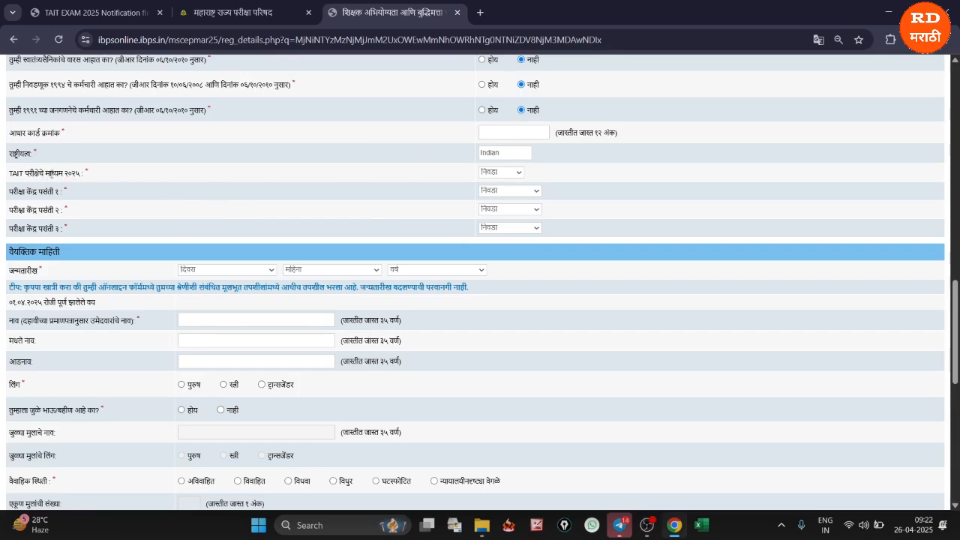
{"action": "left_click", "coordinate": [491, 172]}
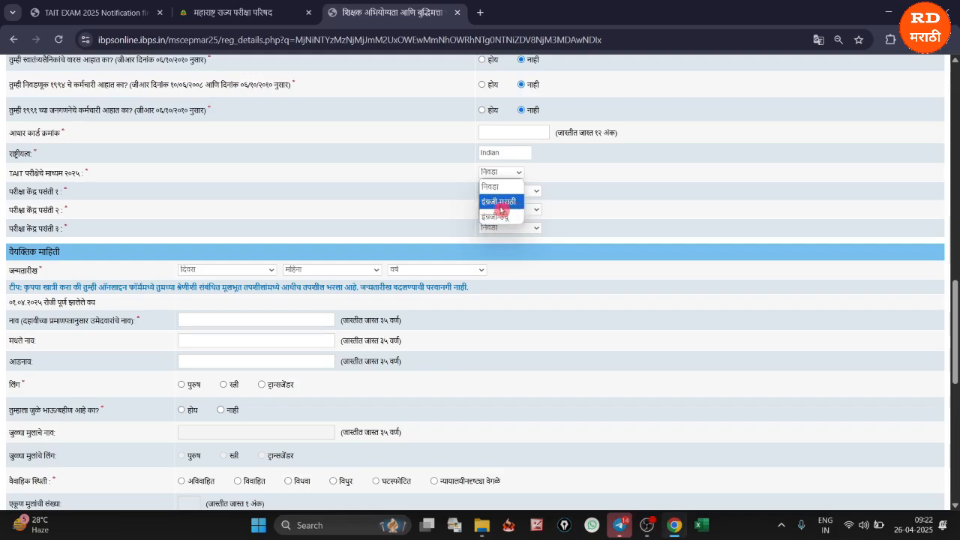
{"action": "left_click", "coordinate": [503, 208]}
{"action": "left_click", "coordinate": [513, 173]}
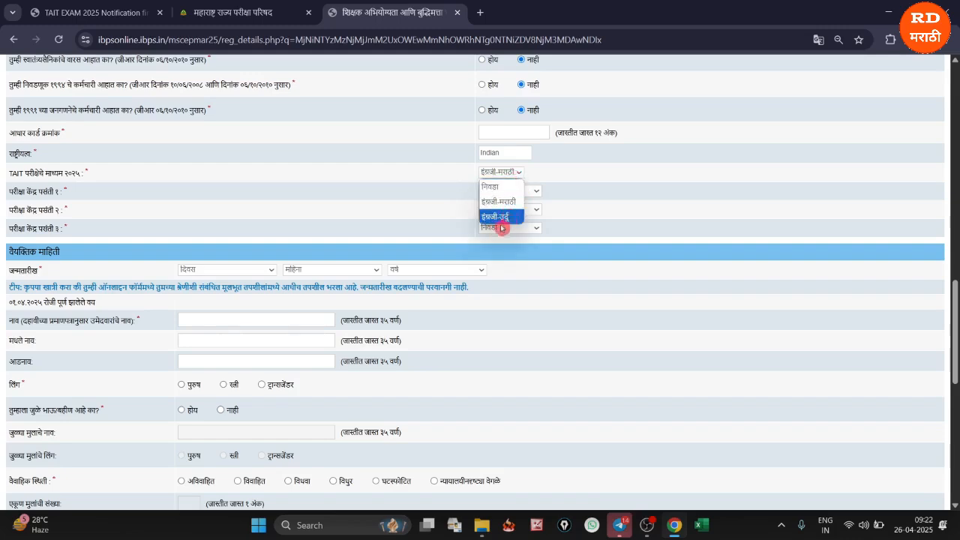
{"action": "left_click", "coordinate": [497, 203]}
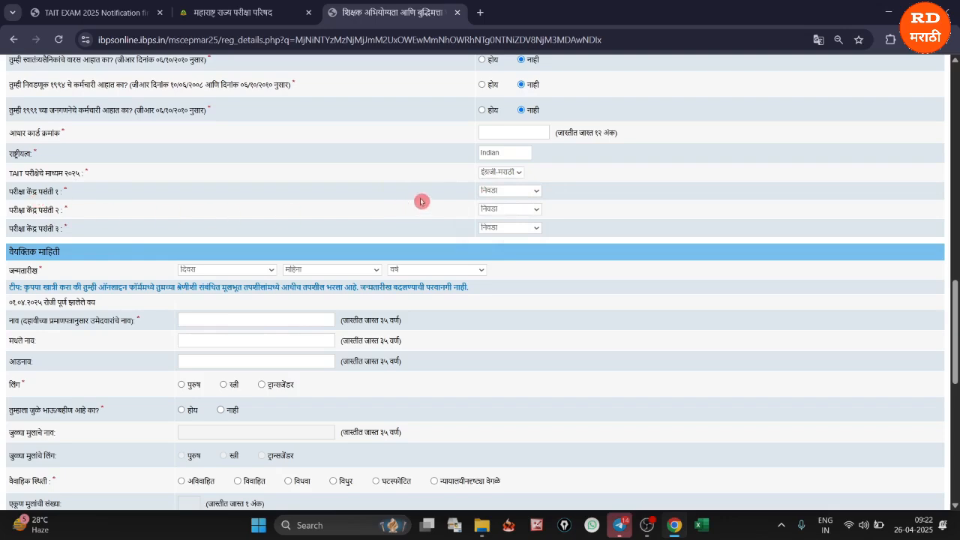
Set the exam centre preferences to Nashik first, Mumbai Suburban second and Pune third
{"action": "left_click", "coordinate": [509, 194]}
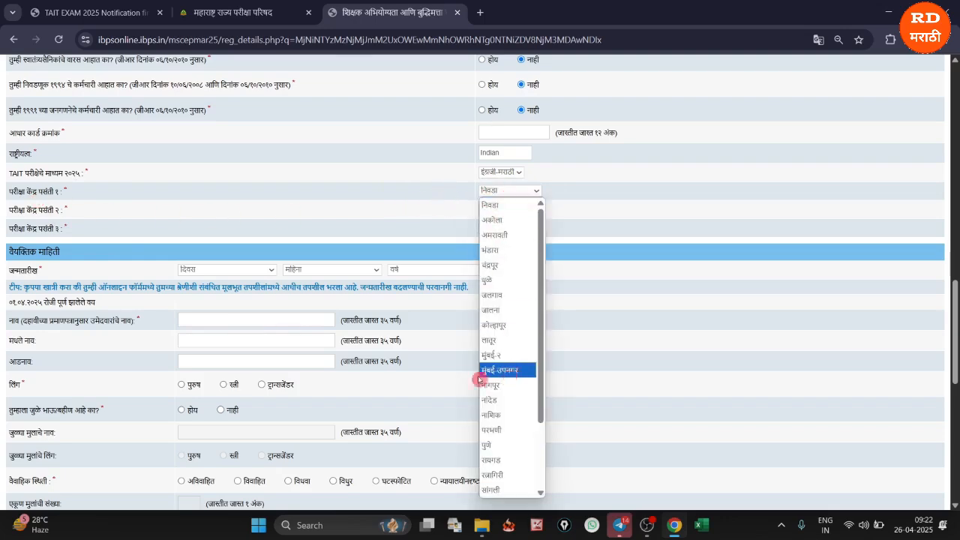
{"action": "left_click", "coordinate": [495, 414]}
{"action": "left_click", "coordinate": [515, 211]}
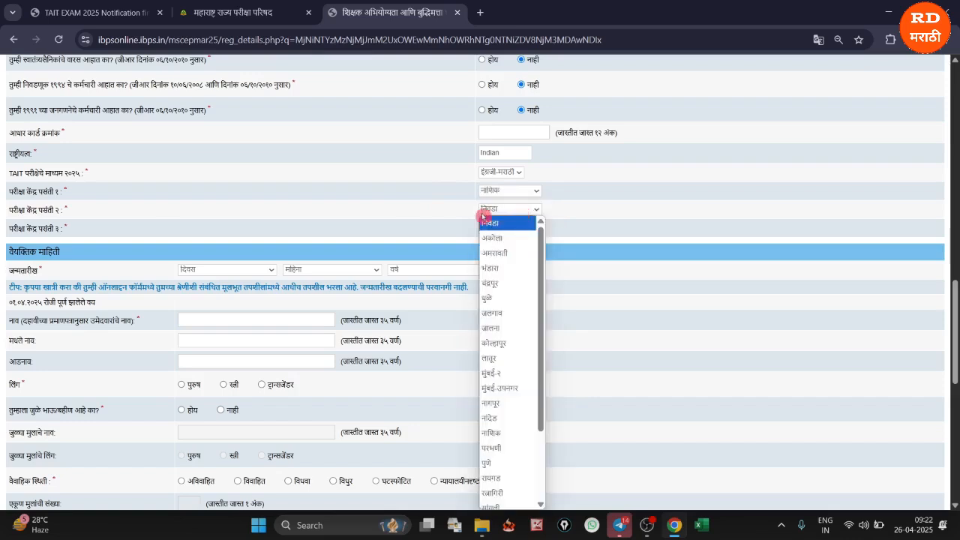
{"action": "left_click", "coordinate": [508, 395]}
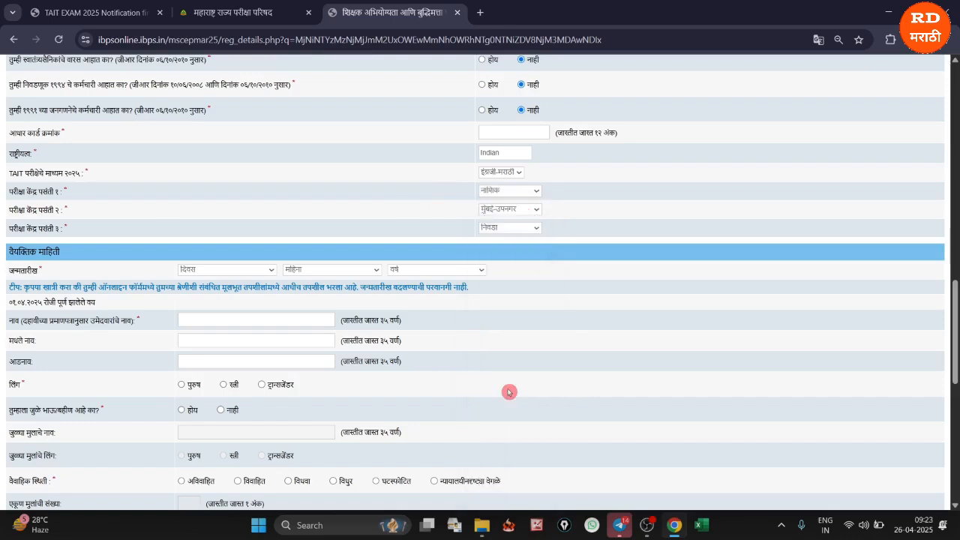
{"action": "left_click", "coordinate": [500, 229]}
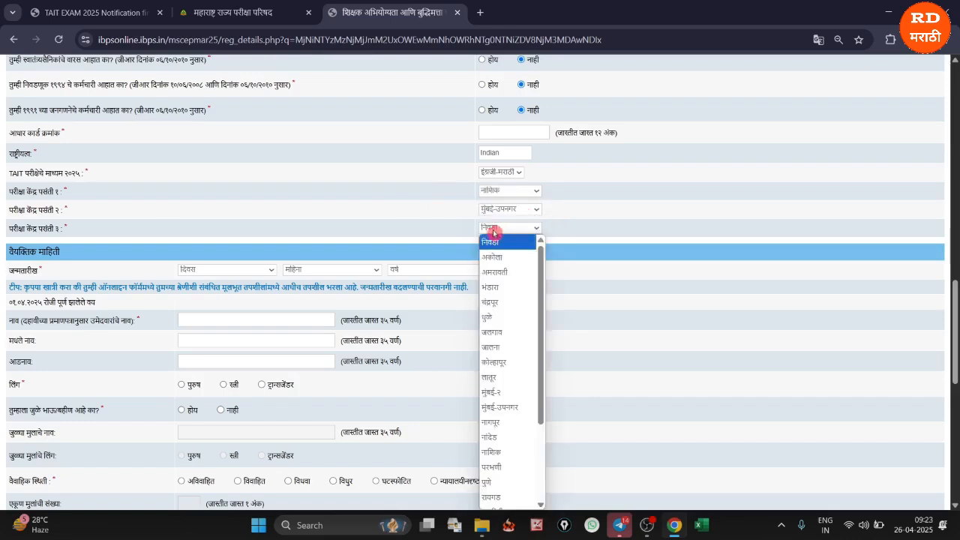
{"action": "left_click", "coordinate": [503, 483]}
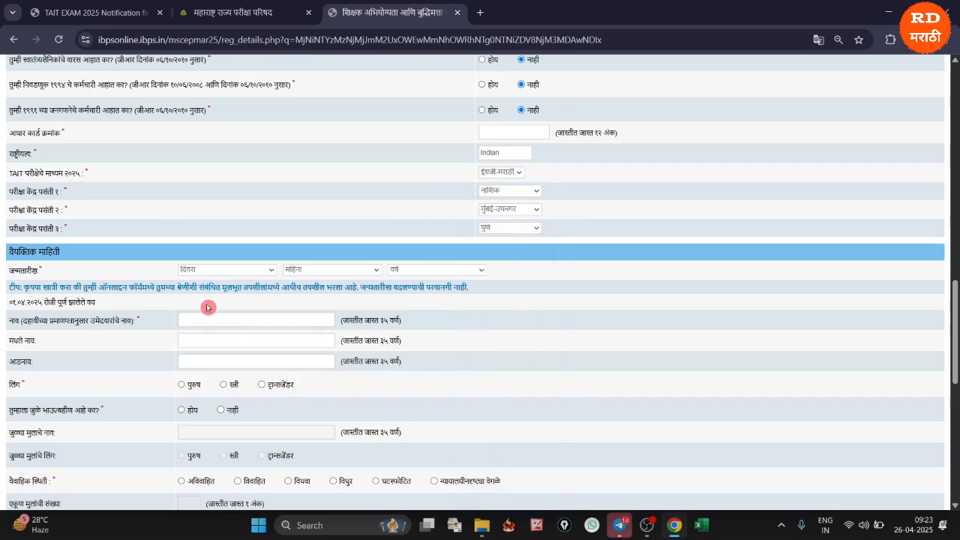
Fill in the candidate's date of birth in the personal details section
{"action": "left_click", "coordinate": [204, 270]}
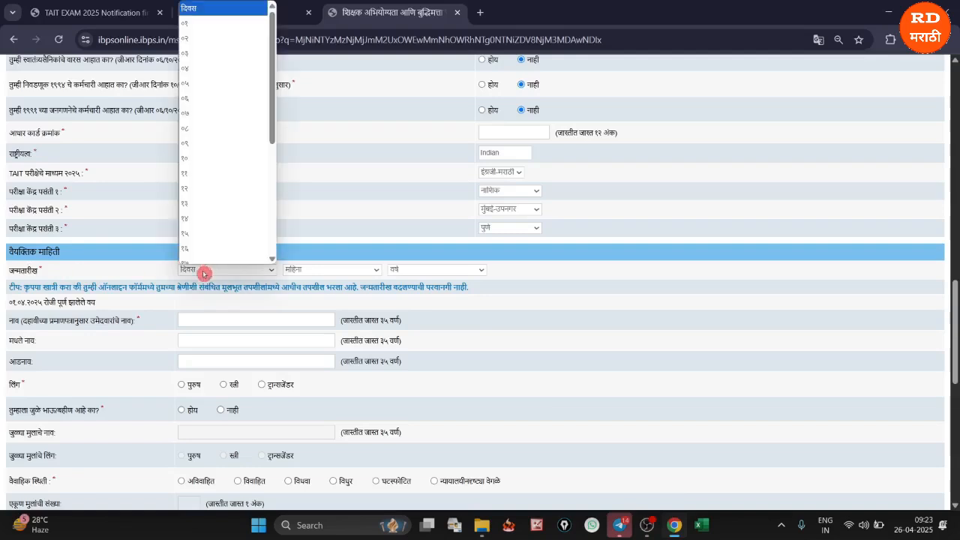
{"action": "left_click", "coordinate": [216, 63]}
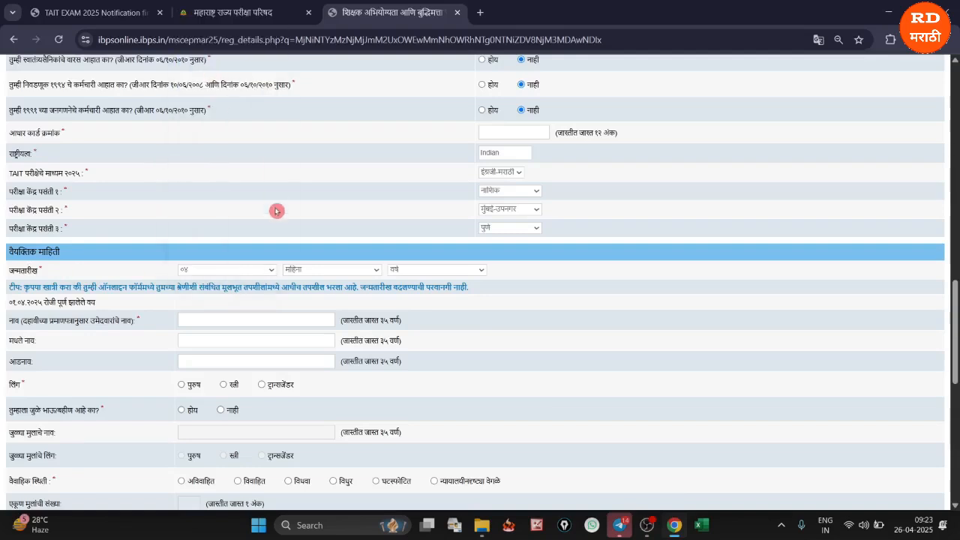
{"action": "left_click", "coordinate": [300, 270]}
{"action": "left_click", "coordinate": [306, 391]}
{"action": "left_click", "coordinate": [409, 270]}
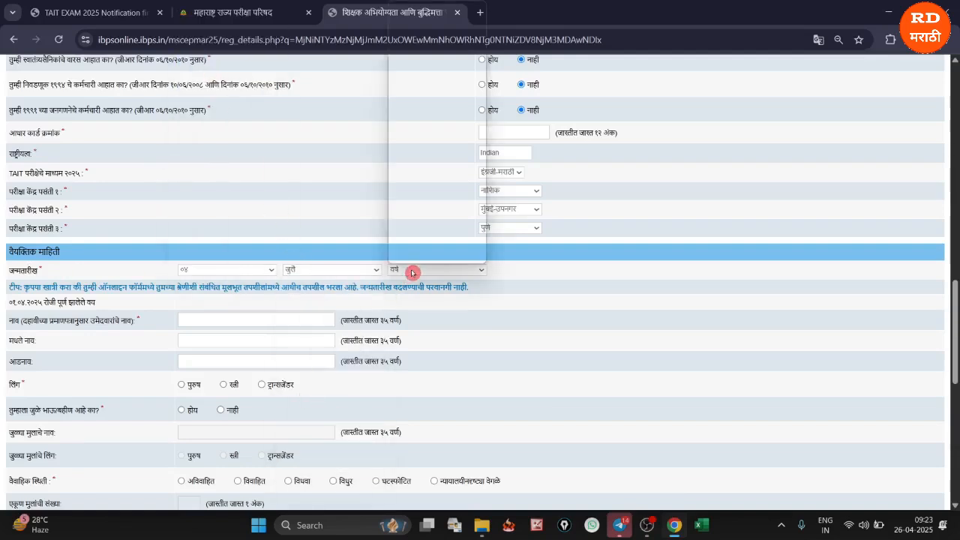
{"action": "left_click", "coordinate": [421, 121]}
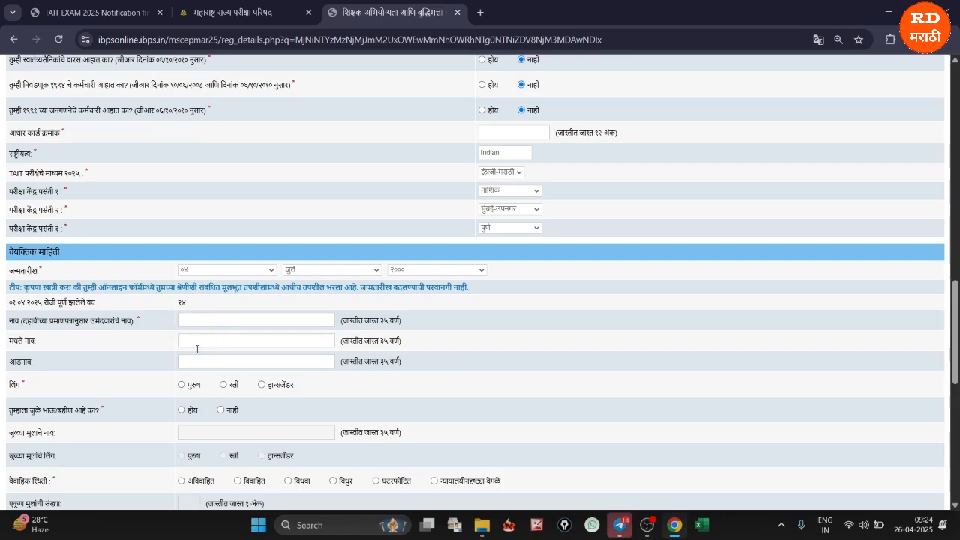
Set the candidate's gender to male and answer No to the twin brother/sister question
{"action": "left_click", "coordinate": [181, 387]}
{"action": "scroll", "coordinate": [215, 407], "scroll_direction": "down", "scroll_amount": 3}
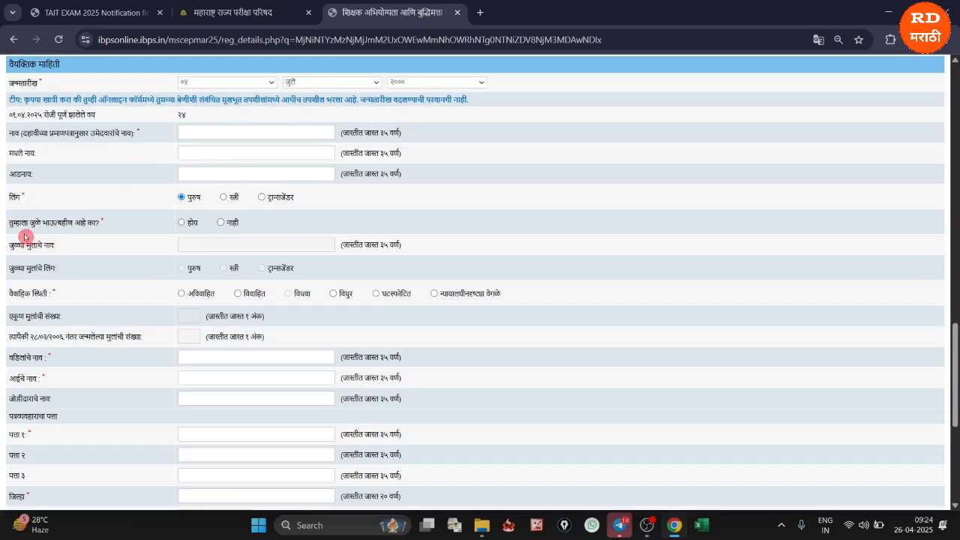
{"action": "left_click", "coordinate": [220, 225]}
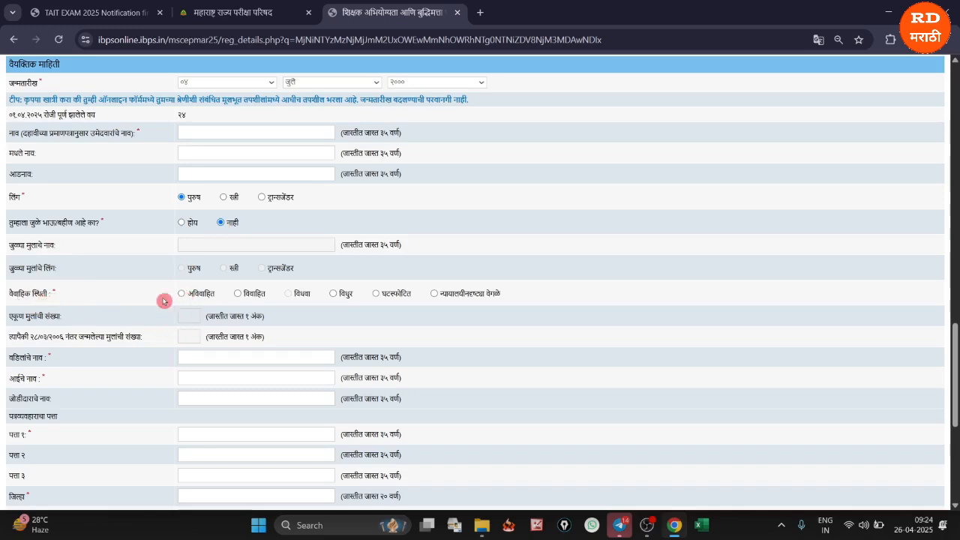
Try the married option for the marital status and settle on unmarried
{"action": "left_click", "coordinate": [237, 295]}
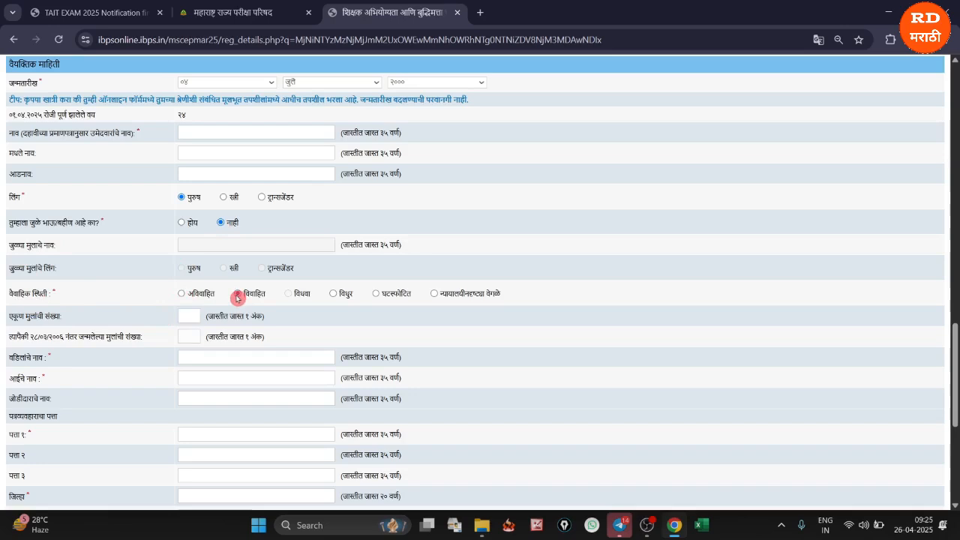
{"action": "left_click", "coordinate": [181, 295]}
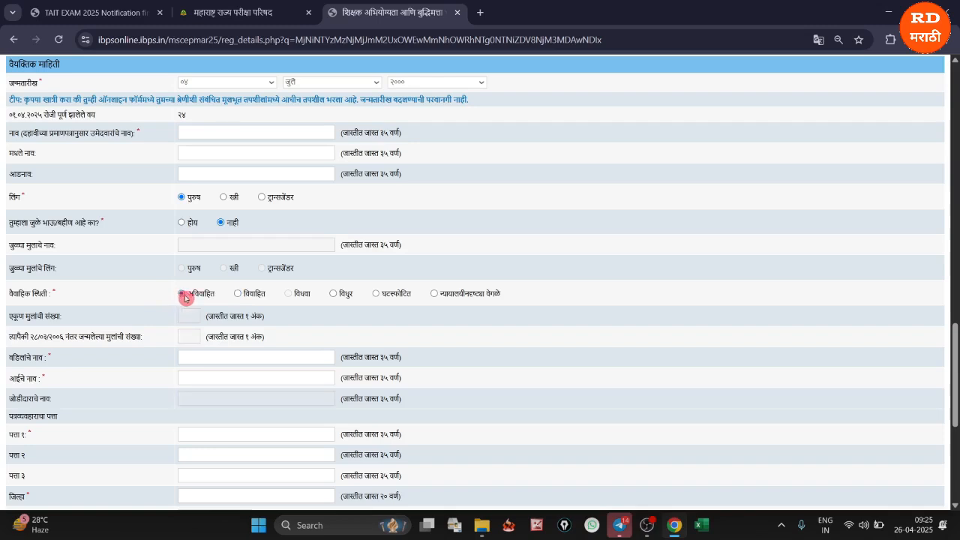
{"action": "left_click", "coordinate": [237, 294]}
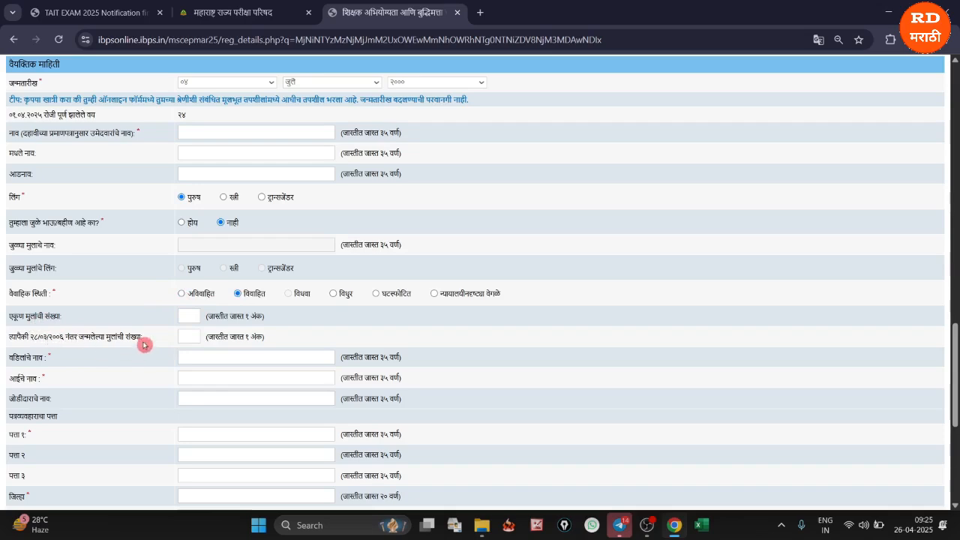
{"action": "left_click", "coordinate": [182, 296]}
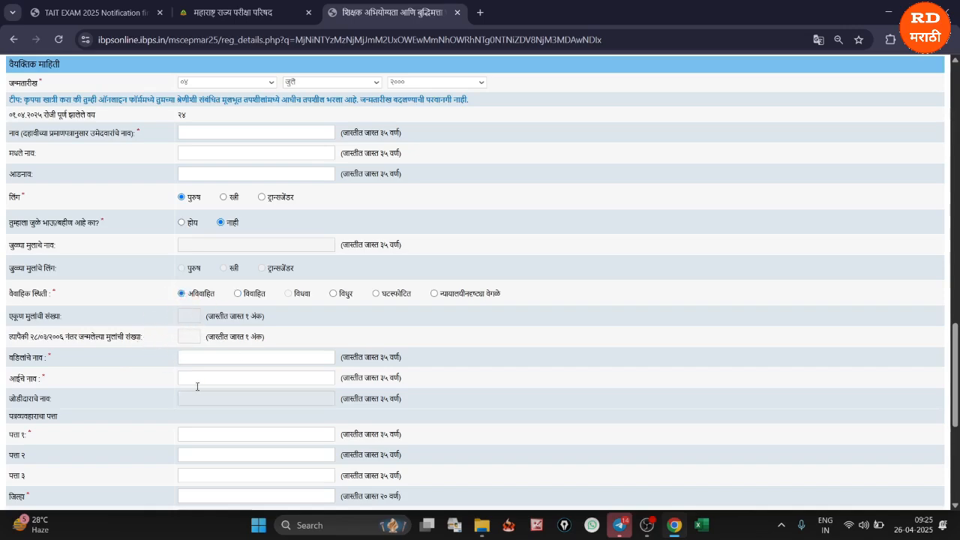
Set the correspondence address state to Maharashtra and mark the permanent address as the same as the correspondence address
{"action": "scroll", "coordinate": [105, 365], "scroll_direction": "down", "scroll_amount": 3}
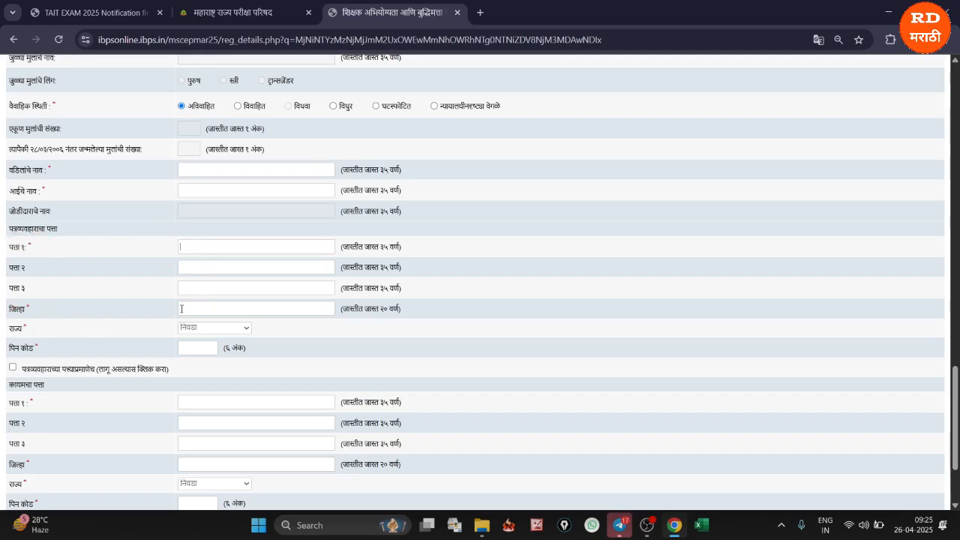
{"action": "left_click", "coordinate": [200, 329]}
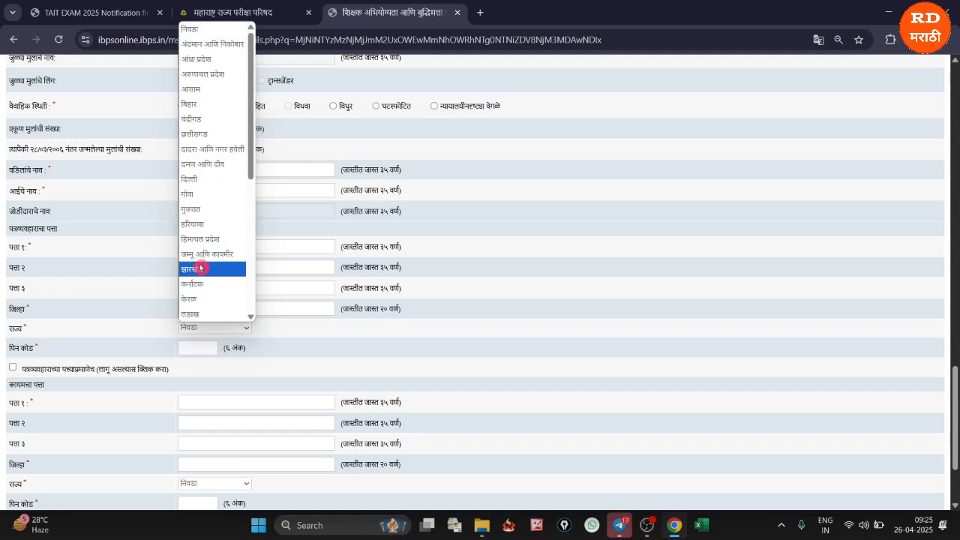
{"action": "scroll", "coordinate": [204, 90], "scroll_direction": "down", "scroll_amount": 5}
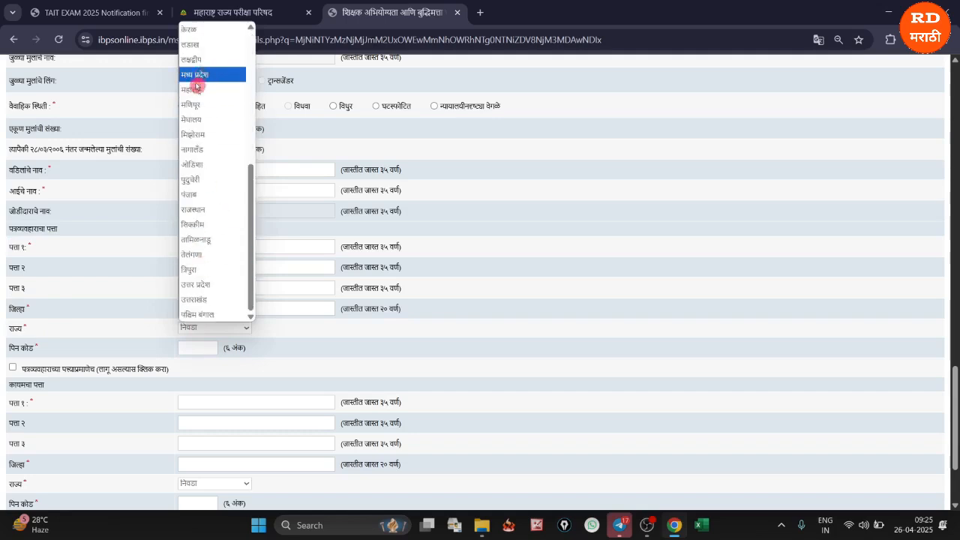
{"action": "left_click", "coordinate": [193, 89]}
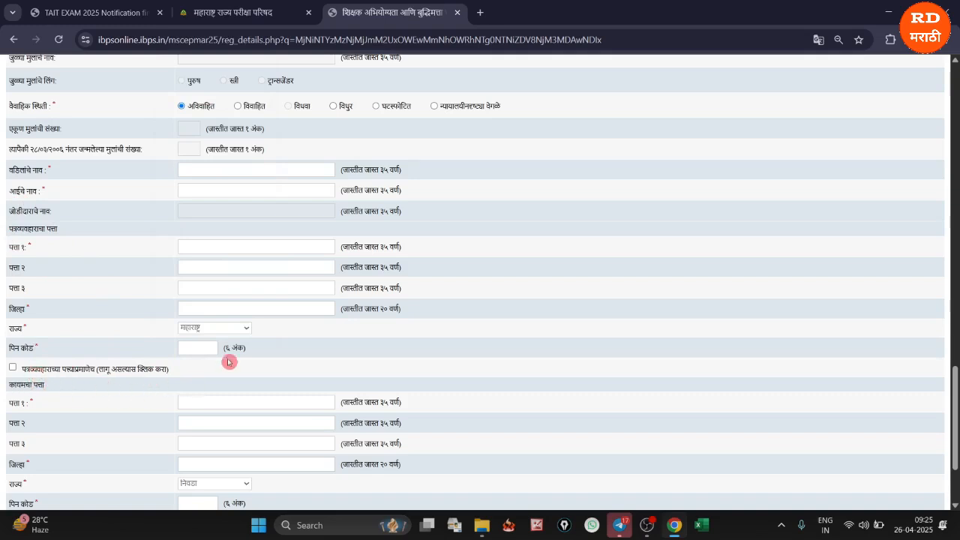
{"action": "left_click", "coordinate": [14, 368]}
Validate the completed basic and personal details, then save them and continue to the educational qualifications
{"action": "scroll", "coordinate": [278, 337], "scroll_direction": "down", "scroll_amount": 2}
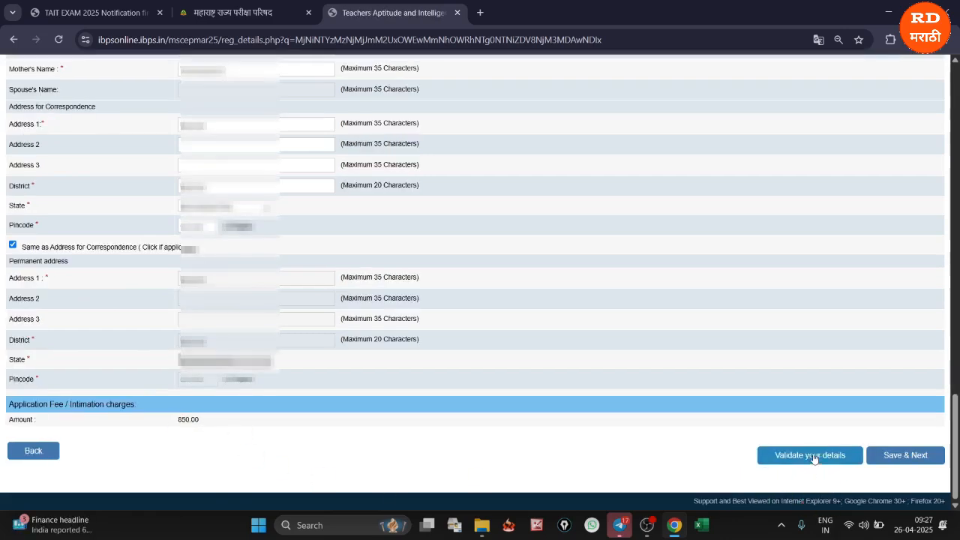
{"action": "left_click", "coordinate": [805, 457]}
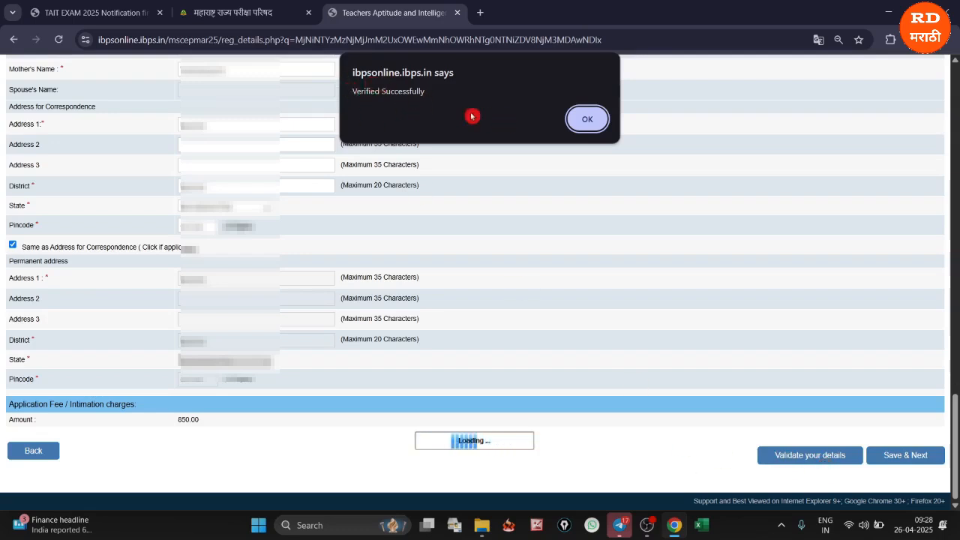
{"action": "left_click", "coordinate": [587, 118]}
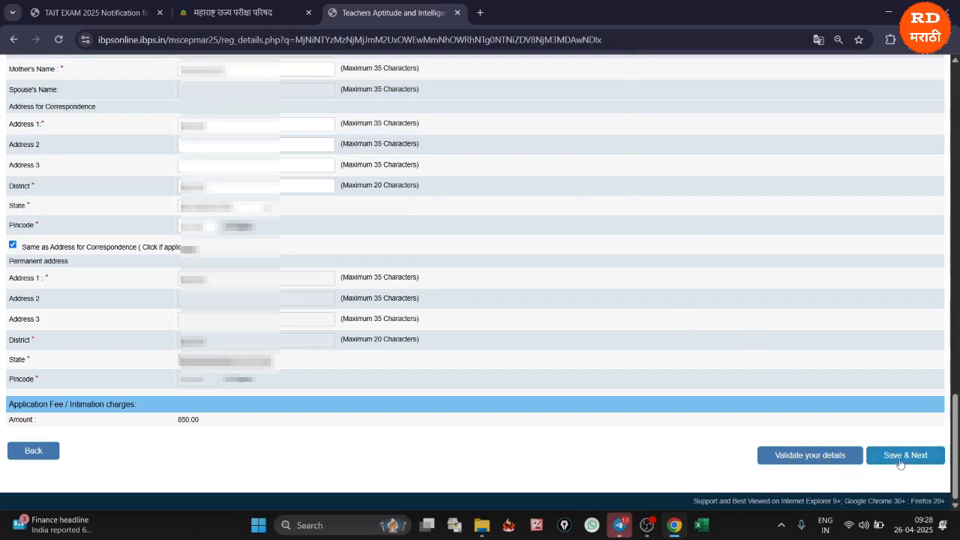
{"action": "left_click", "coordinate": [898, 459]}
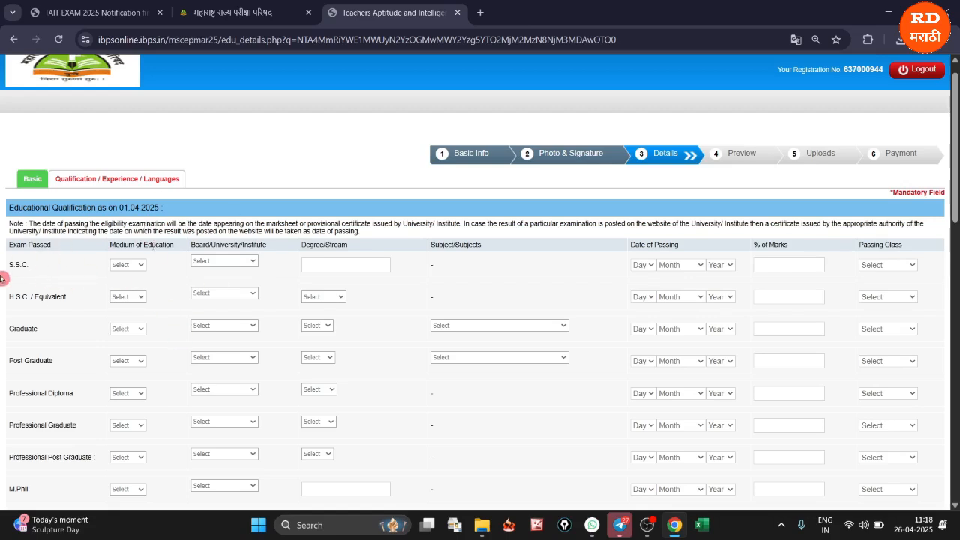
For the S.S.C. exam, set the medium to English, the board to CBSE - Central Board and the degree/stream to SSC
{"action": "left_click", "coordinate": [129, 265]}
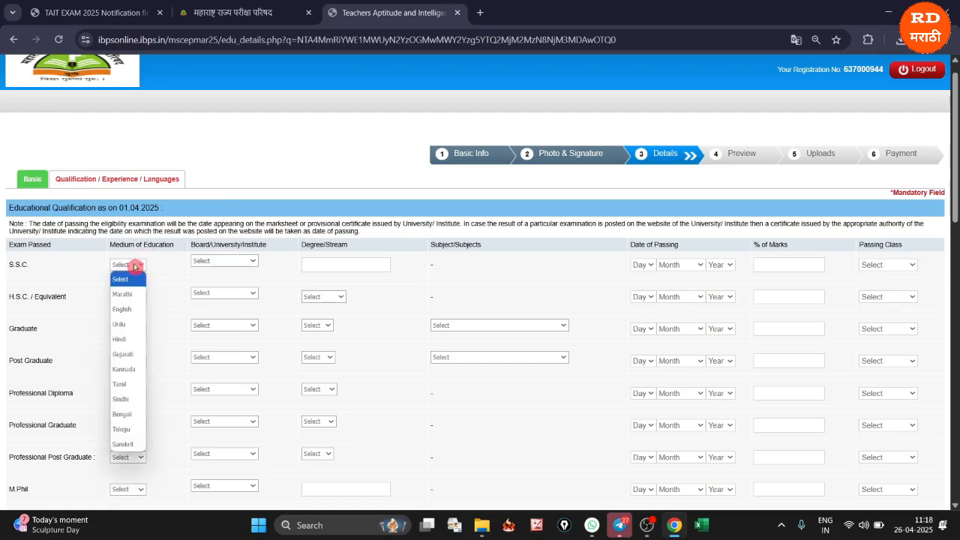
{"action": "left_click", "coordinate": [123, 310]}
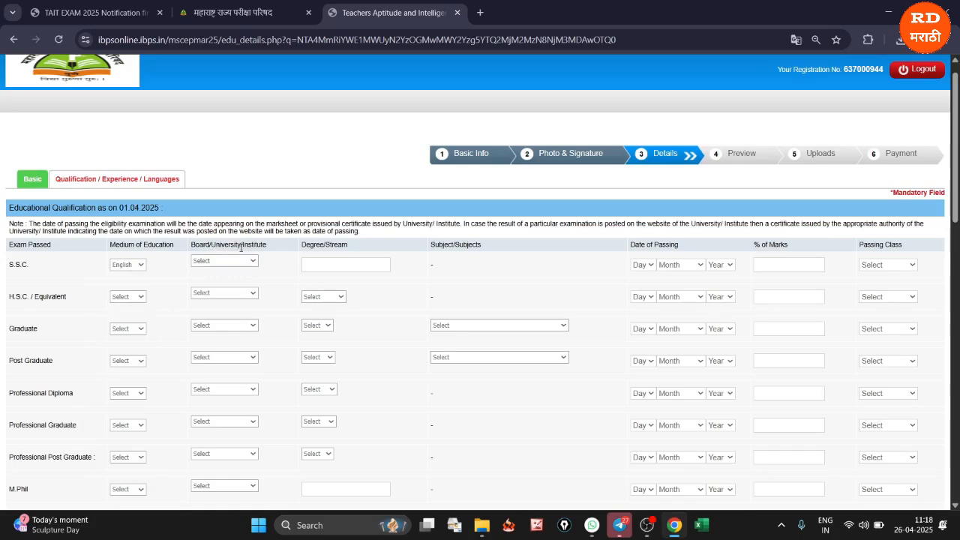
{"action": "left_click", "coordinate": [234, 261]}
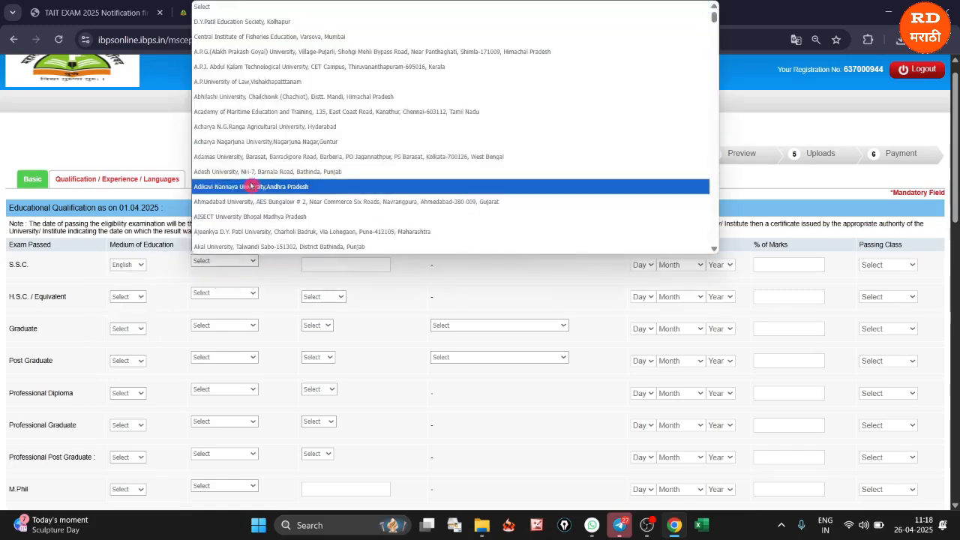
{"action": "scroll", "coordinate": [255, 189], "scroll_direction": "down", "scroll_amount": 15}
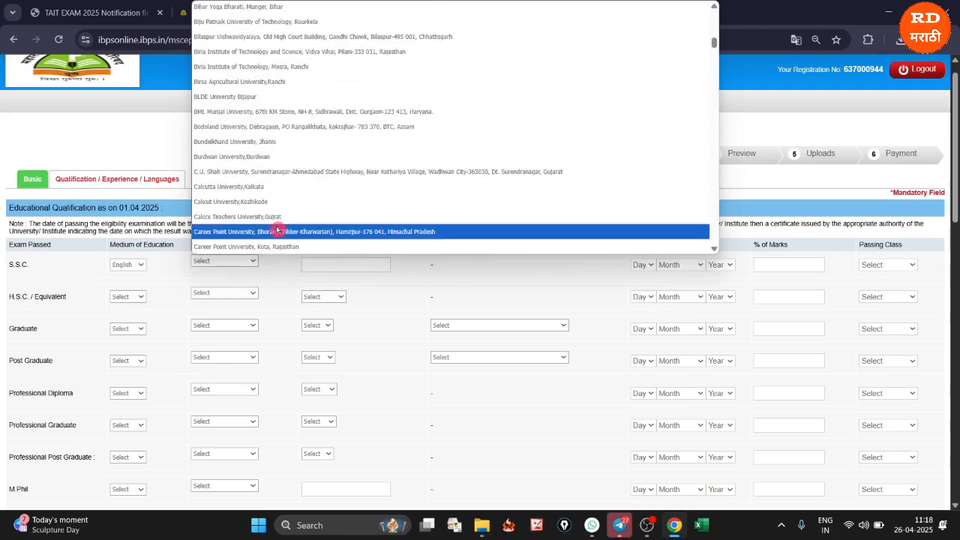
{"action": "scroll", "coordinate": [279, 220], "scroll_direction": "down", "scroll_amount": 10}
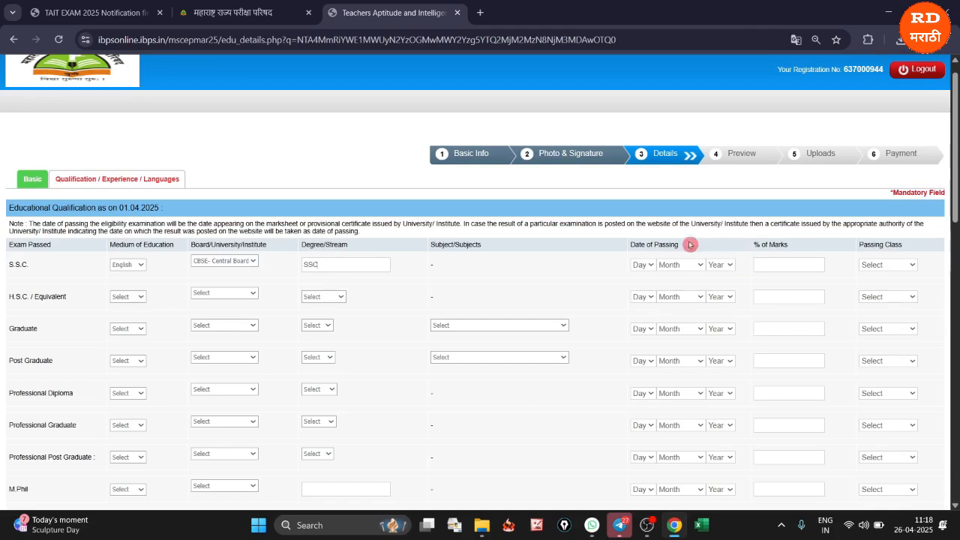
Complete the S.S.C. row with passing date 28 May 2016, 64% marks and First Class
{"action": "left_click", "coordinate": [643, 266]}
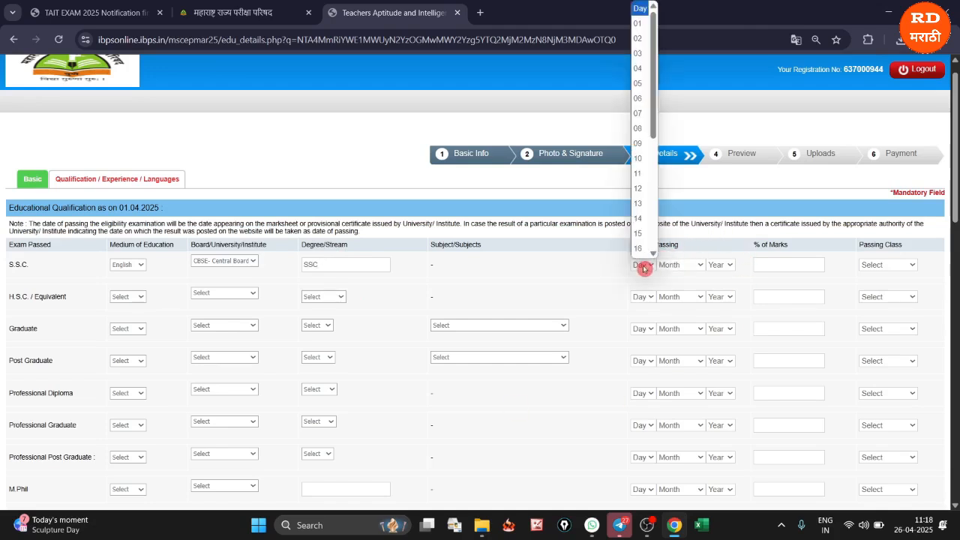
{"action": "scroll", "coordinate": [646, 251], "scroll_direction": "down", "scroll_amount": 3}
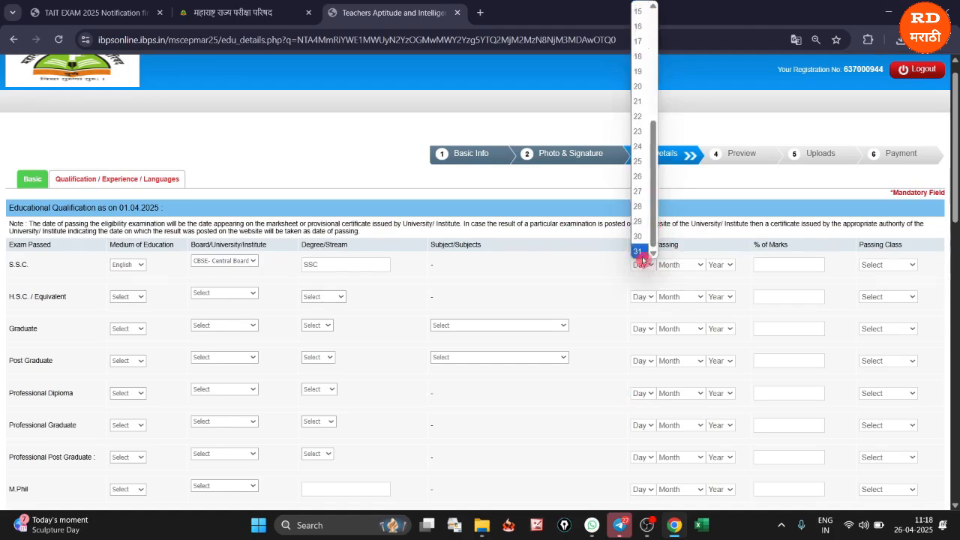
{"action": "left_click", "coordinate": [638, 207]}
{"action": "left_click", "coordinate": [679, 266]}
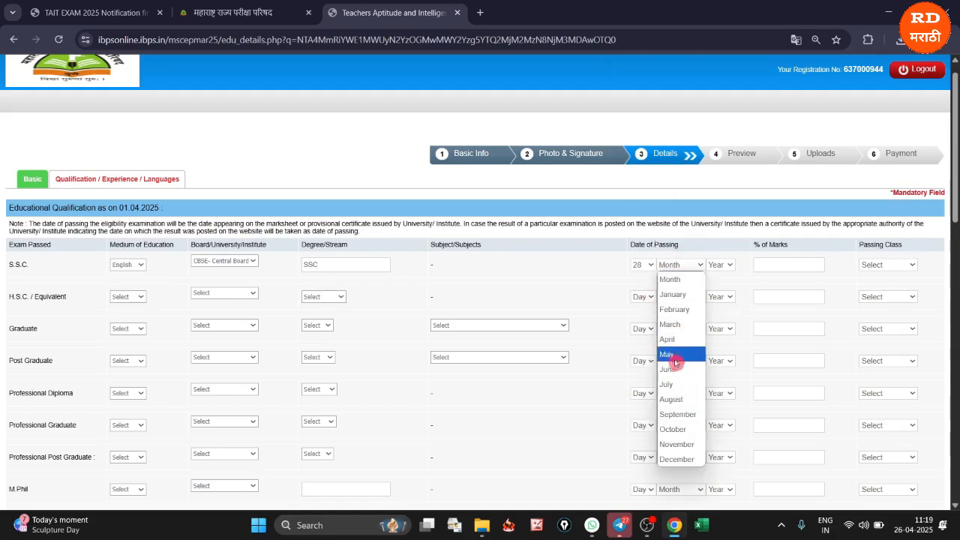
{"action": "left_click", "coordinate": [666, 354]}
{"action": "left_click", "coordinate": [728, 263]}
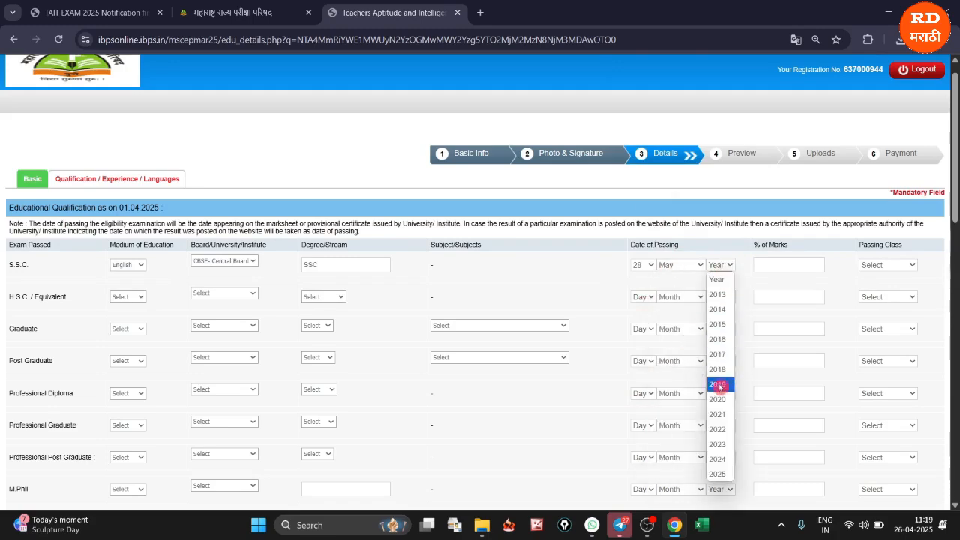
{"action": "left_click", "coordinate": [718, 339]}
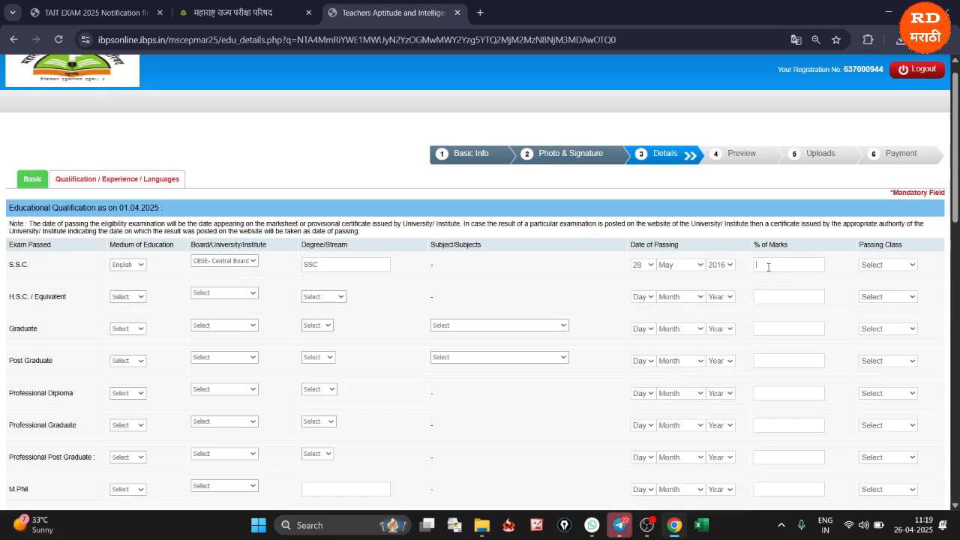
{"action": "left_click", "coordinate": [888, 265]}
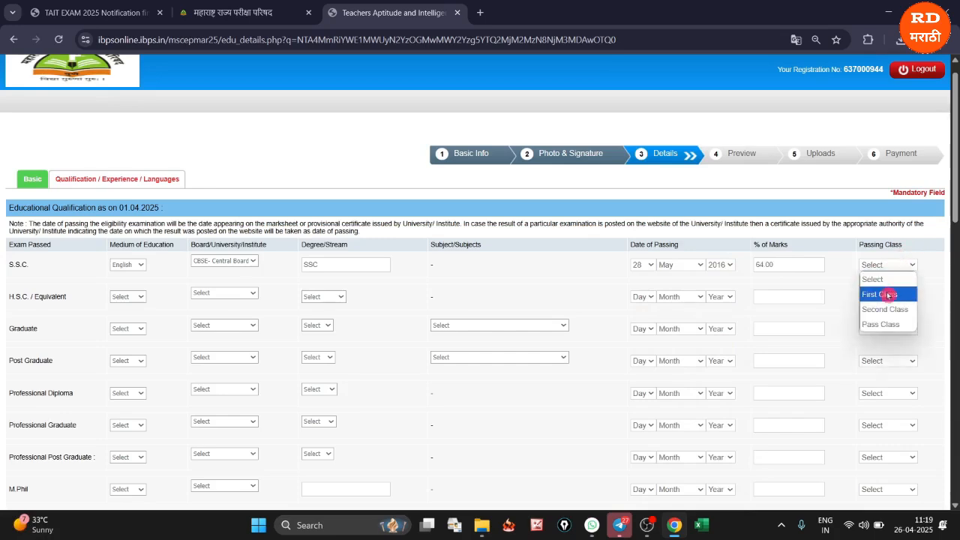
{"action": "left_click", "coordinate": [885, 294]}
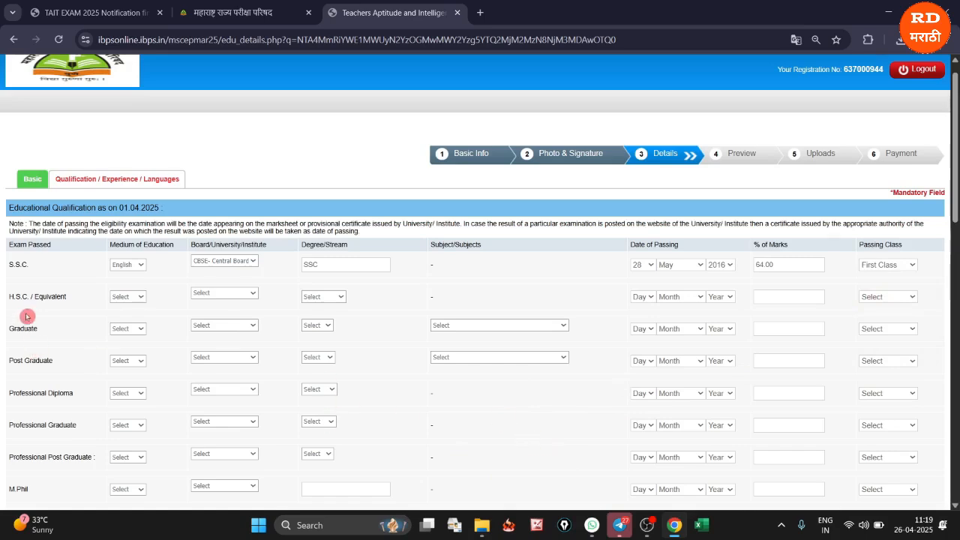
Set the H.S.C. medium to English and its board to Maharashtra State Board Of Secondry And Higher Secondary Education, Pune
{"action": "left_click", "coordinate": [133, 297]}
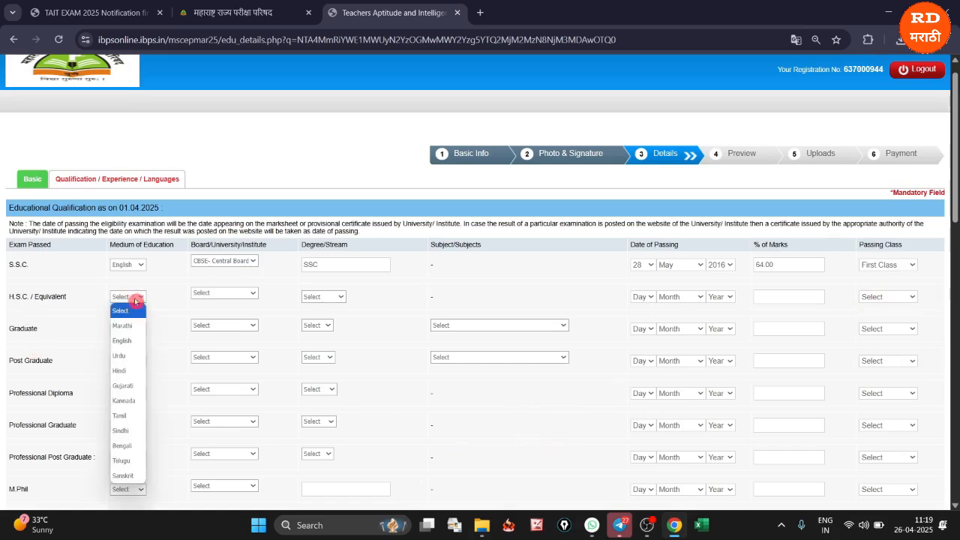
{"action": "left_click", "coordinate": [126, 345]}
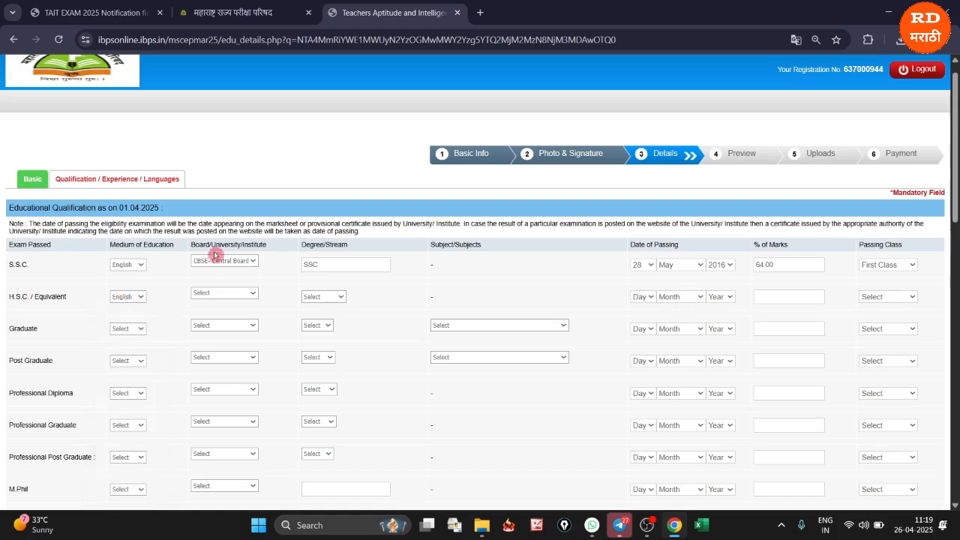
{"action": "left_click", "coordinate": [216, 294]}
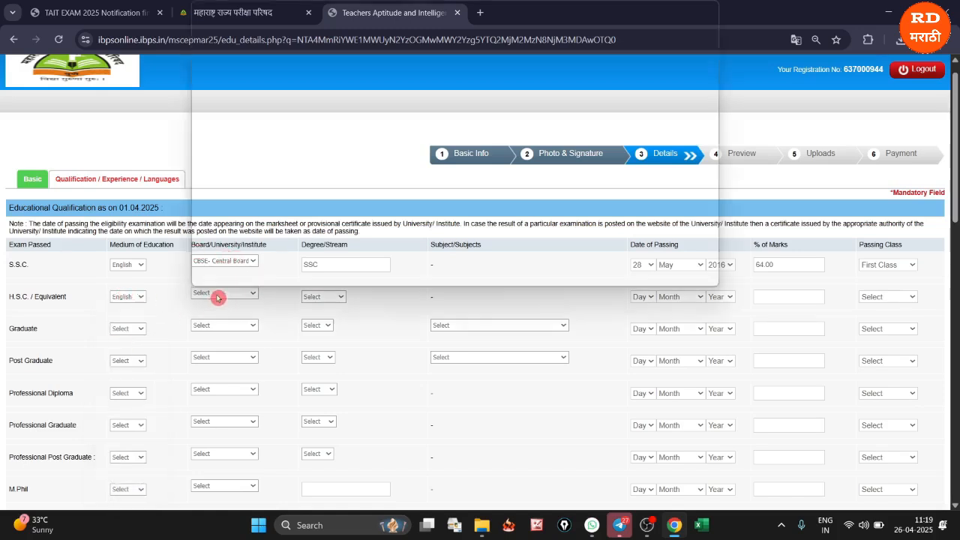
{"action": "scroll", "coordinate": [251, 228], "scroll_direction": "down", "scroll_amount": 15}
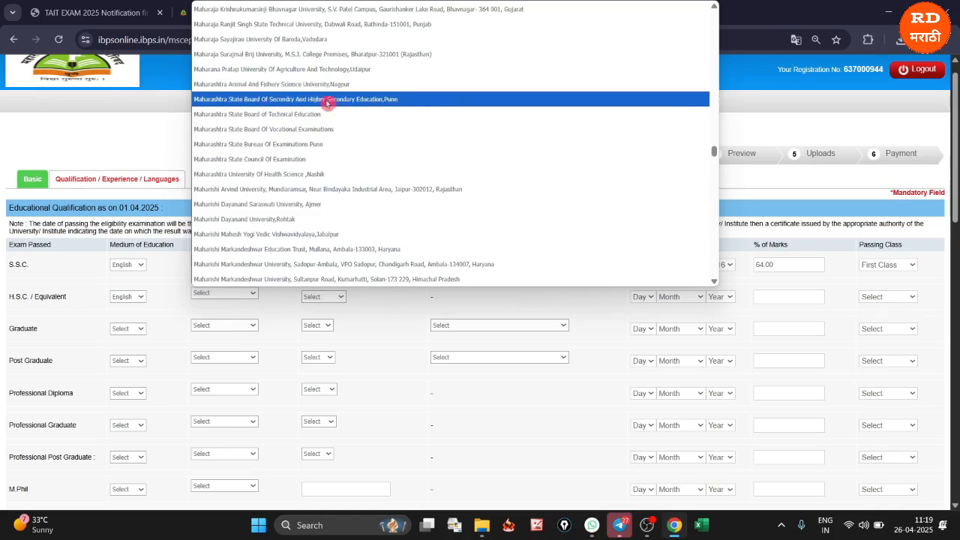
{"action": "left_click", "coordinate": [242, 105]}
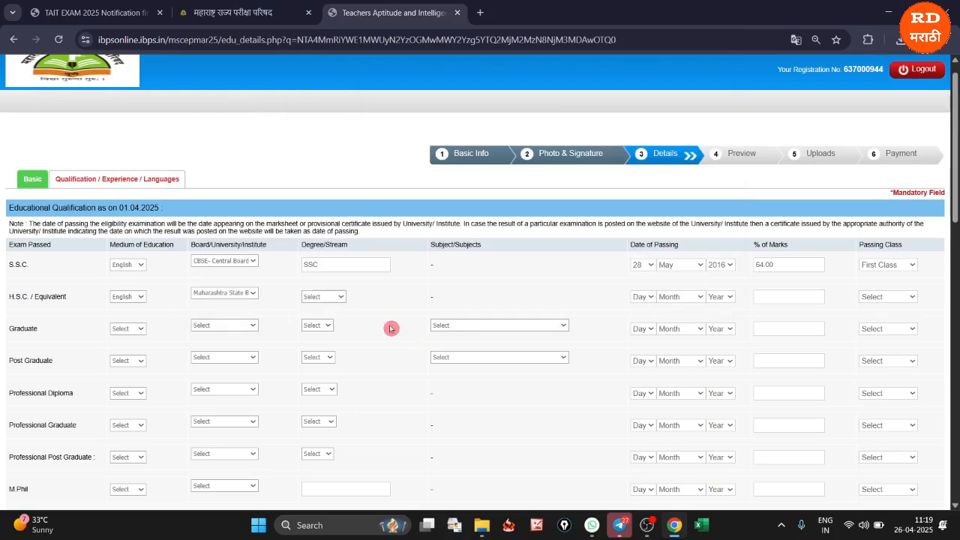
Complete the H.S.C. row with the SCIENCE stream, passing date 30 May 2018, 66.15% marks and First Class
{"action": "left_click", "coordinate": [312, 297]}
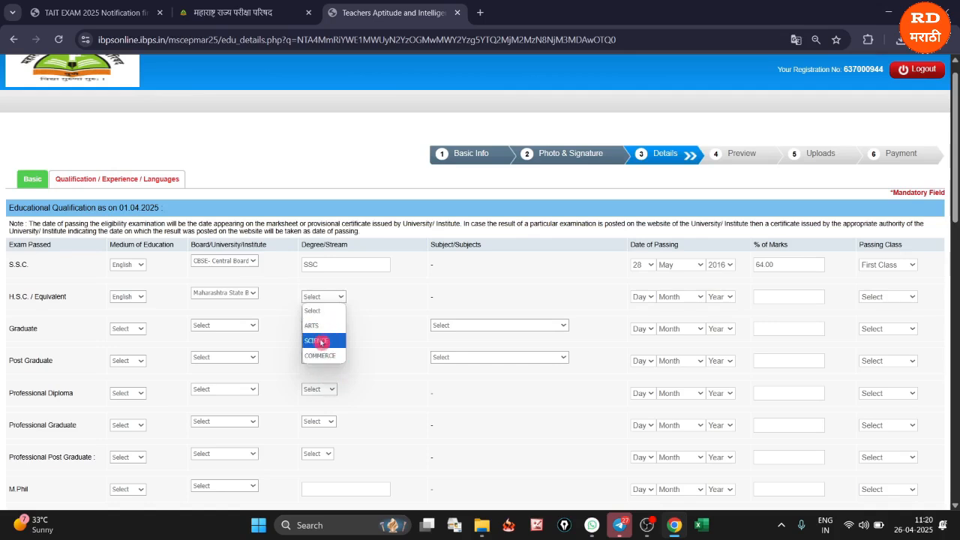
{"action": "left_click", "coordinate": [320, 342]}
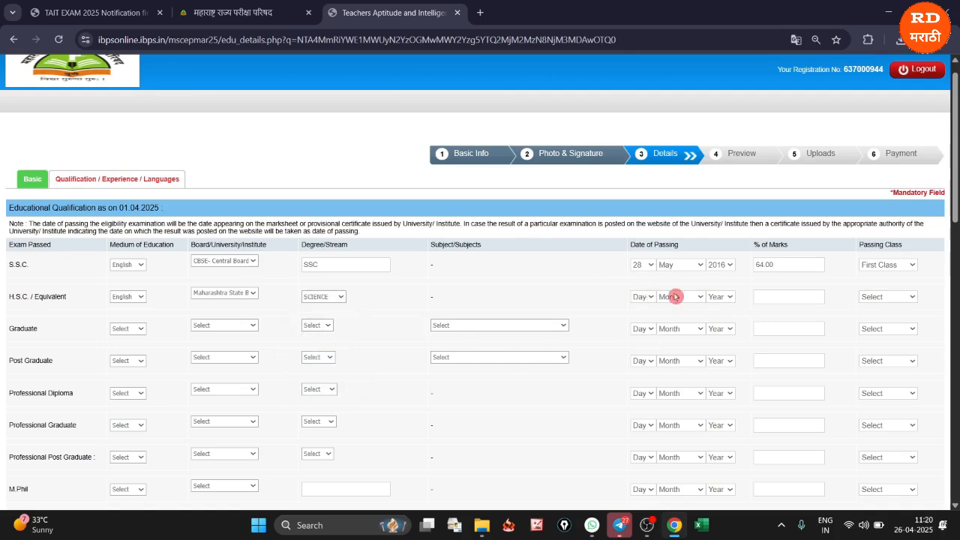
{"action": "left_click", "coordinate": [636, 297]}
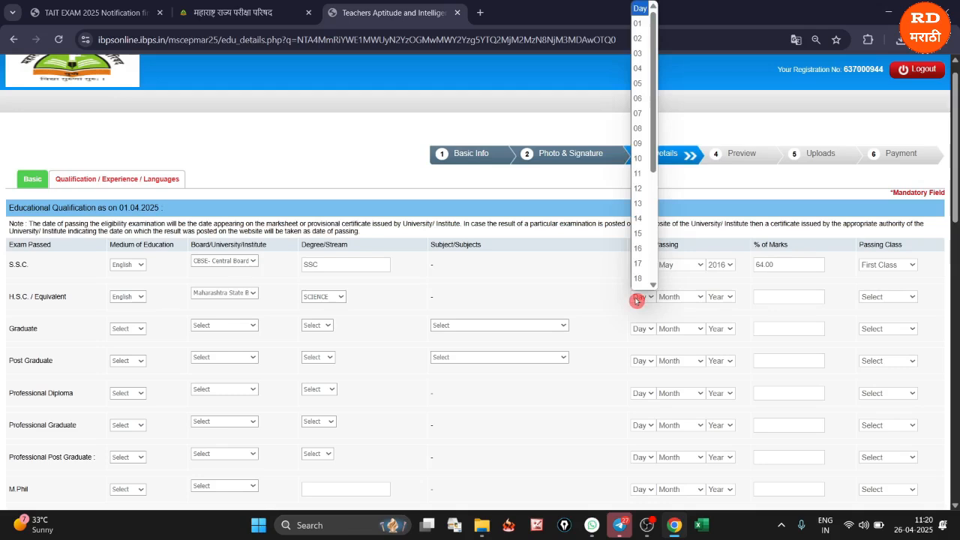
{"action": "scroll", "coordinate": [640, 243], "scroll_direction": "down", "scroll_amount": 4}
{"action": "left_click", "coordinate": [639, 278]}
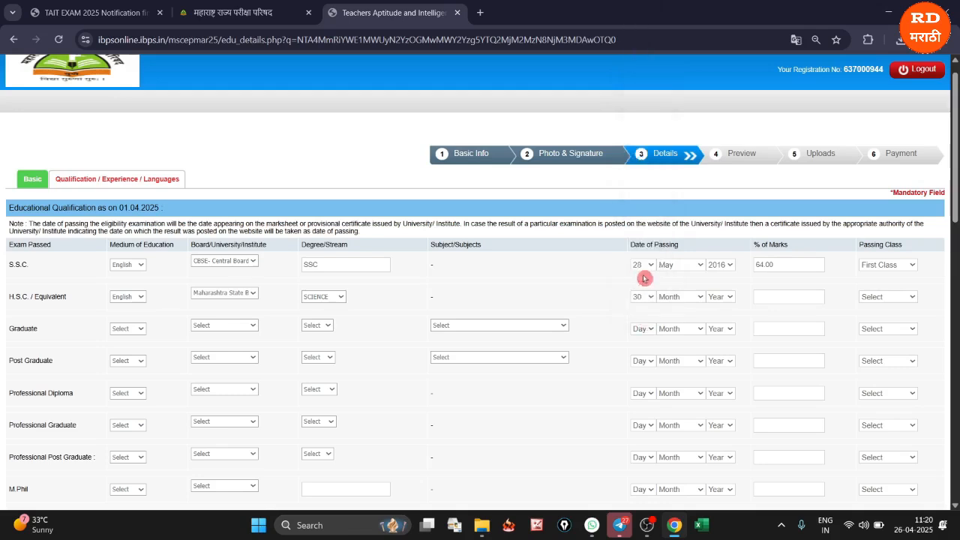
{"action": "left_click", "coordinate": [672, 296]}
{"action": "left_click", "coordinate": [666, 386]}
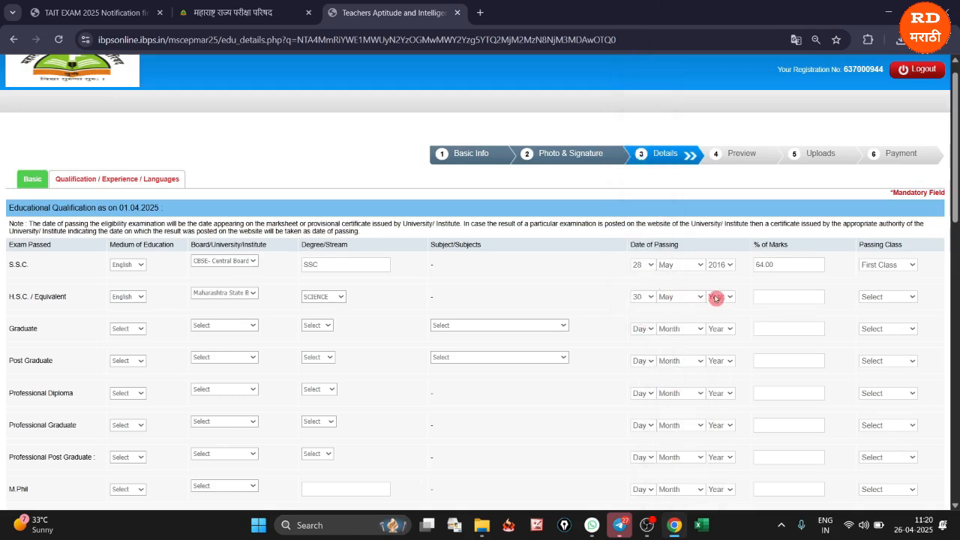
{"action": "left_click", "coordinate": [717, 298]}
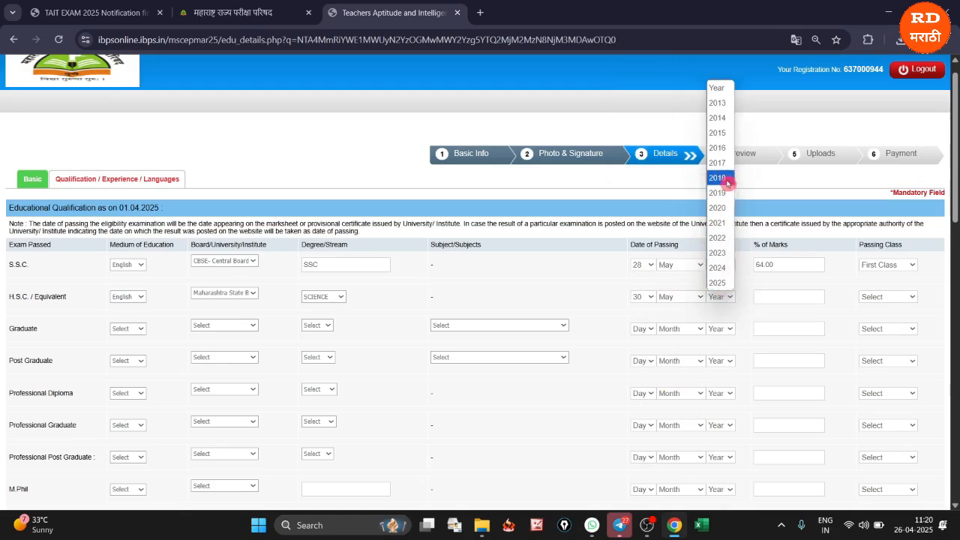
{"action": "left_click", "coordinate": [726, 182]}
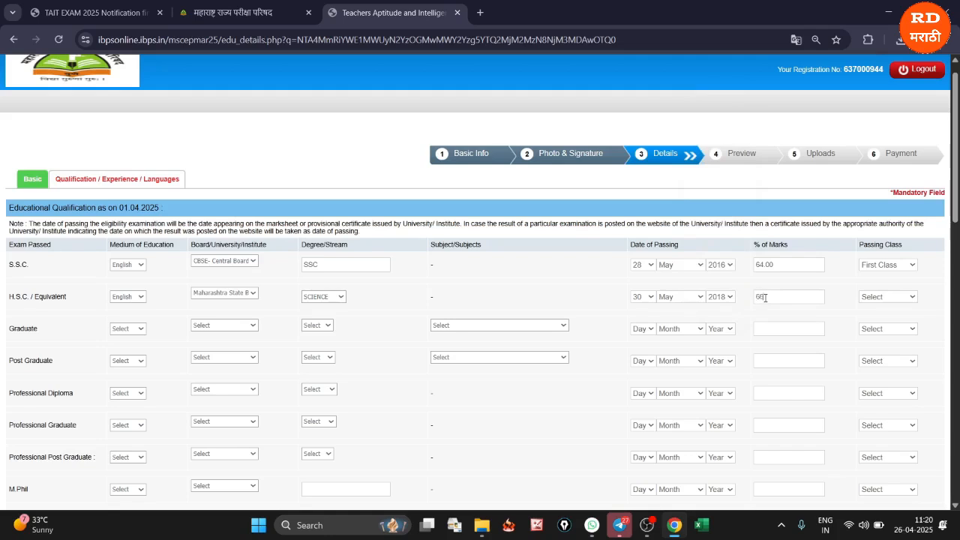
{"action": "left_click", "coordinate": [875, 296]}
{"action": "left_click", "coordinate": [868, 327]}
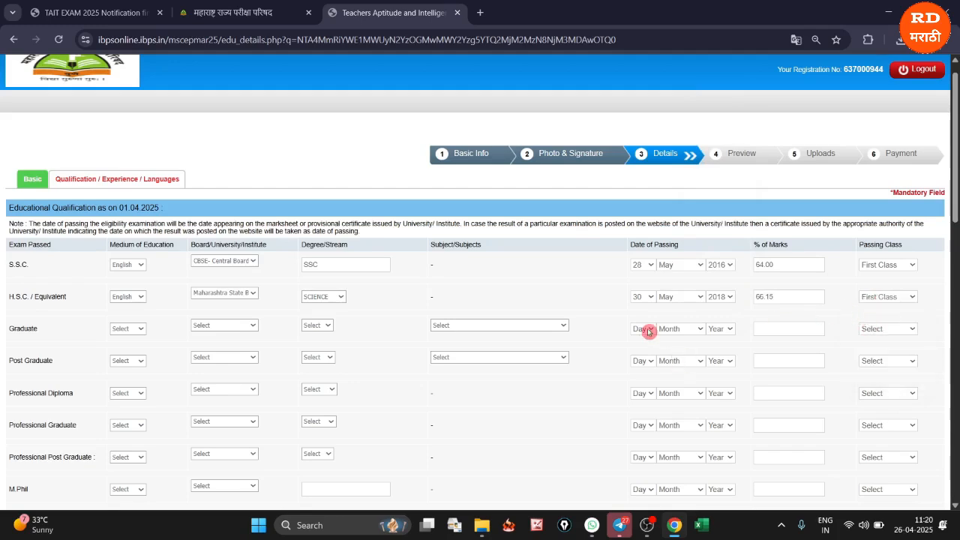
In the Graduate row, set the medium to English and the university to Savitribai Phule Pune University
{"action": "left_click", "coordinate": [119, 333]}
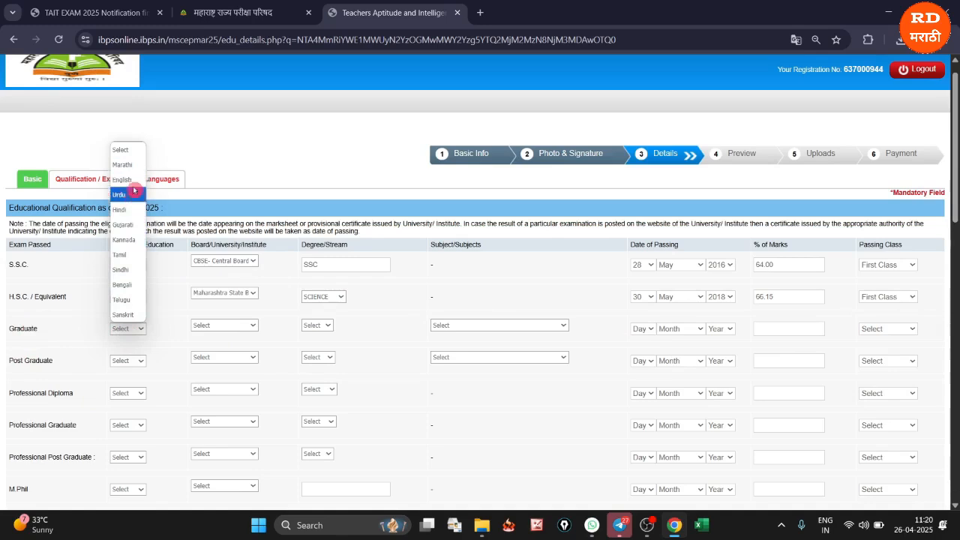
{"action": "left_click", "coordinate": [131, 180]}
{"action": "left_click", "coordinate": [204, 326]}
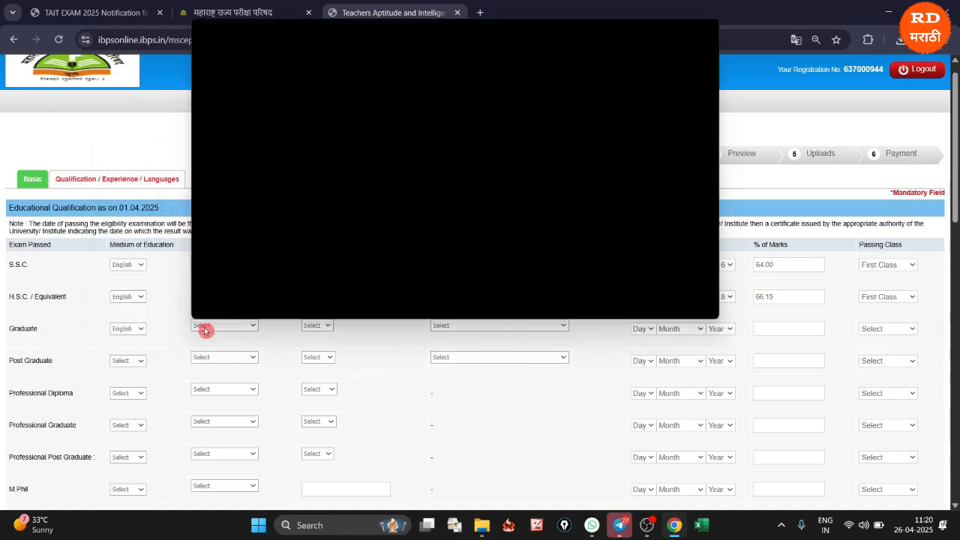
{"action": "scroll", "coordinate": [299, 231], "scroll_direction": "down", "scroll_amount": 20}
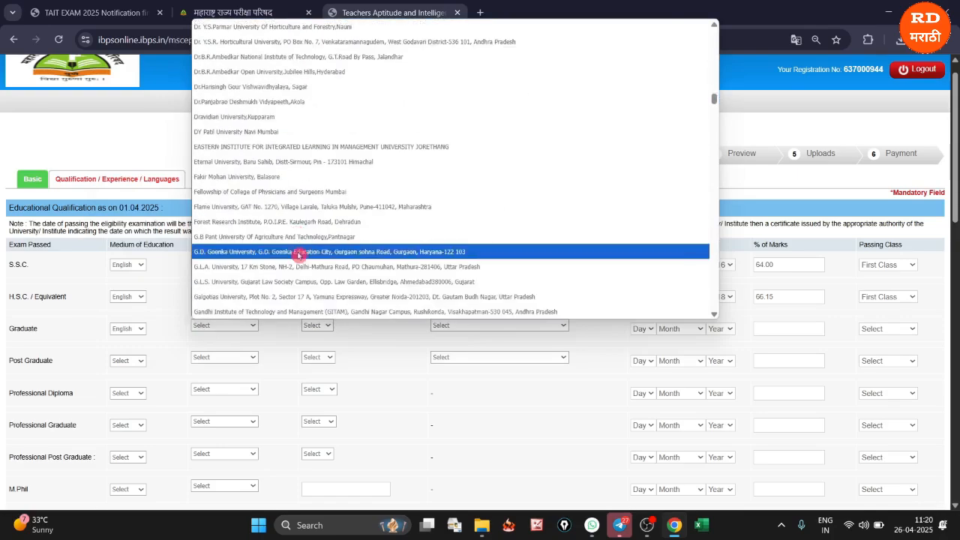
{"action": "scroll", "coordinate": [300, 225], "scroll_direction": "down", "scroll_amount": 20}
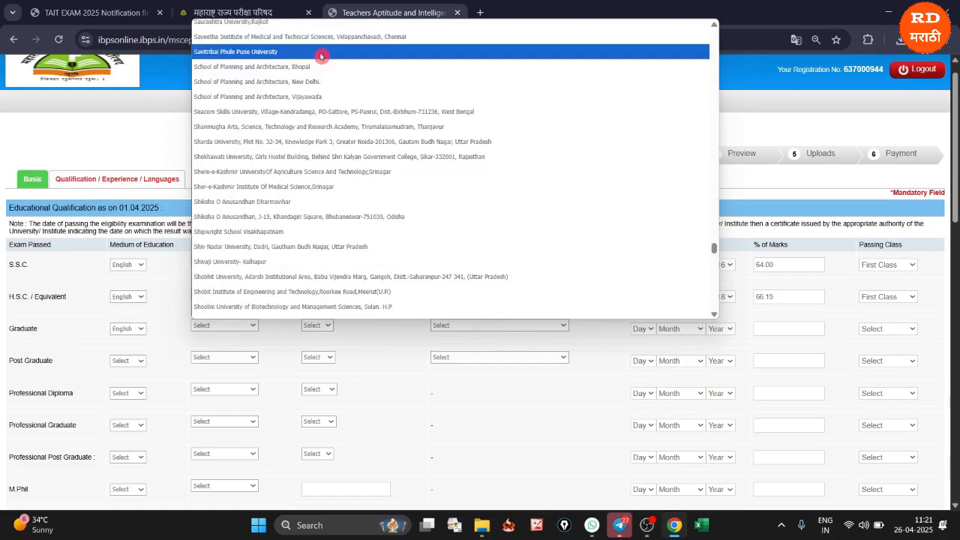
{"action": "left_click", "coordinate": [276, 54]}
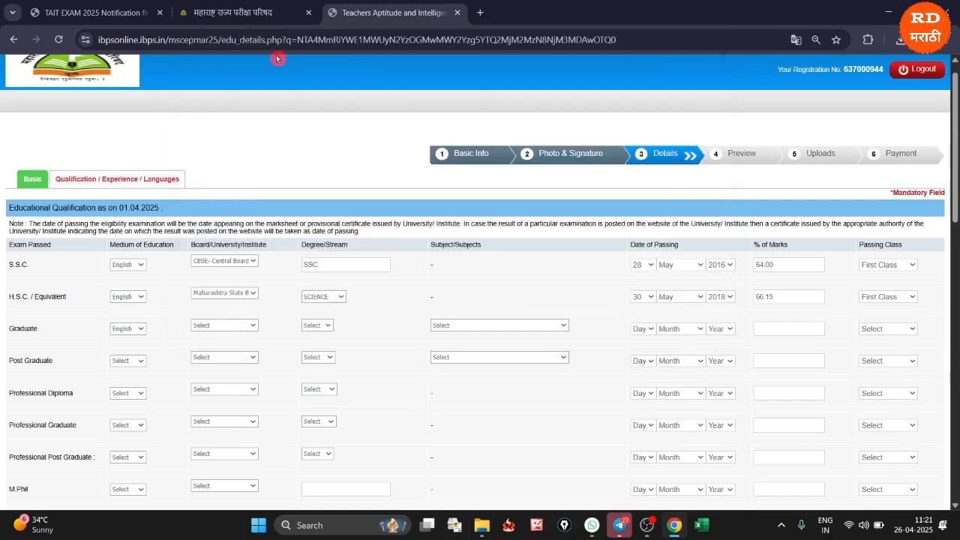
Set the Graduate degree to B.Sc. and its subject to Zoology
{"action": "left_click", "coordinate": [311, 327]}
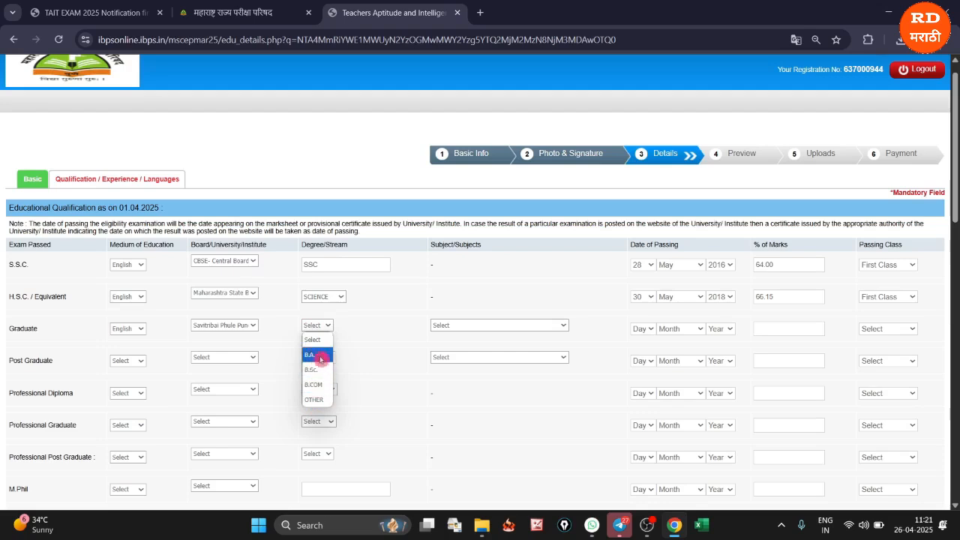
{"action": "left_click", "coordinate": [319, 370]}
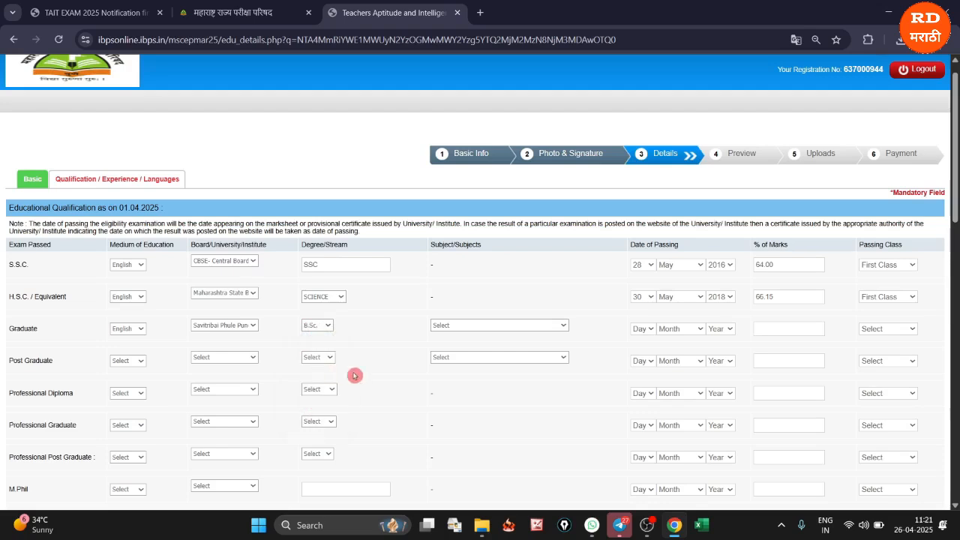
{"action": "left_click", "coordinate": [445, 326]}
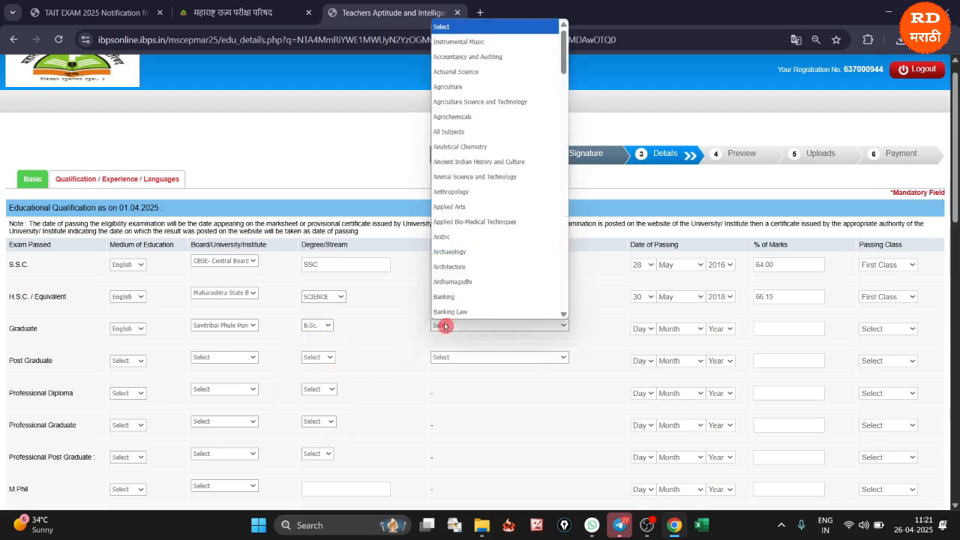
{"action": "scroll", "coordinate": [465, 203], "scroll_direction": "down", "scroll_amount": 5}
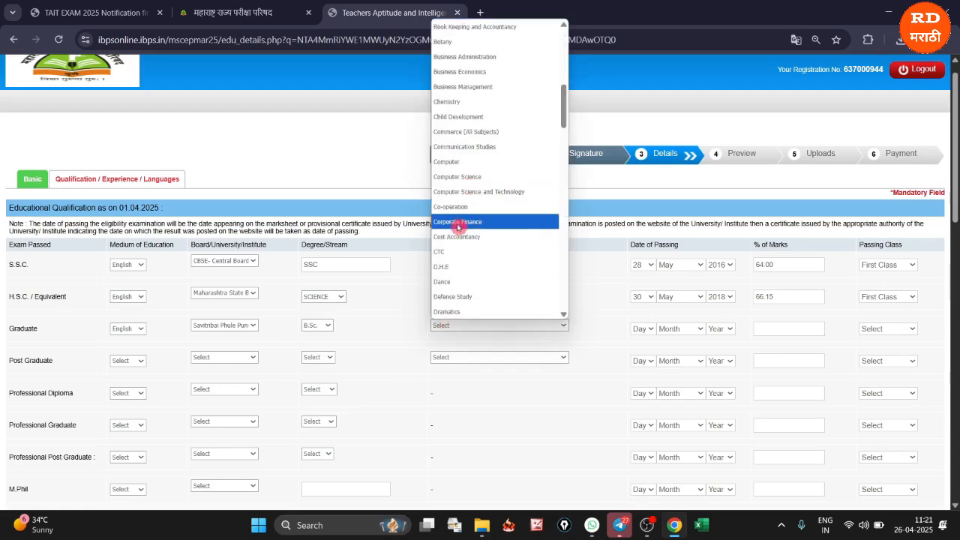
{"action": "scroll", "coordinate": [487, 194], "scroll_direction": "down", "scroll_amount": 10}
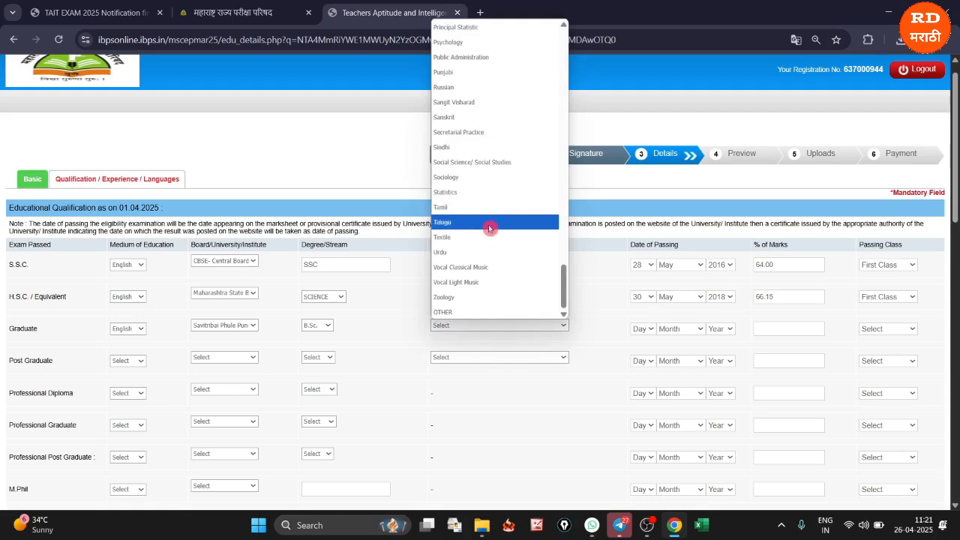
{"action": "left_click", "coordinate": [457, 299]}
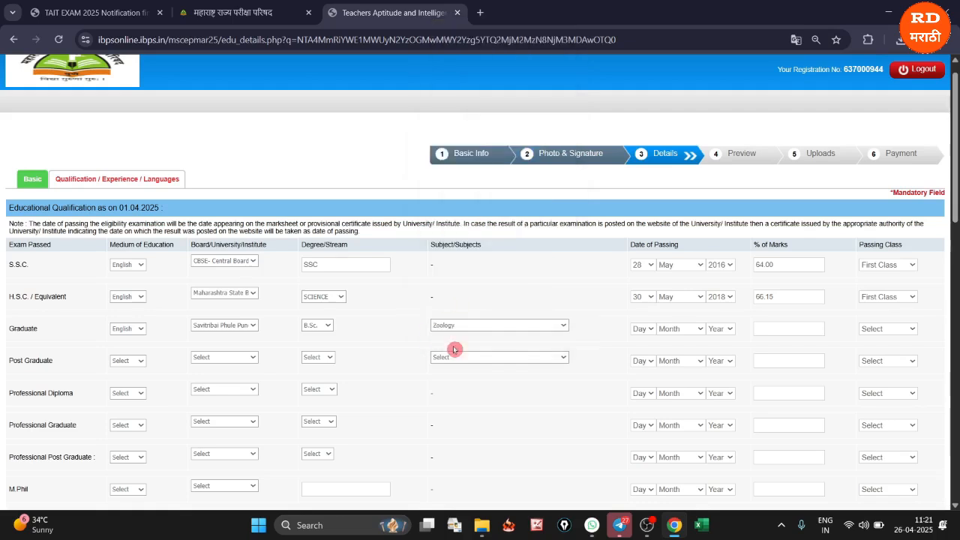
Complete the Graduate row with passing date 27 August 2021, 67.16% marks and First Class
{"action": "left_click", "coordinate": [649, 332]}
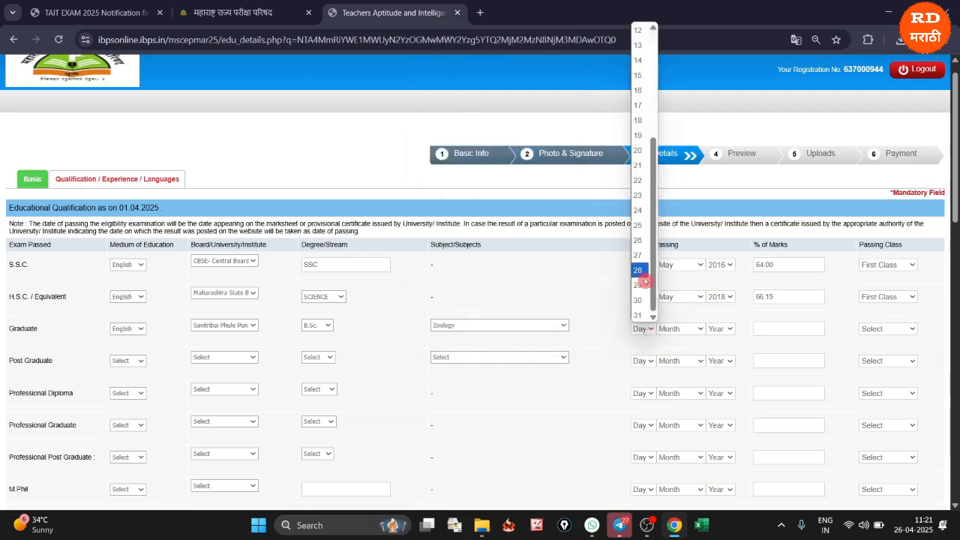
{"action": "left_click", "coordinate": [641, 257]}
{"action": "left_click", "coordinate": [681, 329]}
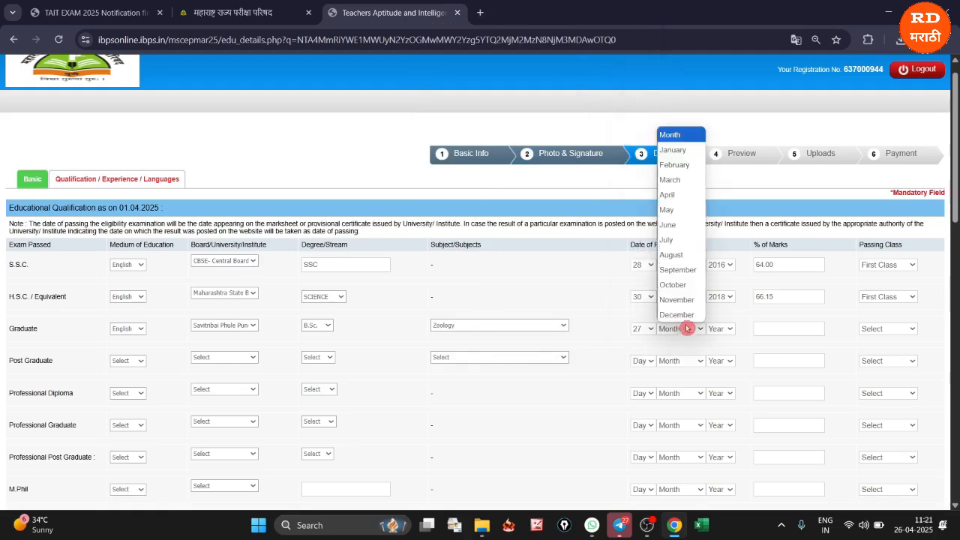
{"action": "left_click", "coordinate": [679, 252]}
{"action": "left_click", "coordinate": [720, 328]}
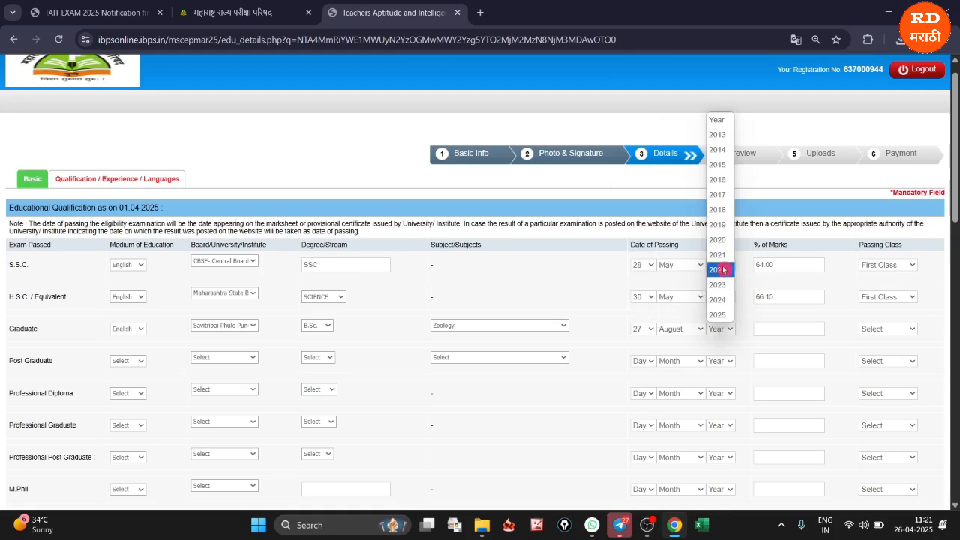
{"action": "left_click", "coordinate": [719, 254]}
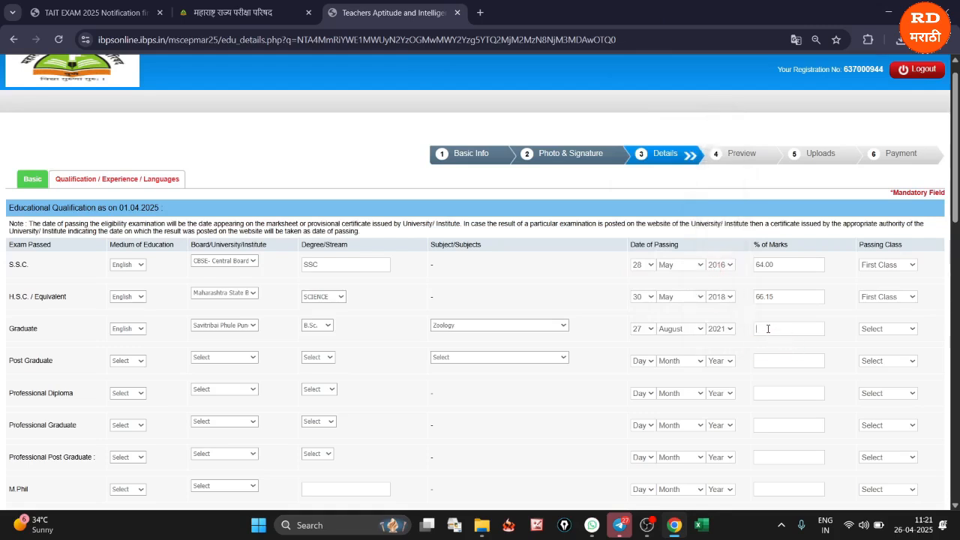
{"action": "type", "text": "67.16"}
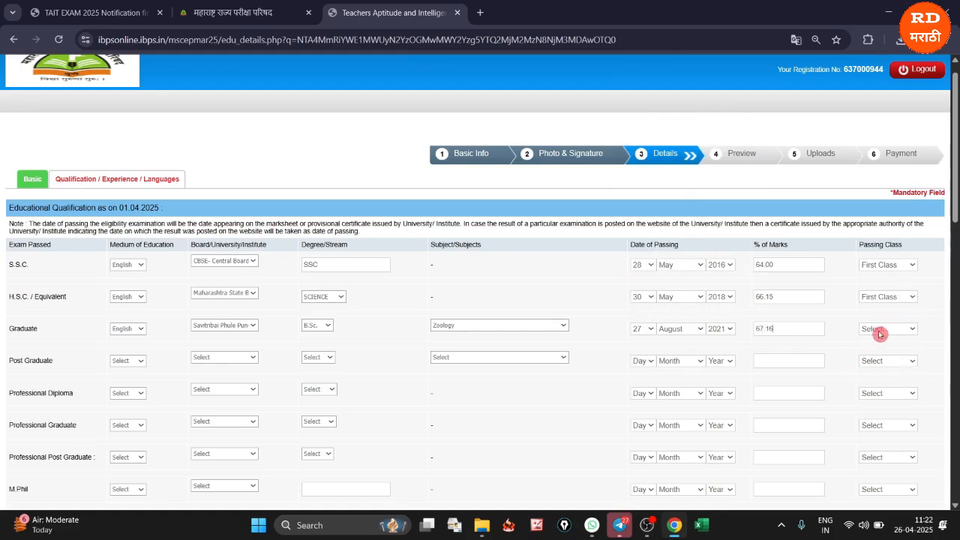
{"action": "left_click", "coordinate": [879, 331]}
{"action": "left_click", "coordinate": [881, 359]}
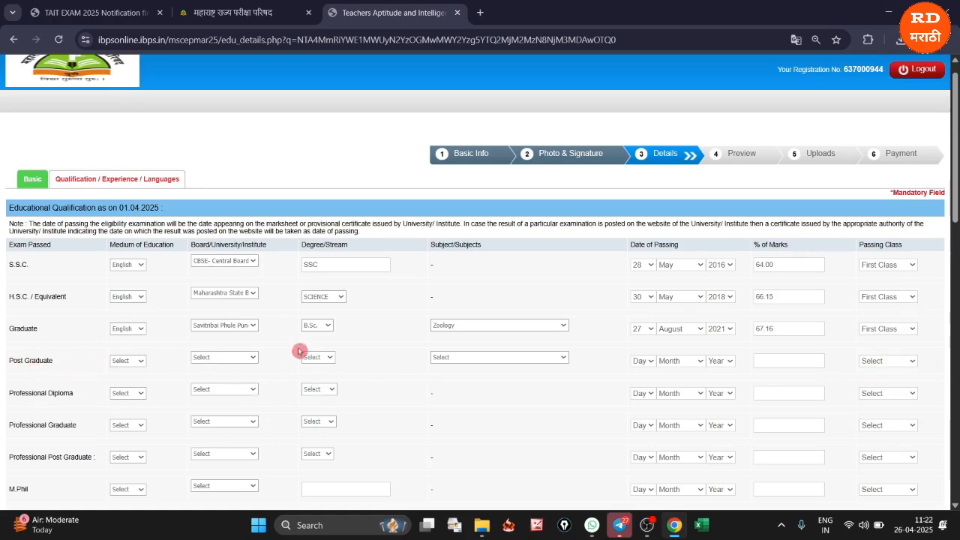
{"action": "left_click", "coordinate": [136, 363]}
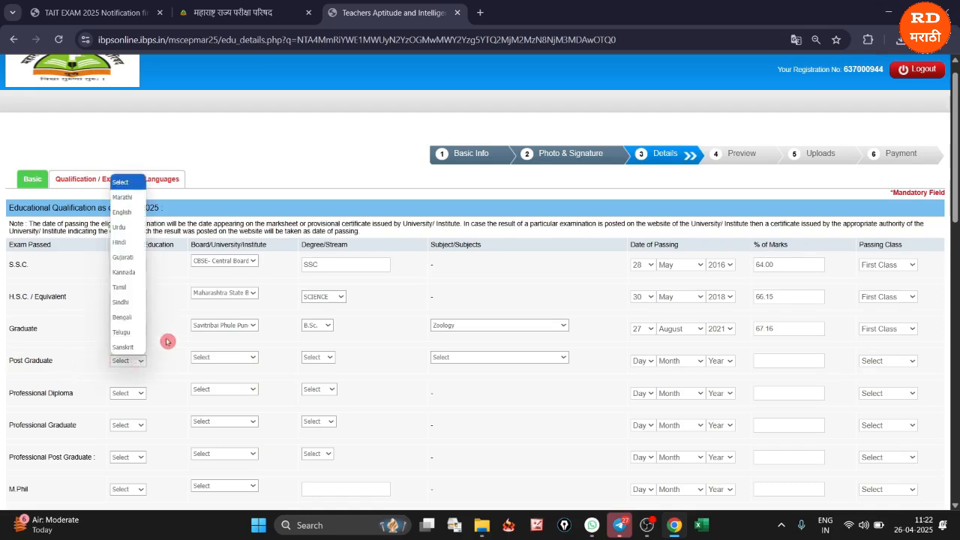
{"action": "left_click", "coordinate": [166, 342]}
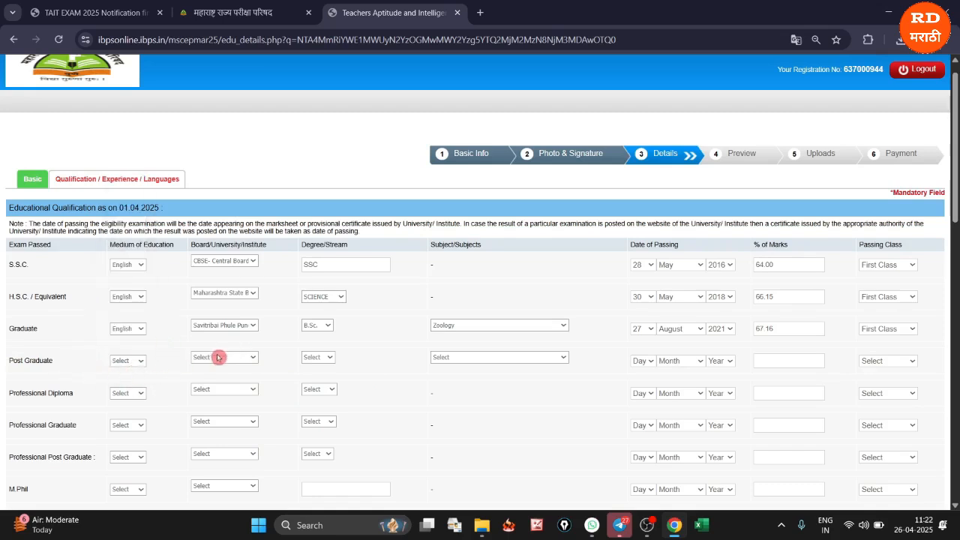
In the Professional Diploma row, set the medium to Marathi and the university to Savitribai Phule Pune University
{"action": "left_click", "coordinate": [118, 394]}
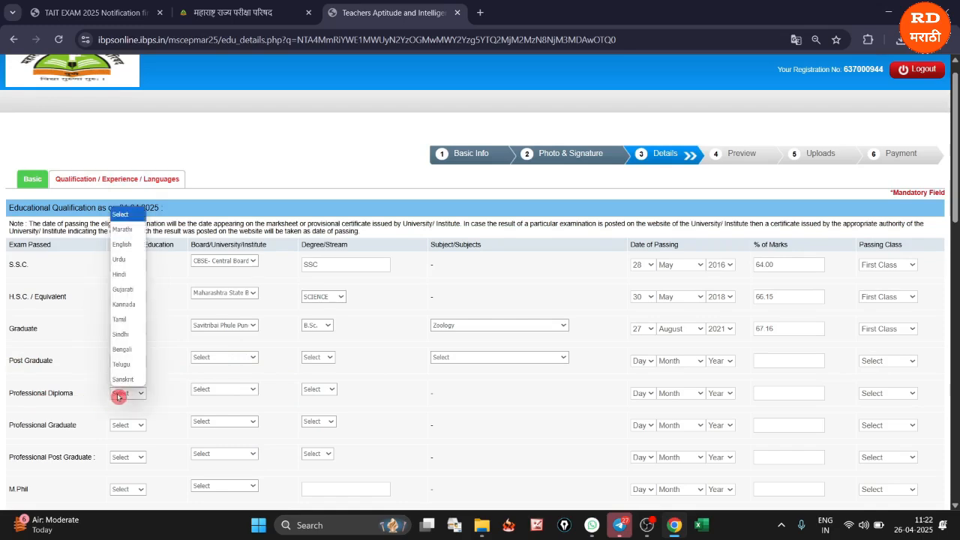
{"action": "left_click", "coordinate": [122, 229]}
{"action": "left_click", "coordinate": [198, 391]}
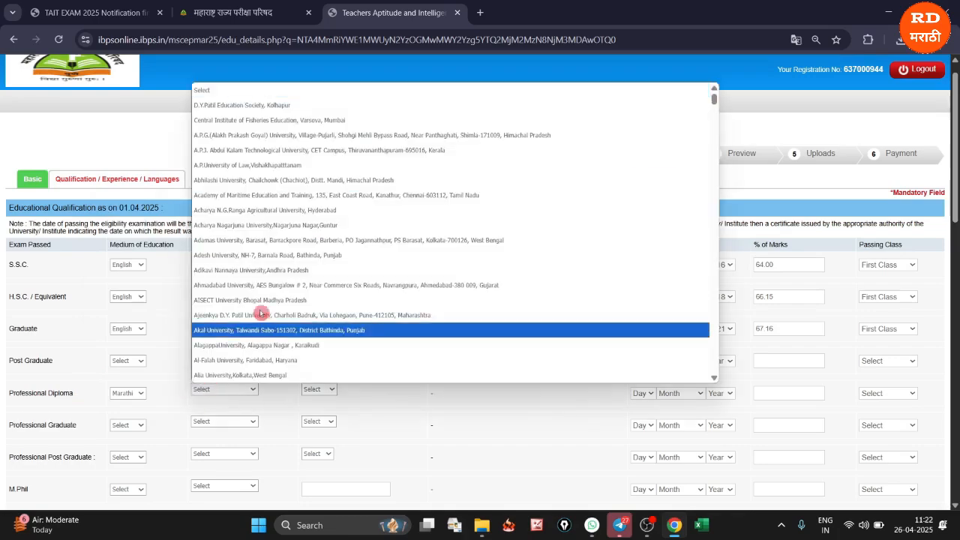
{"action": "scroll", "coordinate": [255, 304], "scroll_direction": "down", "scroll_amount": 10}
{"action": "scroll", "coordinate": [300, 298], "scroll_direction": "down", "scroll_amount": 5}
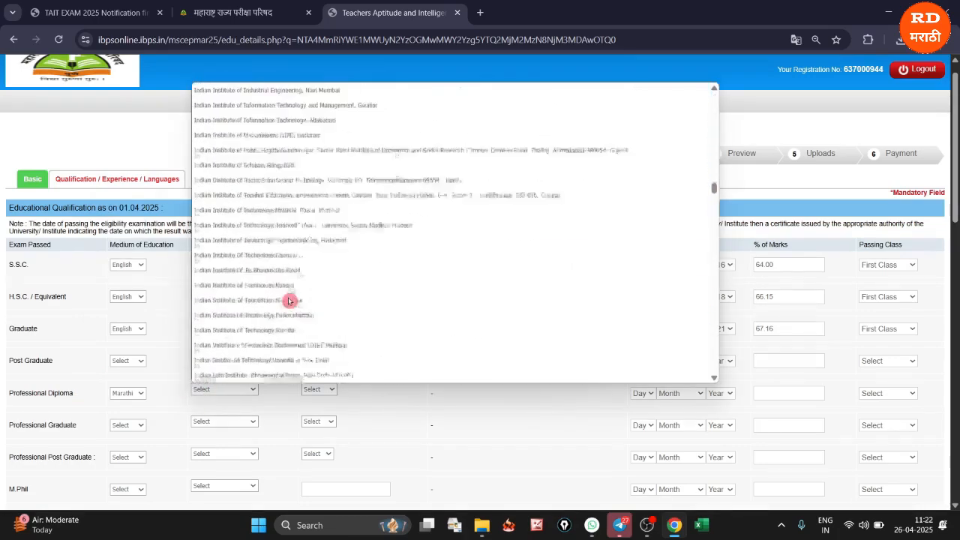
{"action": "scroll", "coordinate": [289, 281], "scroll_direction": "down", "scroll_amount": 10}
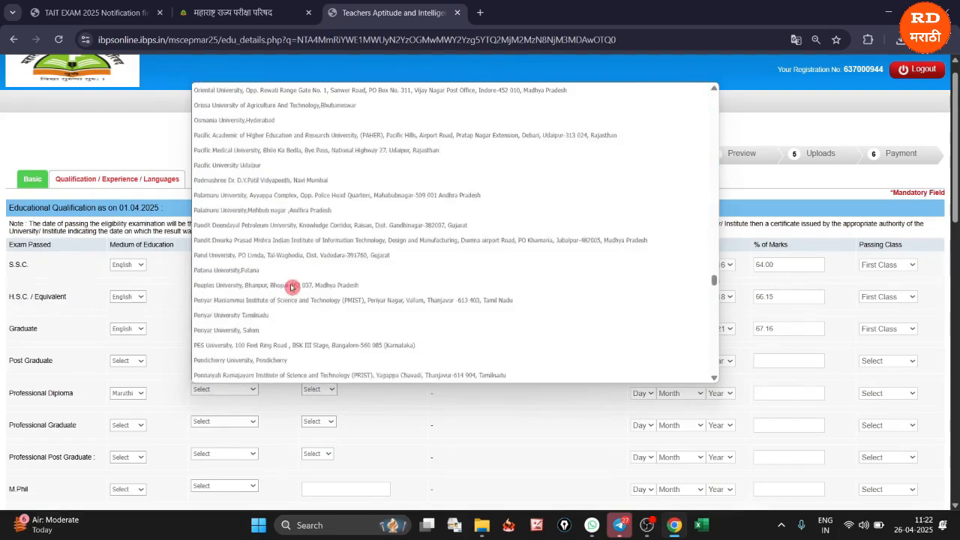
{"action": "scroll", "coordinate": [291, 287], "scroll_direction": "down", "scroll_amount": 5}
{"action": "scroll", "coordinate": [291, 287], "scroll_direction": "down", "scroll_amount": 5}
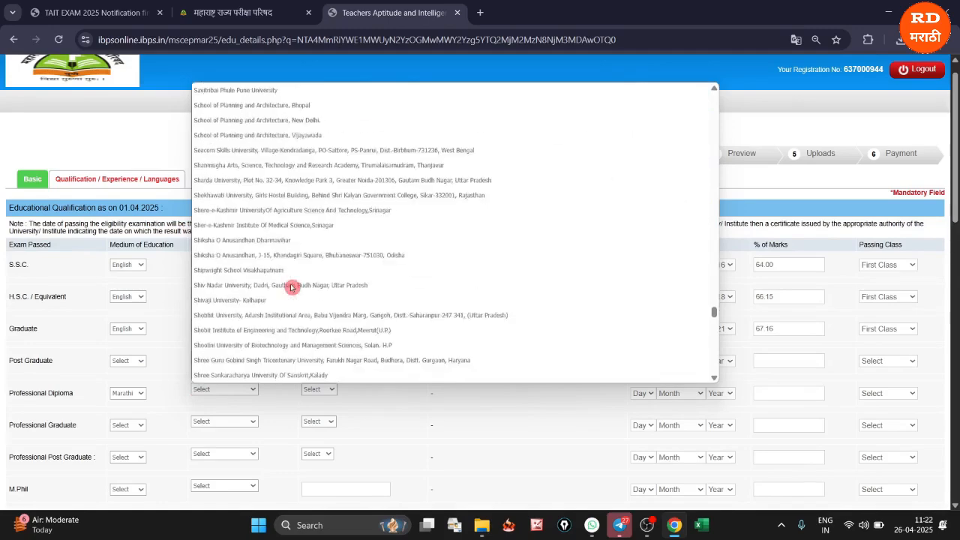
{"action": "left_click", "coordinate": [274, 92]}
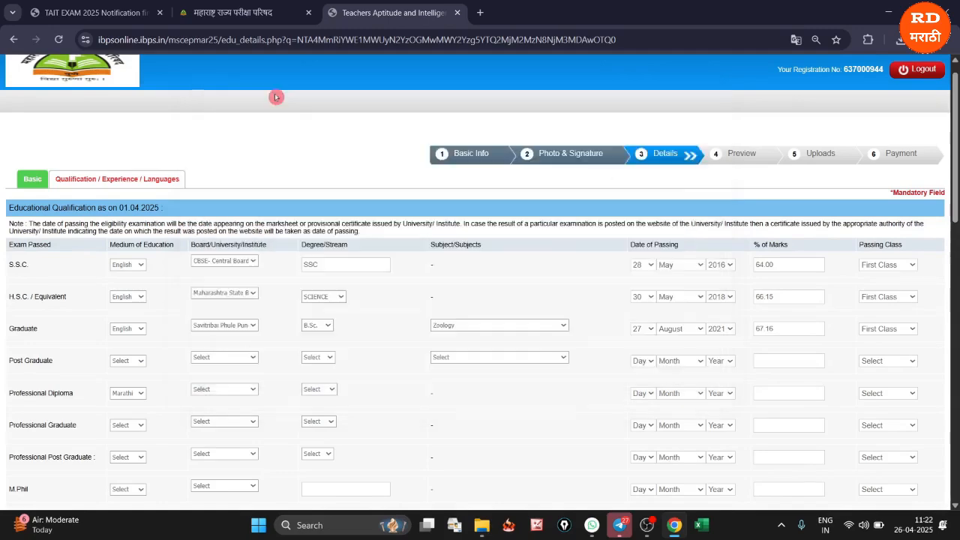
Choose D.Ed. as the degree in the Professional Diploma row
{"action": "left_click", "coordinate": [311, 391]}
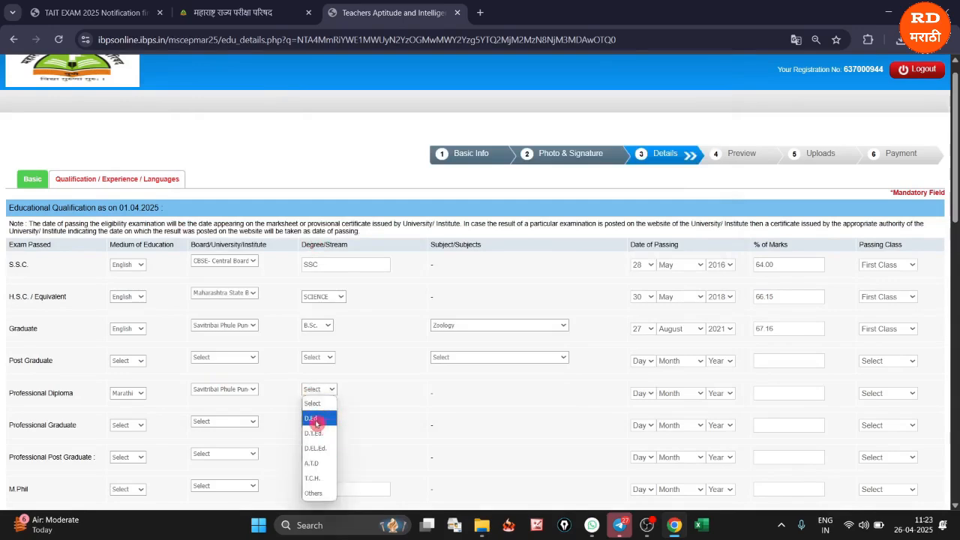
{"action": "left_click", "coordinate": [320, 424]}
{"action": "left_click", "coordinate": [320, 391]}
{"action": "left_click", "coordinate": [316, 420]}
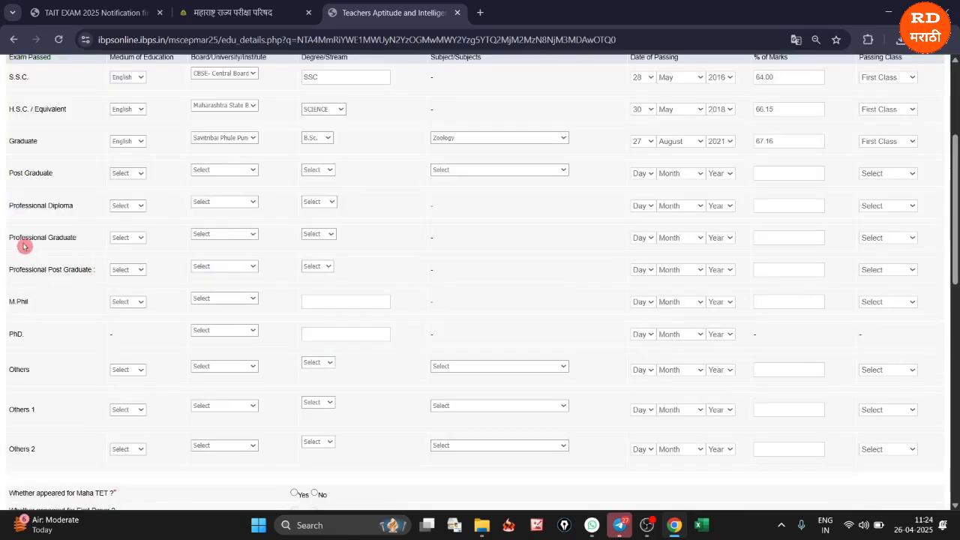
In the Professional Graduate row, choose Marathi as the medium, Savitribai Phule Pune University as the university and B.Ed as the degree
{"action": "left_click", "coordinate": [122, 239]}
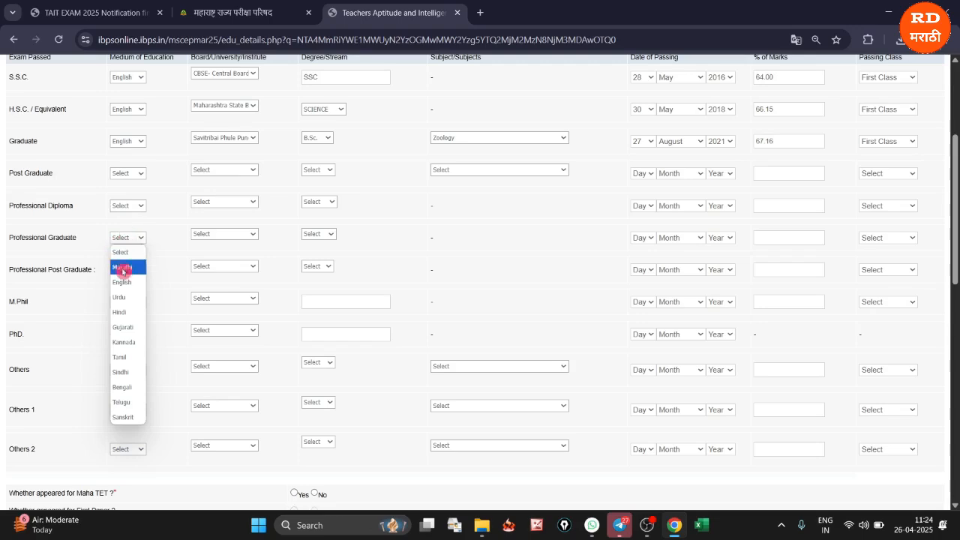
{"action": "left_click", "coordinate": [123, 268]}
{"action": "left_click", "coordinate": [212, 236]}
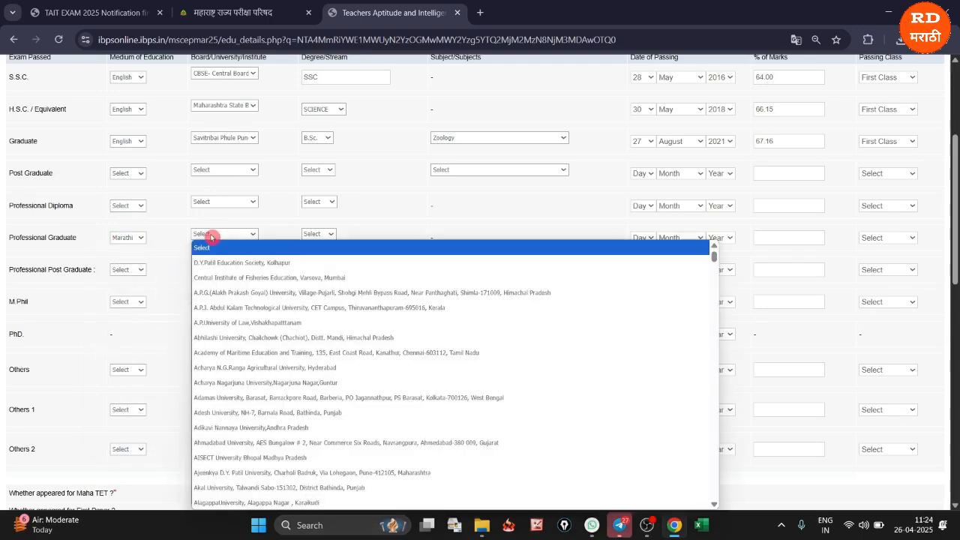
{"action": "key", "text": "s"}
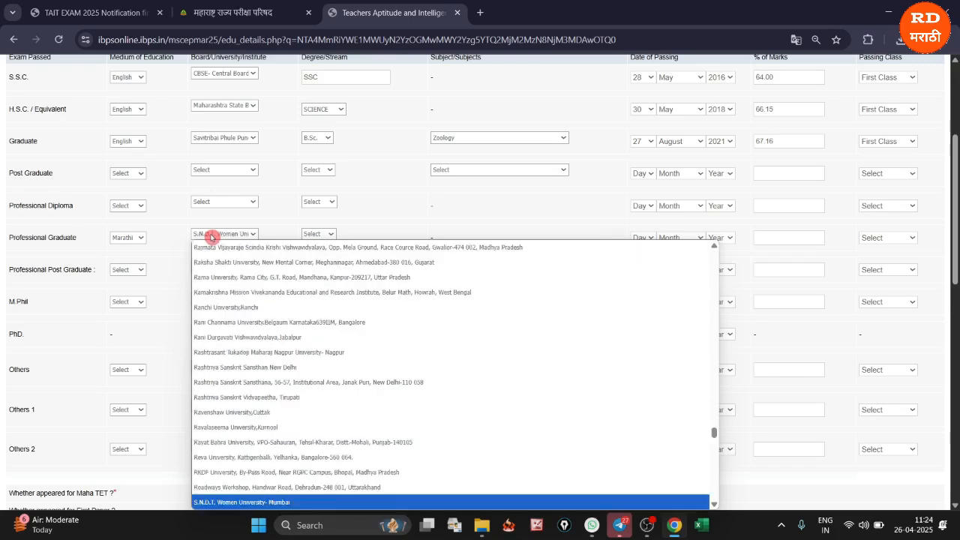
{"action": "scroll", "coordinate": [251, 414], "scroll_direction": "down", "scroll_amount": 5}
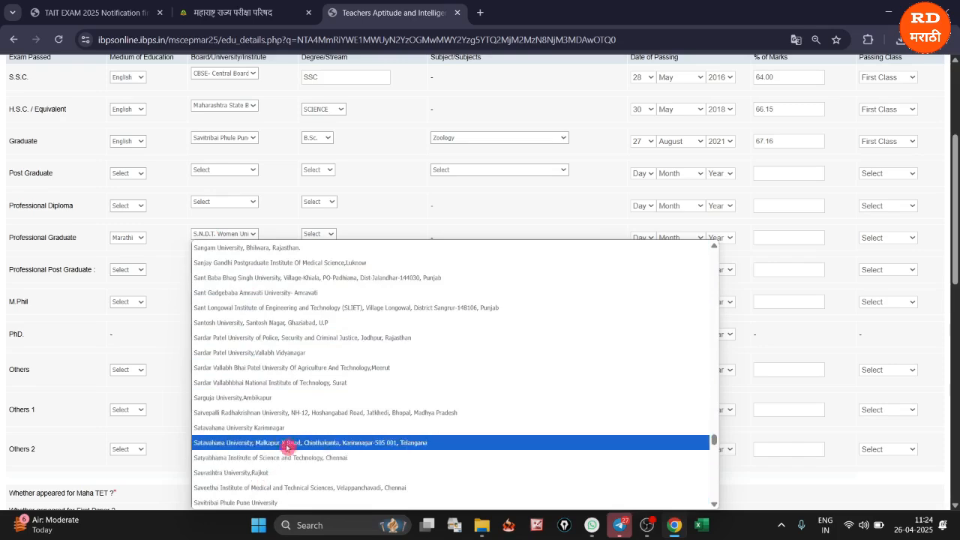
{"action": "left_click", "coordinate": [259, 502]}
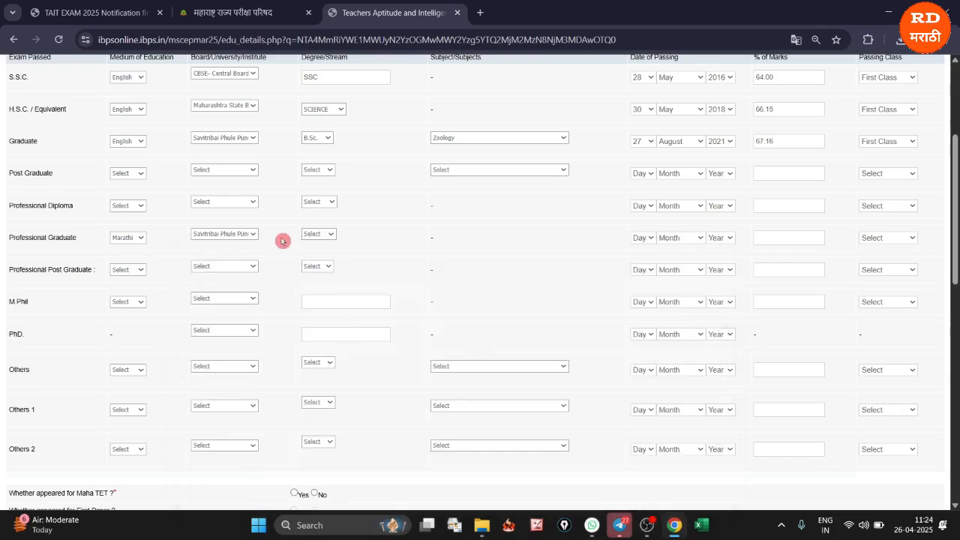
{"action": "left_click", "coordinate": [316, 237]}
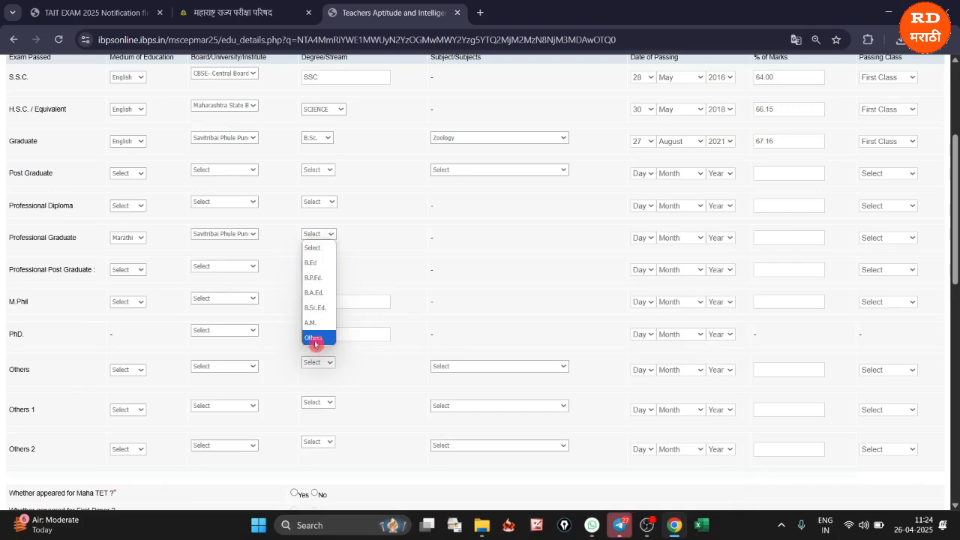
{"action": "left_click", "coordinate": [321, 264]}
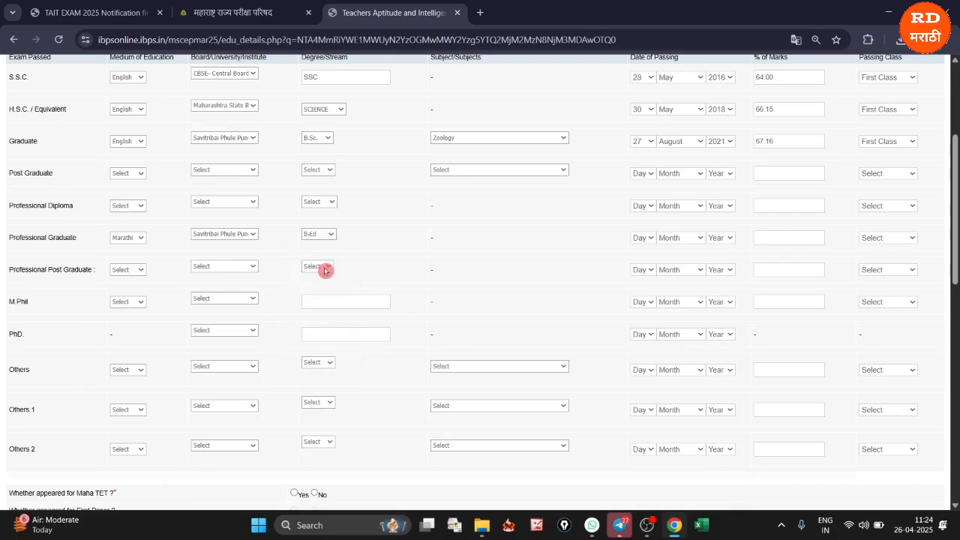
Complete the Professional Graduate row with passing date 21 July 2023, 72.90% marks and First Class
{"action": "left_click", "coordinate": [641, 238]}
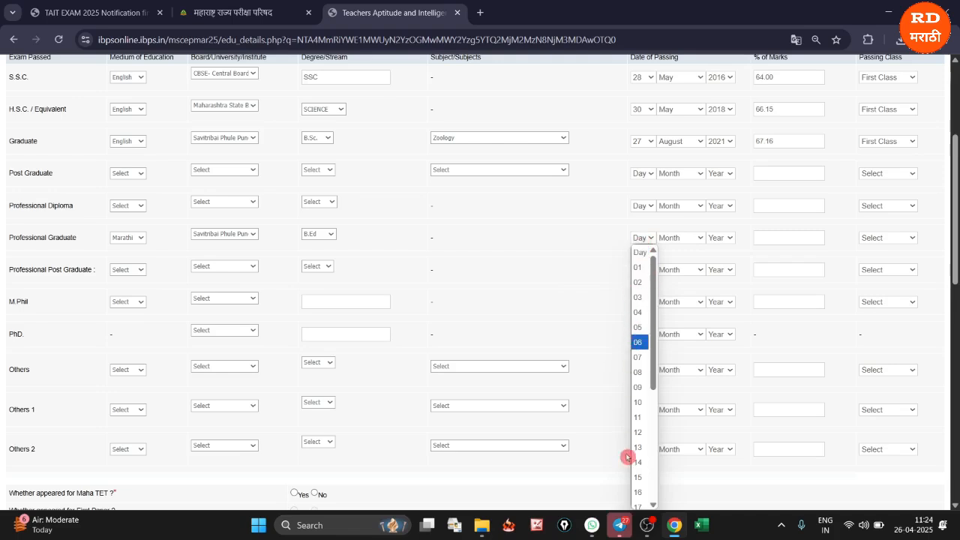
{"action": "scroll", "coordinate": [641, 450], "scroll_direction": "down", "scroll_amount": 3}
{"action": "left_click", "coordinate": [643, 354]}
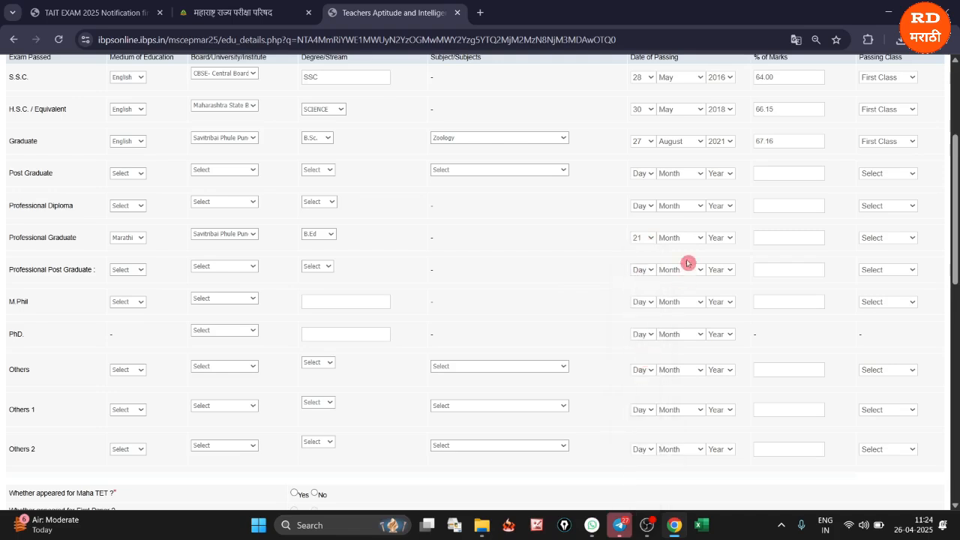
{"action": "left_click", "coordinate": [696, 239]}
{"action": "left_click", "coordinate": [678, 354]}
{"action": "left_click", "coordinate": [720, 238]}
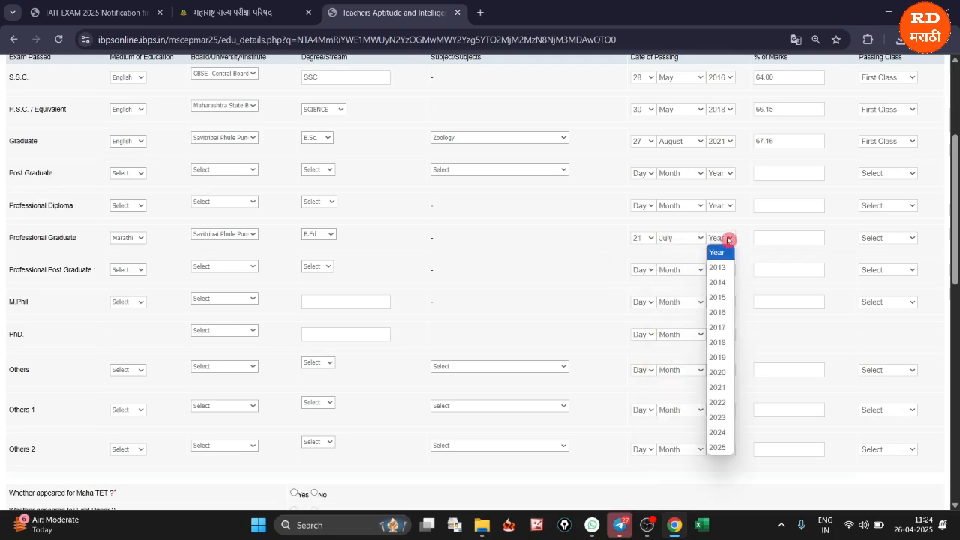
{"action": "left_click", "coordinate": [719, 419]}
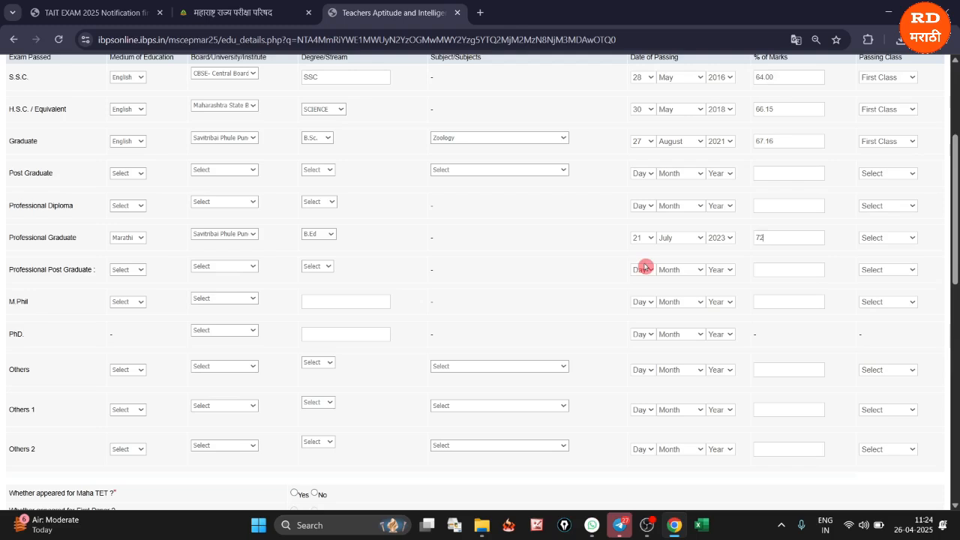
{"action": "left_click", "coordinate": [878, 237]}
{"action": "left_click", "coordinate": [876, 266]}
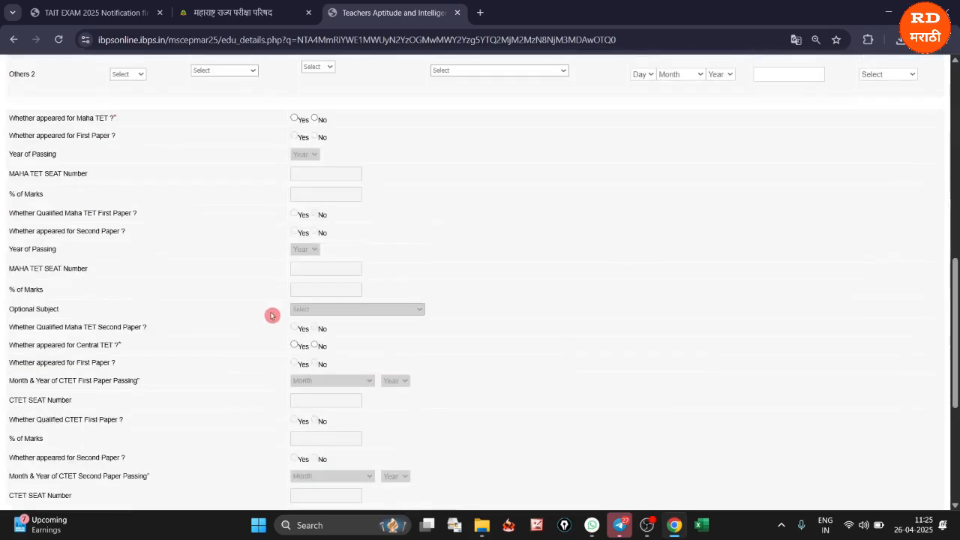
Mark the Maha TET first paper as appeared and qualified, and open the second paper's optional subject choices
{"action": "scroll", "coordinate": [664, 338], "scroll_direction": "up", "scroll_amount": 4}
{"action": "scroll", "coordinate": [602, 394], "scroll_direction": "down", "scroll_amount": 4}
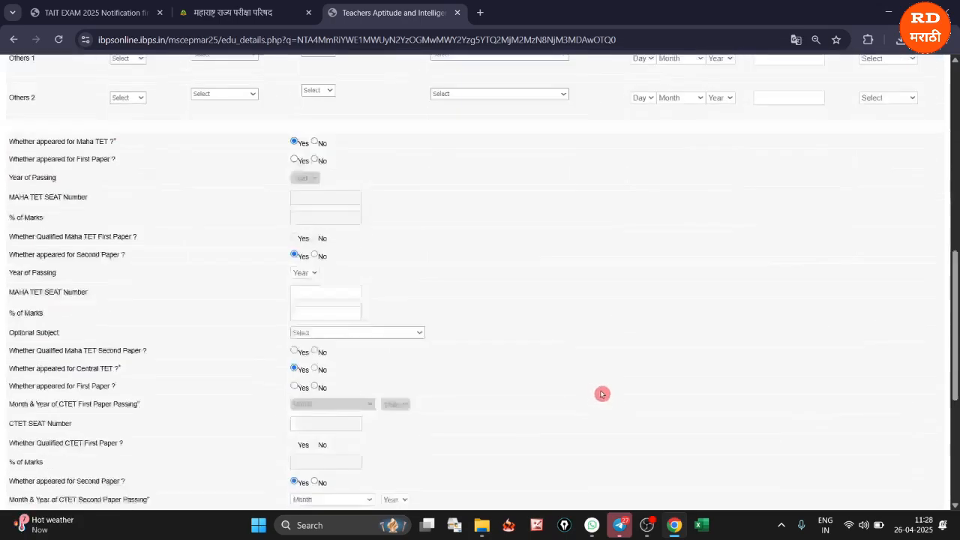
{"action": "scroll", "coordinate": [602, 394], "scroll_direction": "down", "scroll_amount": 1}
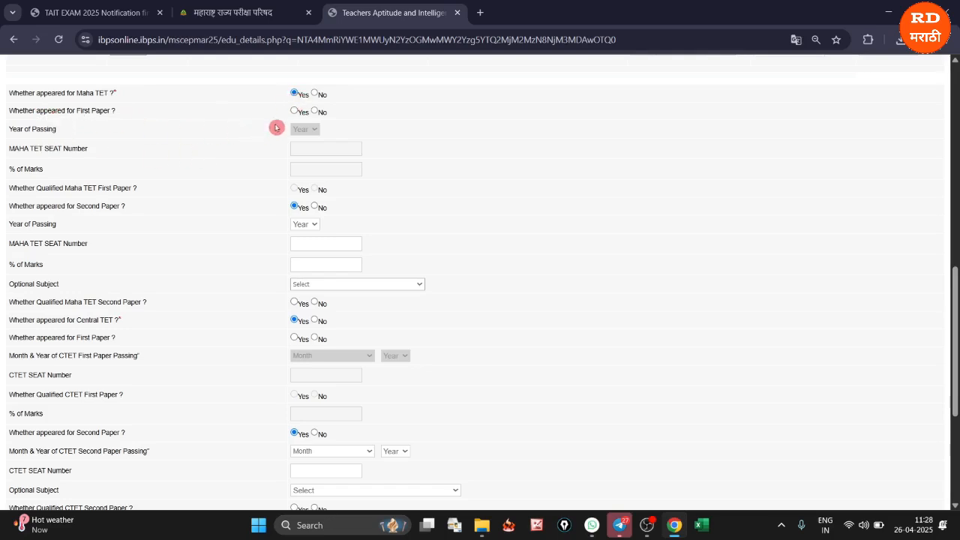
{"action": "left_click", "coordinate": [294, 111]}
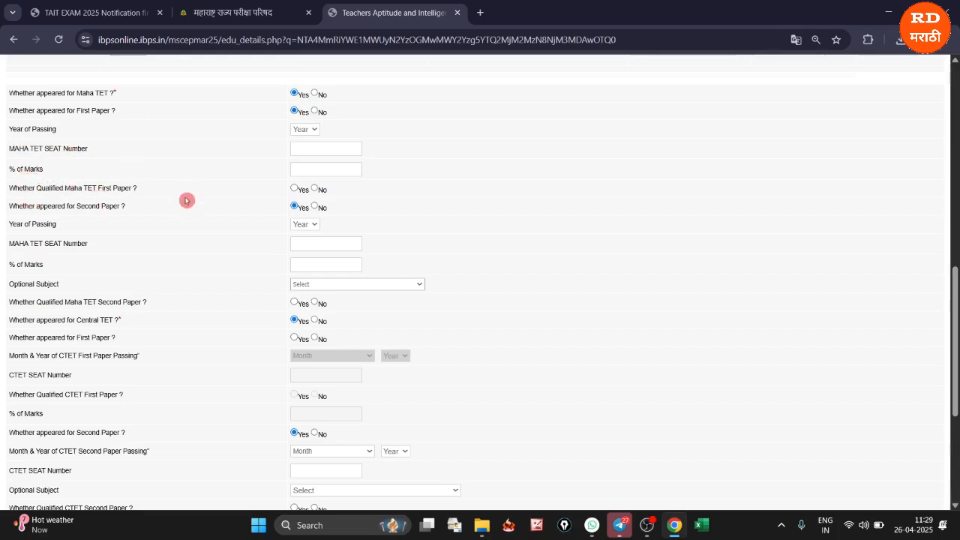
{"action": "left_click", "coordinate": [295, 190]}
{"action": "left_click", "coordinate": [316, 289]}
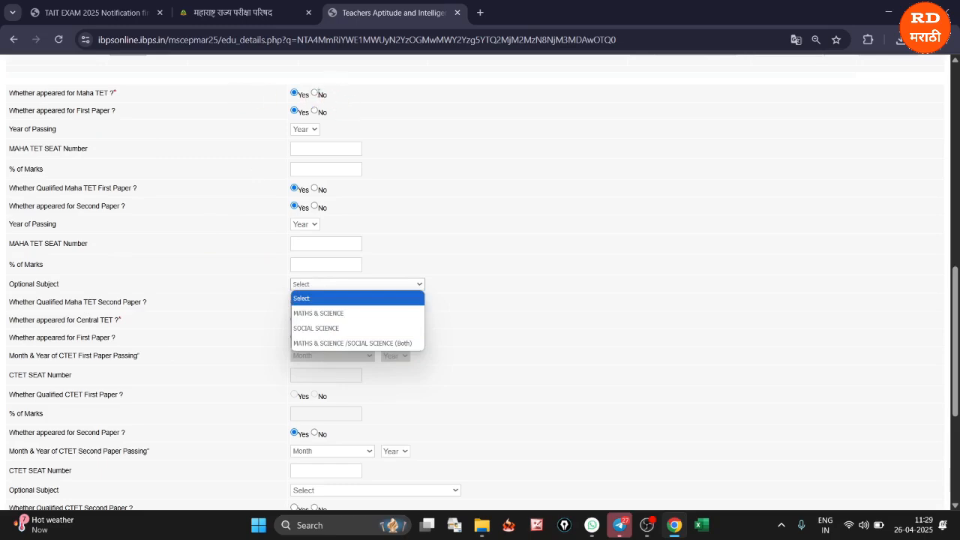
Answer No to having appeared for Maha TET, and mark the CTET first paper as appeared with passing date March 2023
{"action": "left_click", "coordinate": [316, 95]}
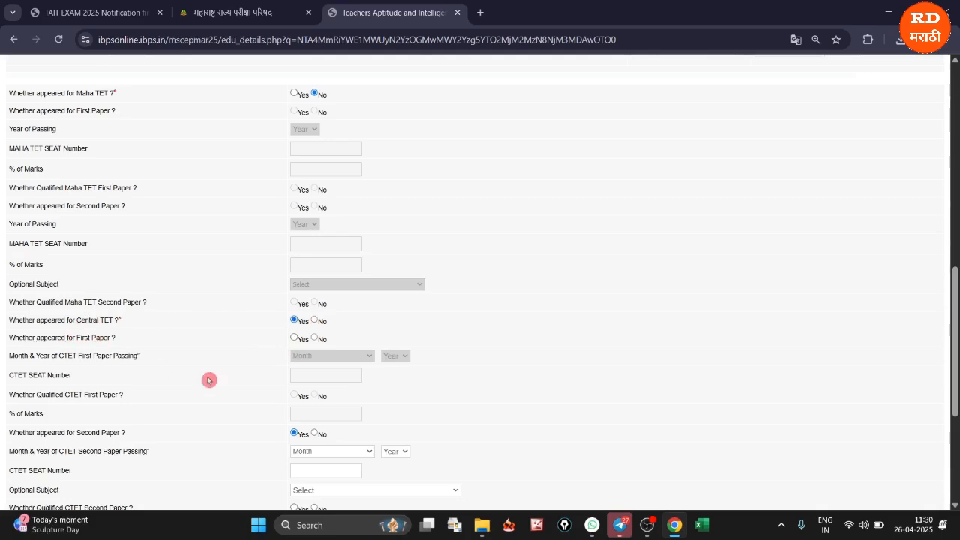
{"action": "left_click", "coordinate": [294, 339]}
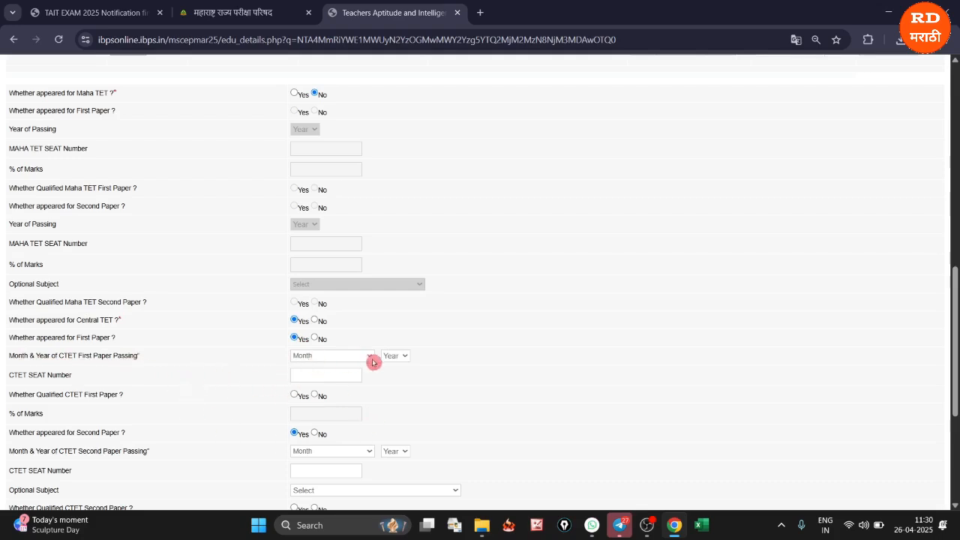
{"action": "left_click", "coordinate": [346, 357]}
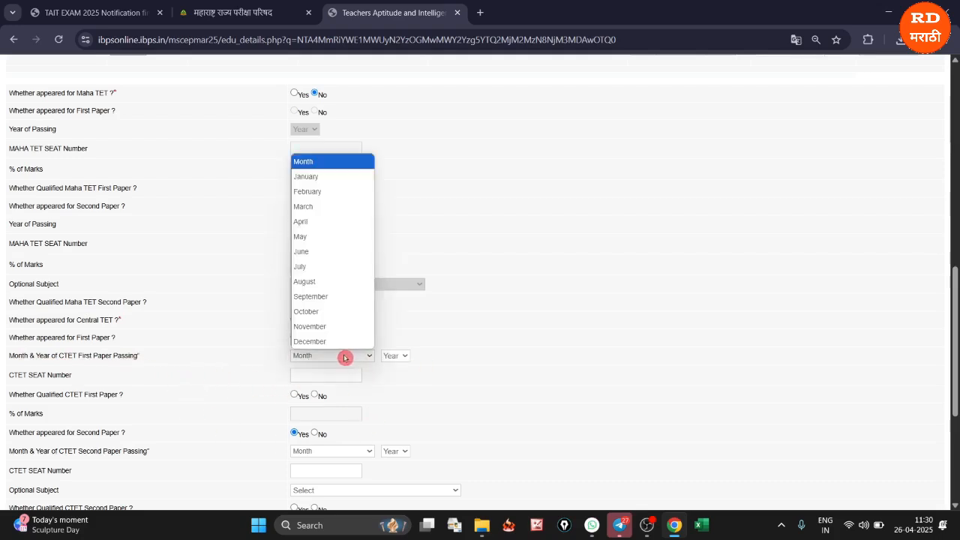
{"action": "left_click", "coordinate": [317, 208]}
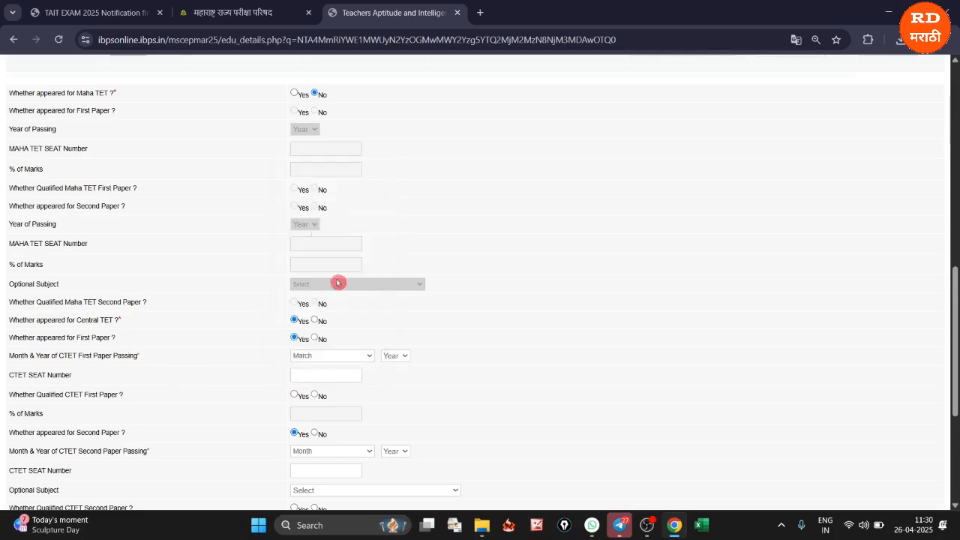
{"action": "left_click", "coordinate": [392, 357]}
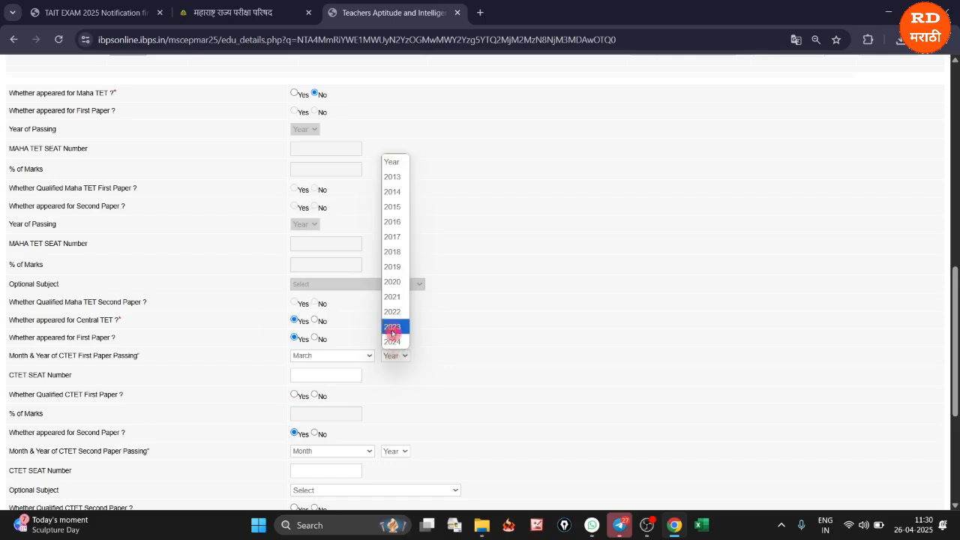
{"action": "left_click", "coordinate": [393, 332]}
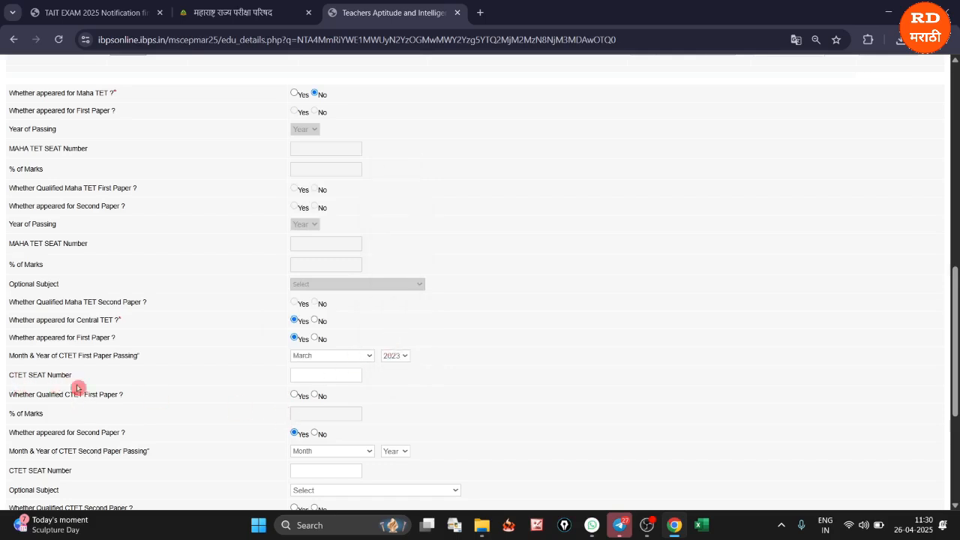
Enter the CTET first paper seat number, mark that paper as qualified and set its marks to 69.33%
{"action": "left_click", "coordinate": [304, 379]}
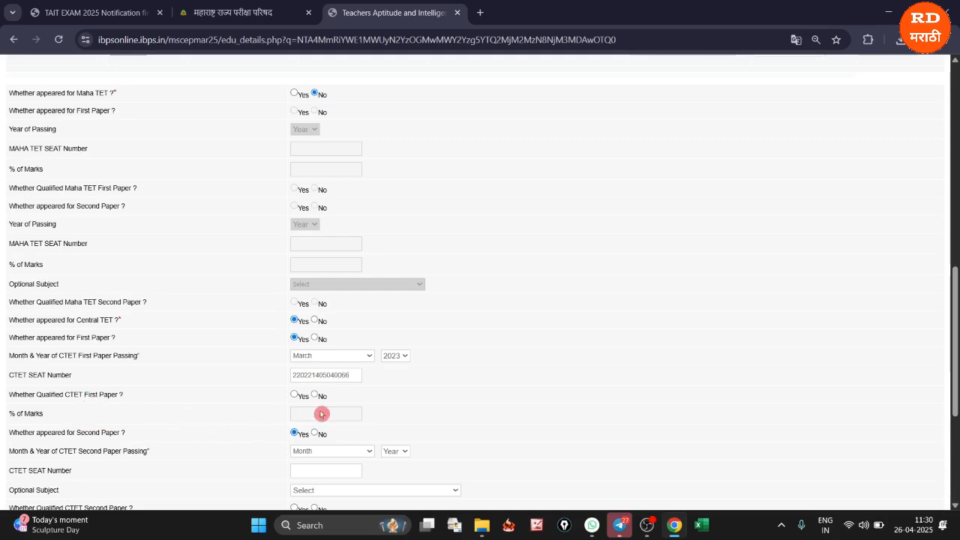
{"action": "left_click", "coordinate": [294, 397]}
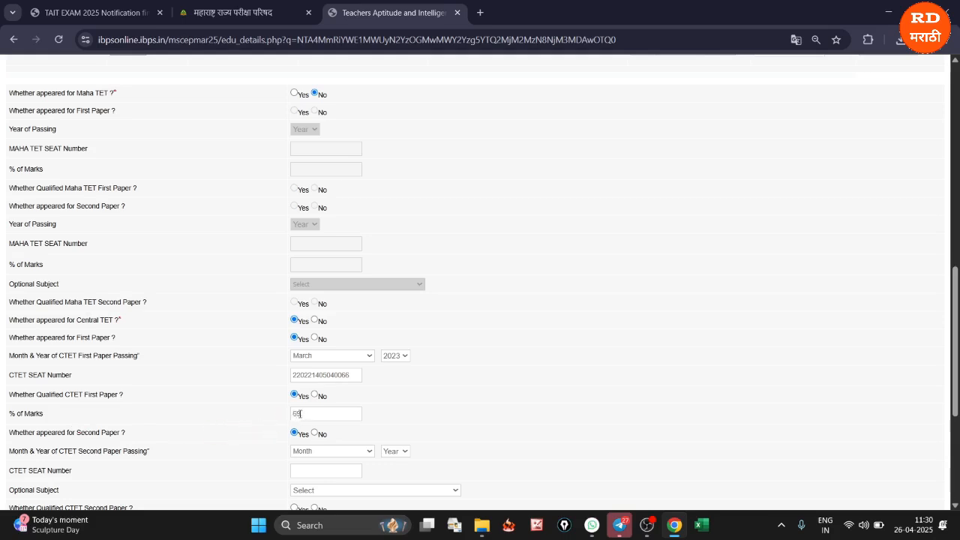
{"action": "left_click", "coordinate": [296, 413]}
{"action": "type", "text": "69.33"}
Answer Yes to having appeared for the CTET second paper and set its passing date to March 2023
{"action": "scroll", "coordinate": [271, 409], "scroll_direction": "down", "scroll_amount": 3}
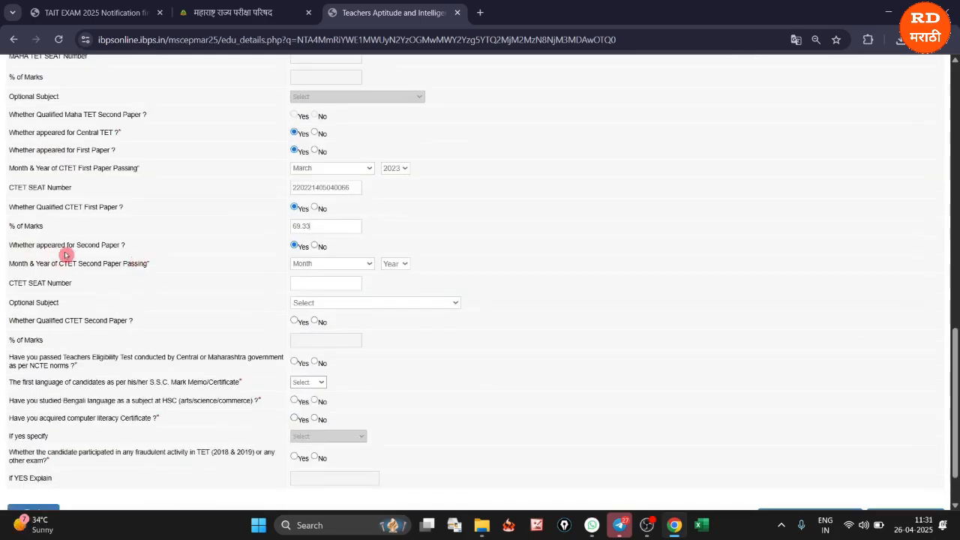
{"action": "left_click", "coordinate": [314, 246]}
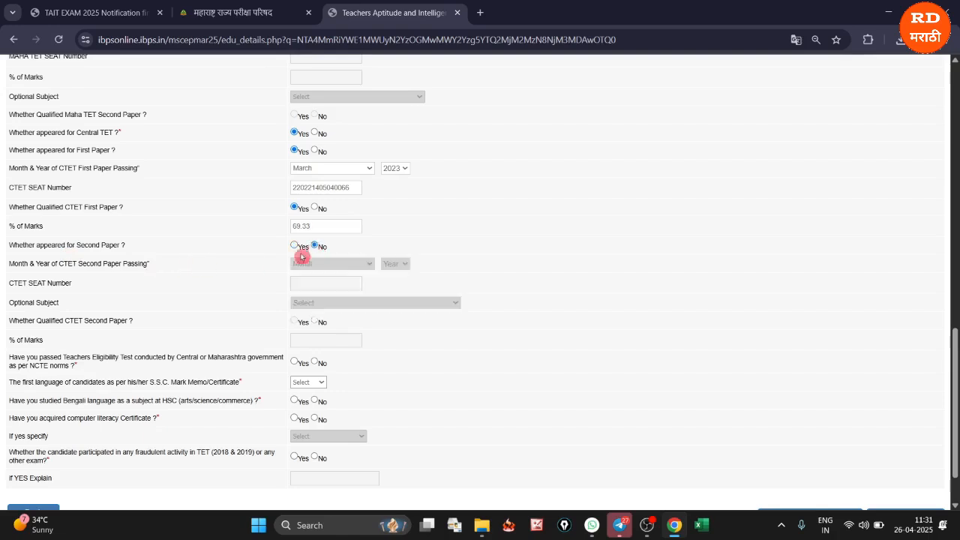
{"action": "left_click", "coordinate": [295, 245]}
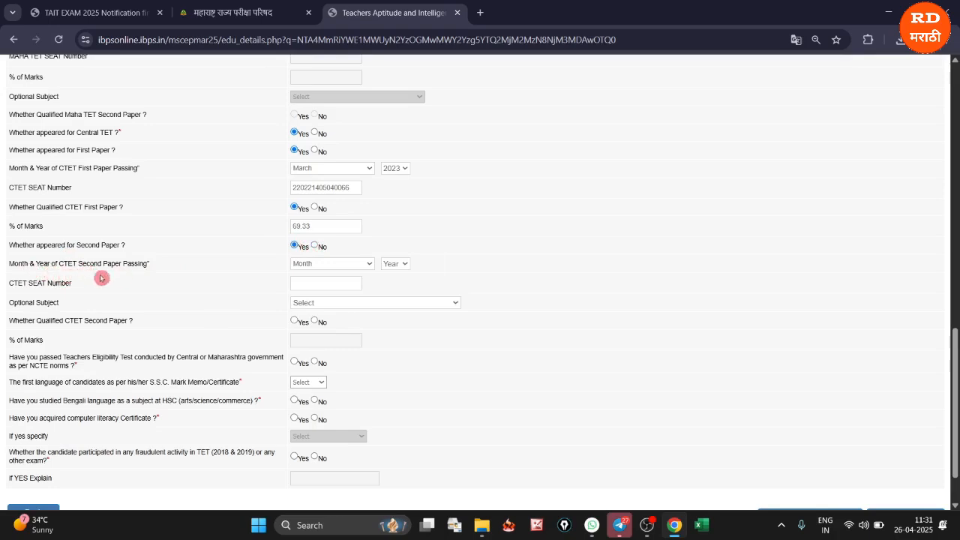
{"action": "left_click", "coordinate": [309, 264]}
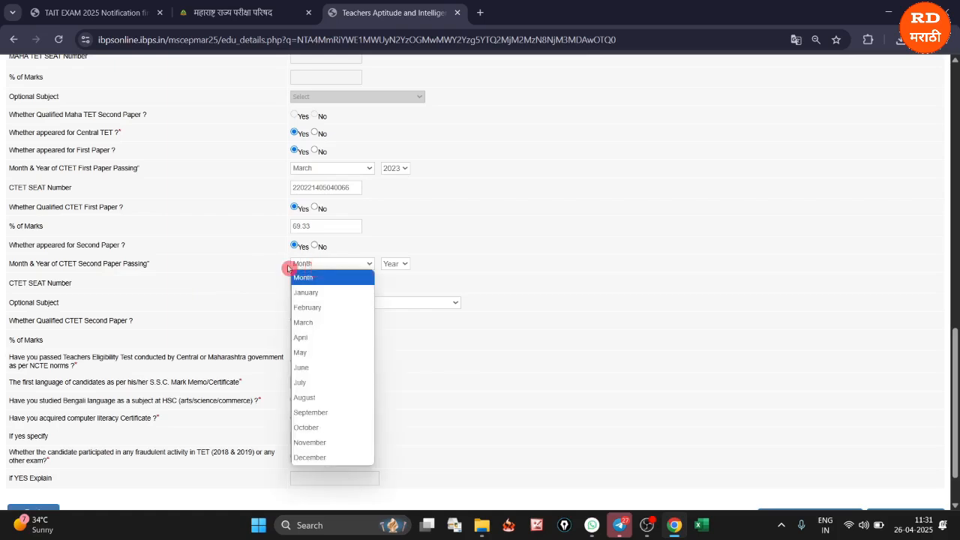
{"action": "left_click", "coordinate": [315, 322]}
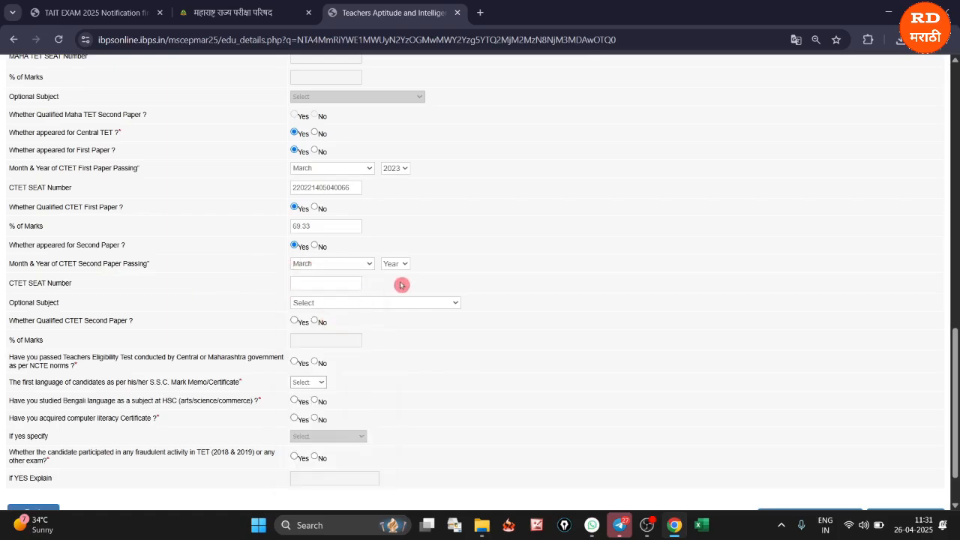
{"action": "left_click", "coordinate": [402, 266]}
{"action": "left_click", "coordinate": [395, 442]}
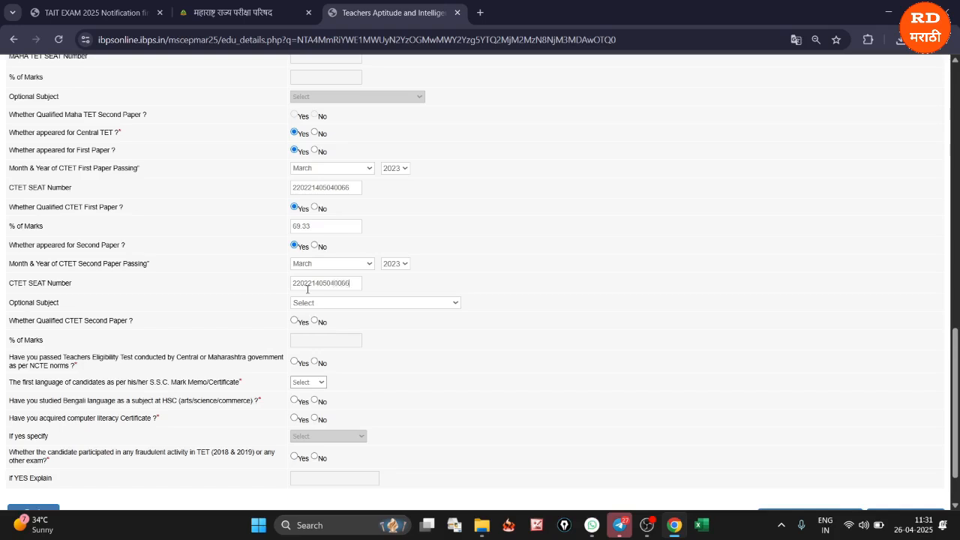
Enter the CTET second paper seat number, choose MATHS & SCIENCE as optional subject, mark it qualified and enter 65.33% marks
{"action": "left_click", "coordinate": [304, 289]}
{"action": "left_click", "coordinate": [317, 305]}
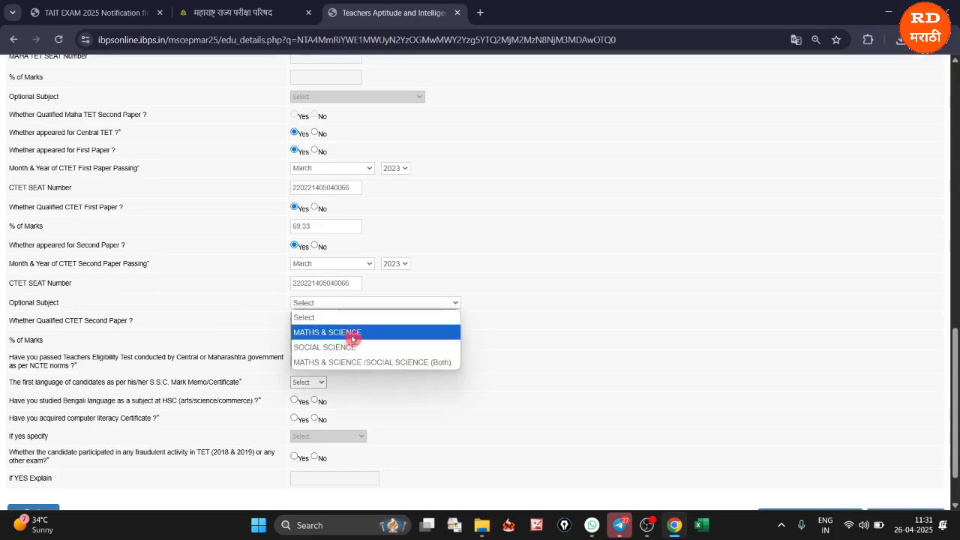
{"action": "left_click", "coordinate": [344, 336]}
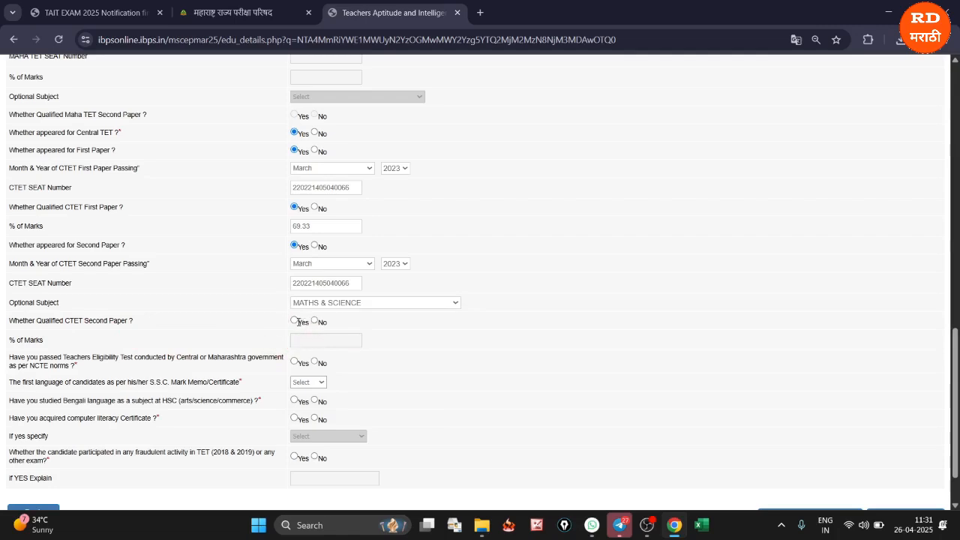
{"action": "left_click", "coordinate": [295, 321]}
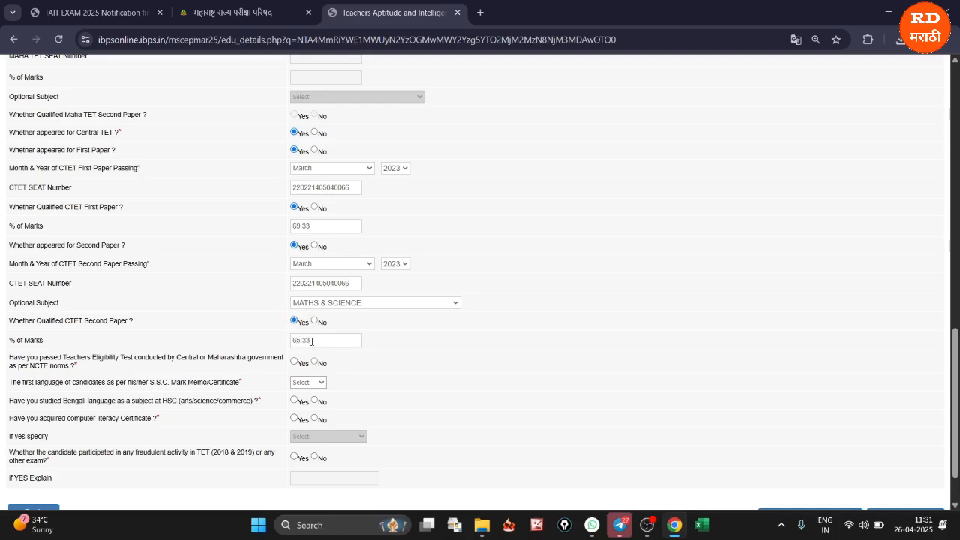
Answer Yes to having passed the Teachers Eligibility Test, set the S.S.C. first language to Marathi, and answer No to studying Bengali at HSC
{"action": "scroll", "coordinate": [275, 343], "scroll_direction": "down", "scroll_amount": 2}
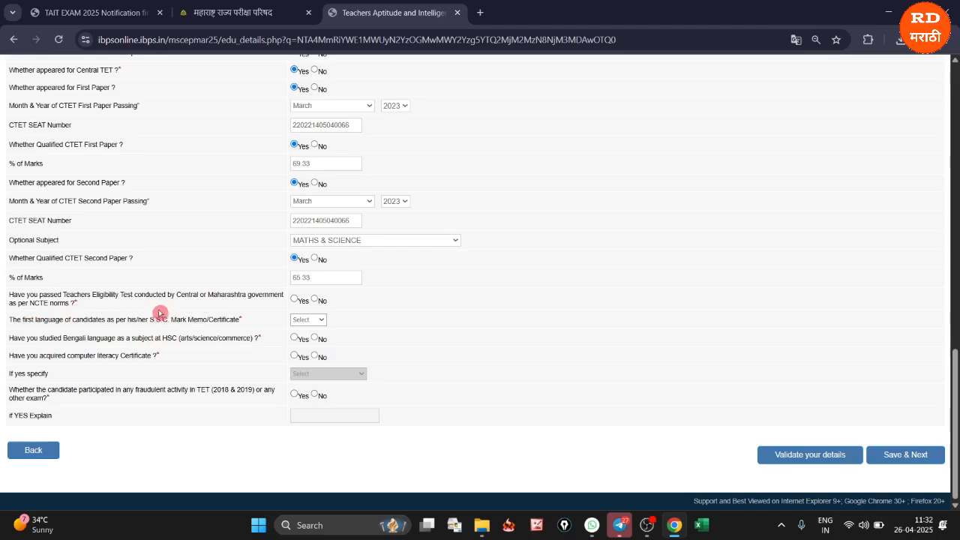
{"action": "left_click", "coordinate": [294, 300]}
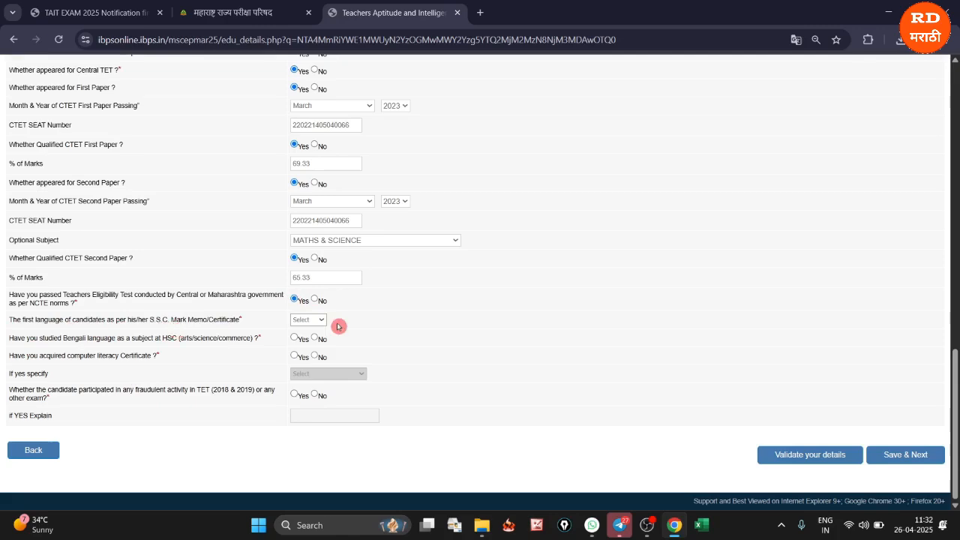
{"action": "left_click", "coordinate": [320, 319]}
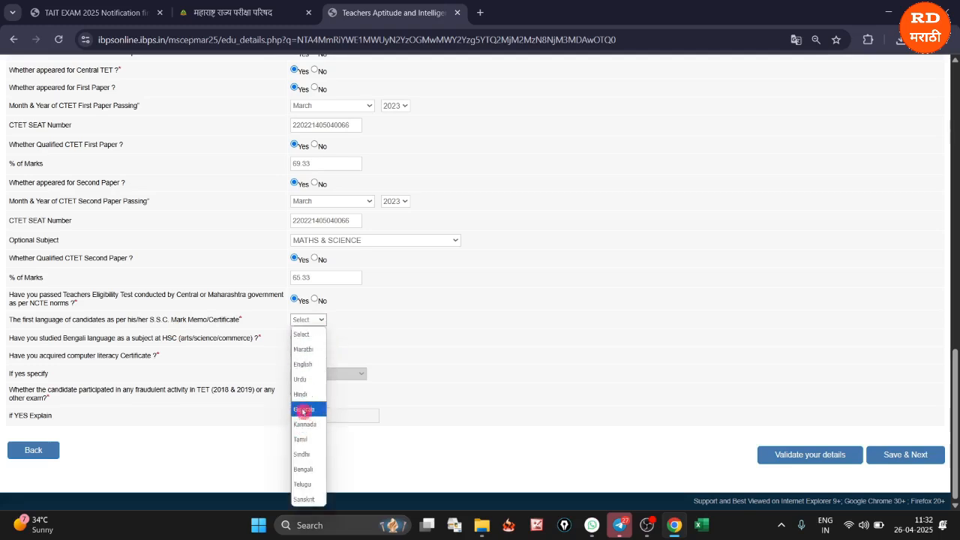
{"action": "left_click", "coordinate": [303, 349]}
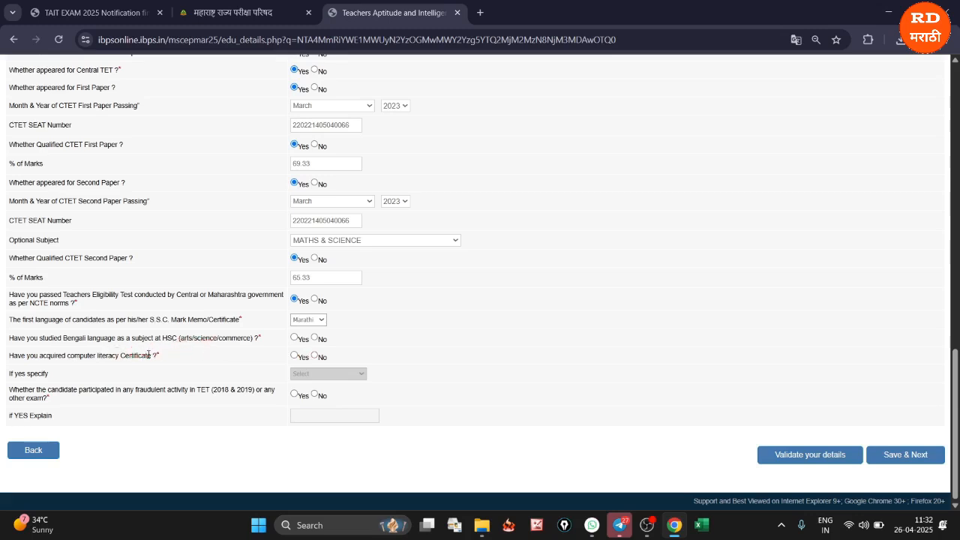
{"action": "left_click", "coordinate": [316, 338]}
Answer Yes to the computer literacy certificate, specify MSCIT, and answer No to participation in fraudulent exam activity
{"action": "left_click", "coordinate": [293, 358]}
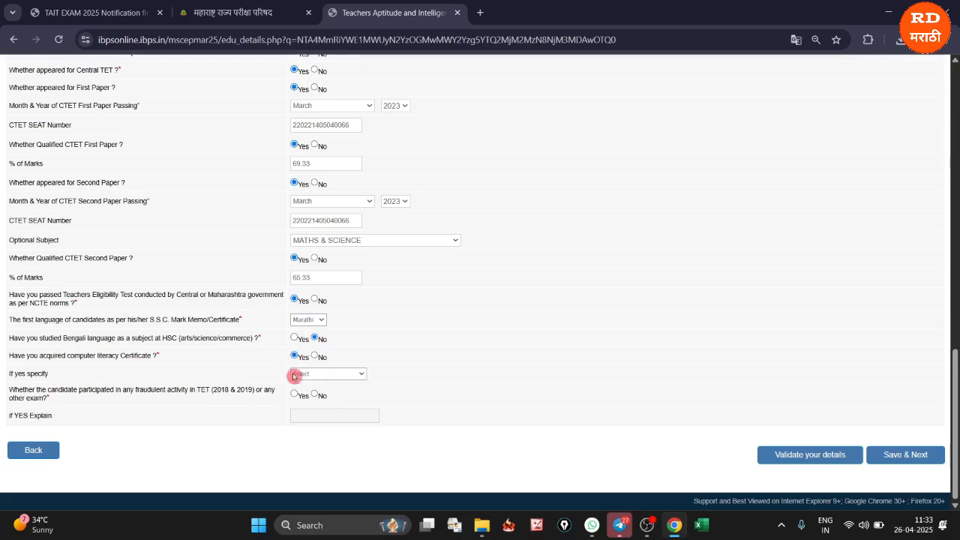
{"action": "left_click", "coordinate": [305, 374]}
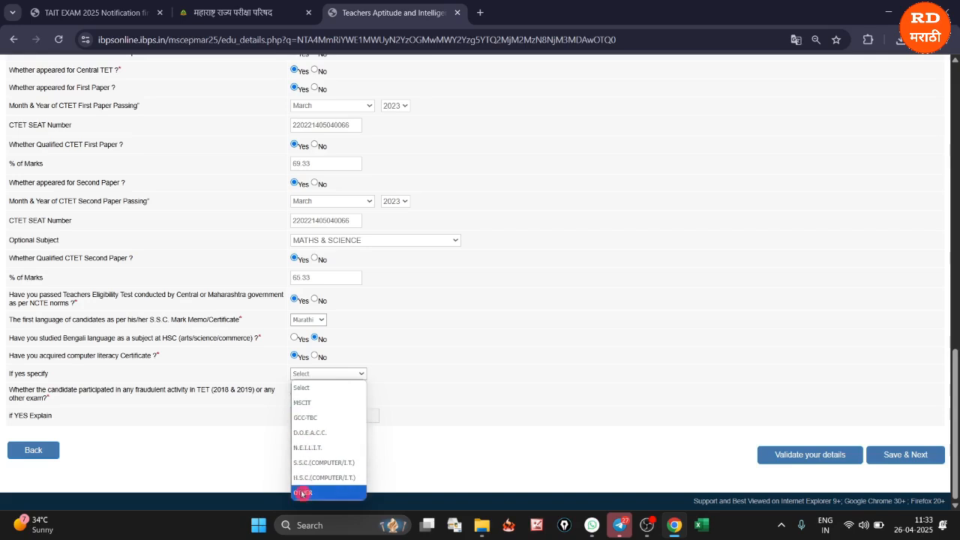
{"action": "left_click", "coordinate": [320, 405]}
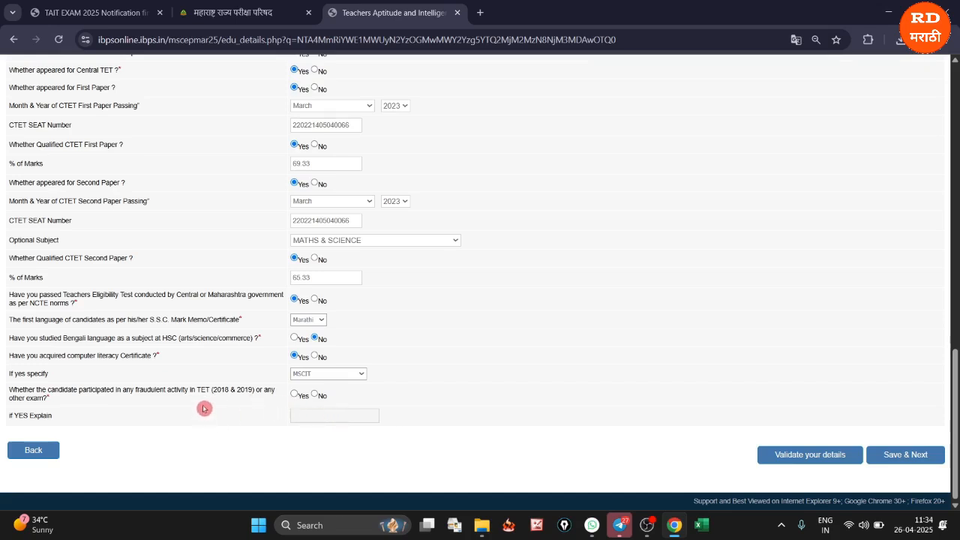
{"action": "left_click", "coordinate": [315, 395]}
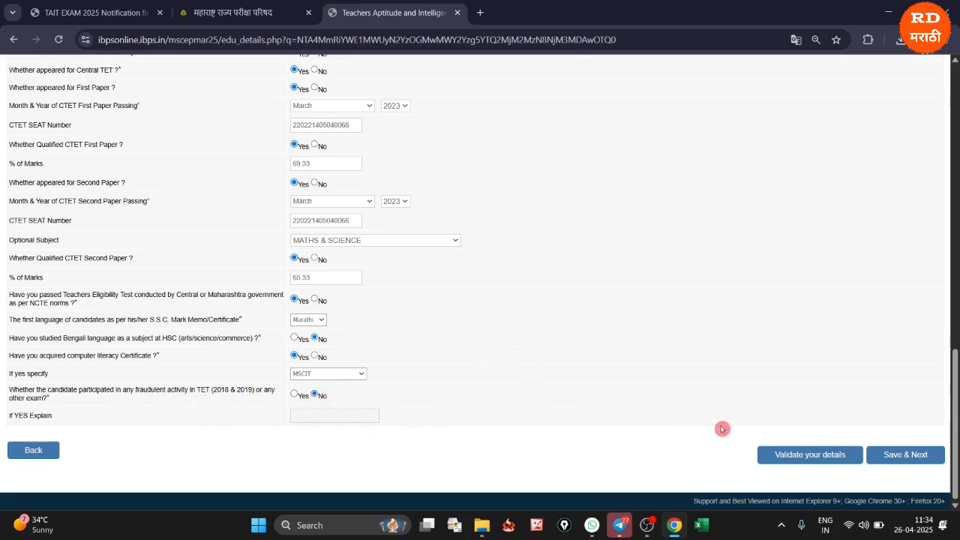
Validate the educational details, dismiss the verification message, and save them to proceed to the preview
{"action": "left_click", "coordinate": [796, 455]}
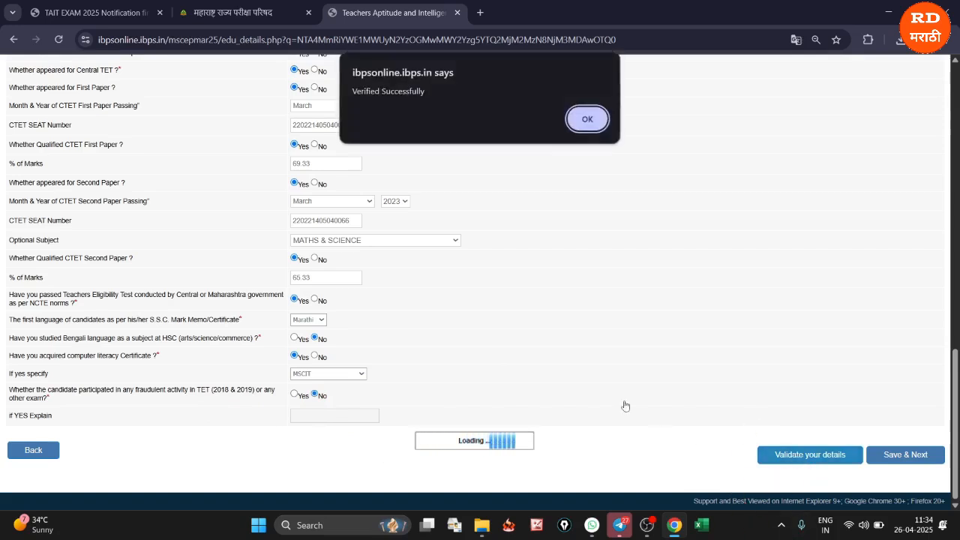
{"action": "left_click", "coordinate": [436, 101]}
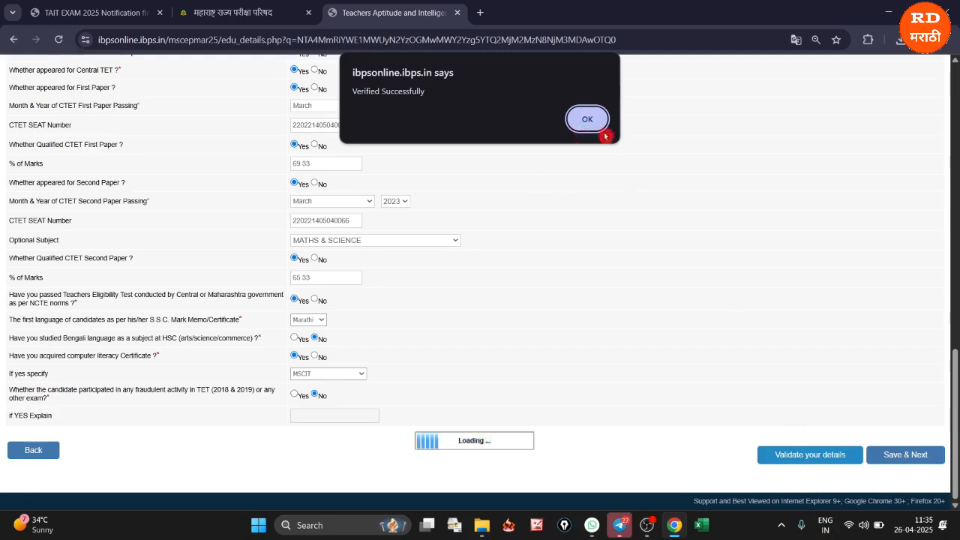
{"action": "left_click", "coordinate": [582, 117]}
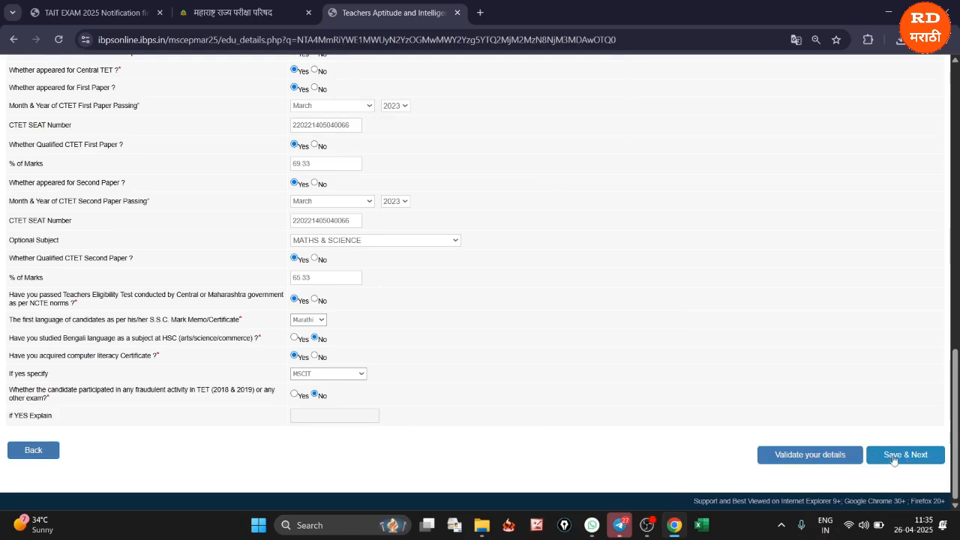
{"action": "left_click", "coordinate": [886, 455]}
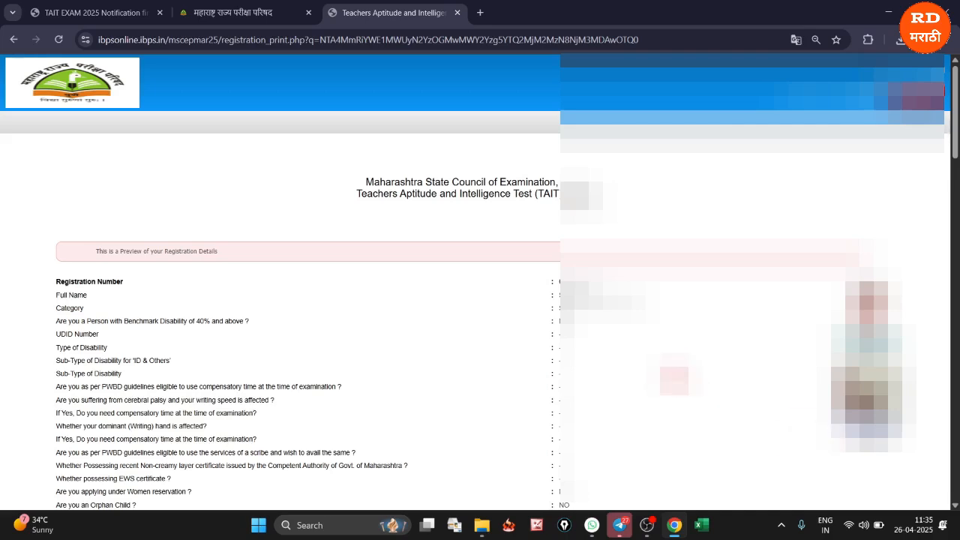
Tick all three declaration statements below the registration preview and complete the registration
{"action": "scroll", "coordinate": [300, 285], "scroll_direction": "down", "scroll_amount": 5}
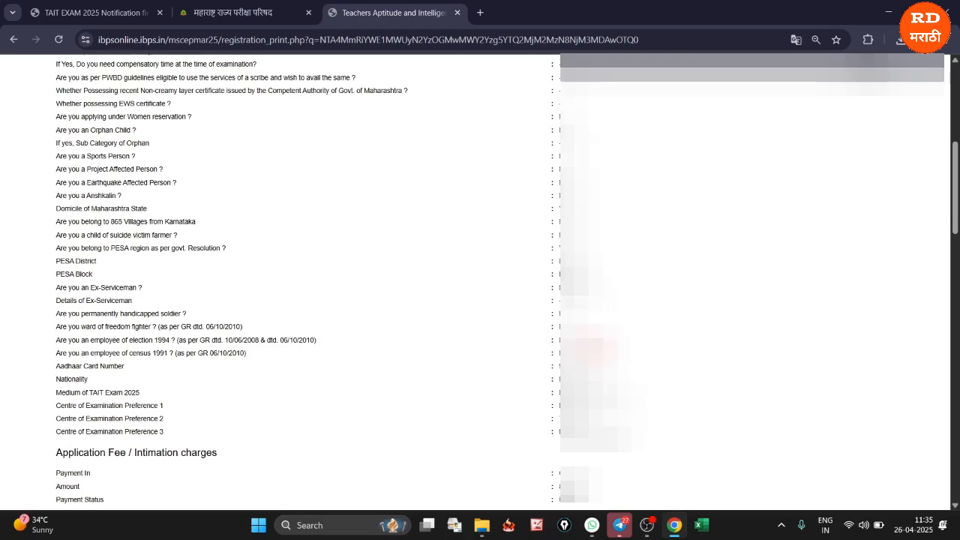
{"action": "scroll", "coordinate": [480, 285], "scroll_direction": "down", "scroll_amount": 7}
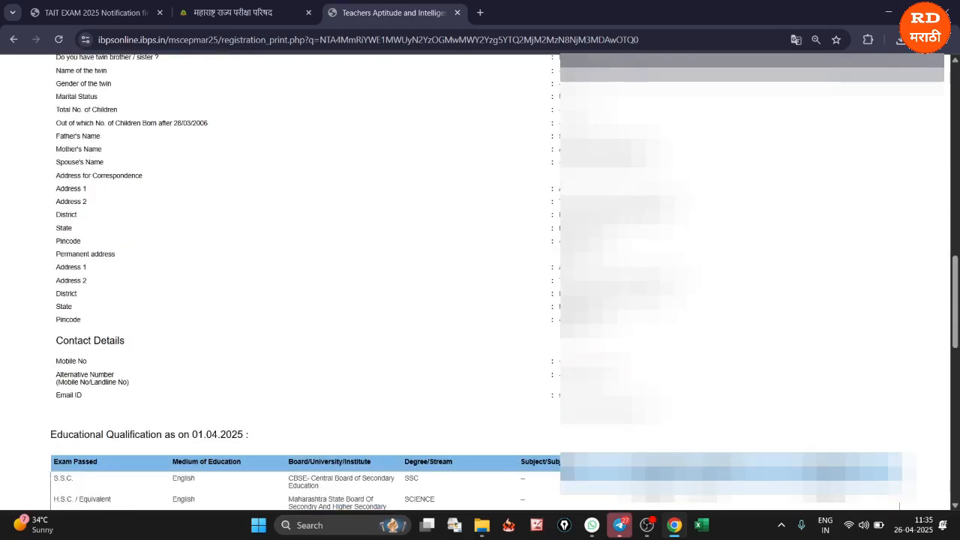
{"action": "scroll", "coordinate": [480, 285], "scroll_direction": "down", "scroll_amount": 2}
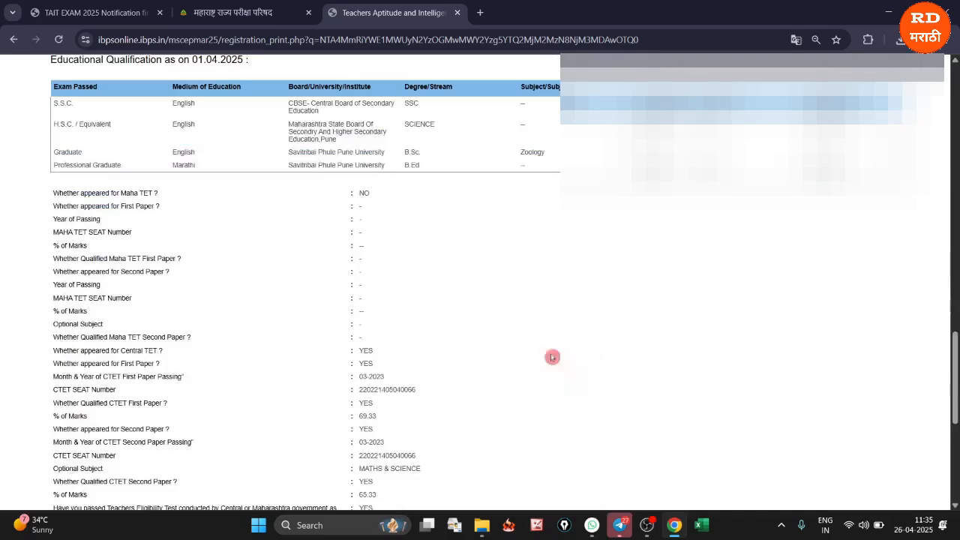
{"action": "scroll", "coordinate": [420, 338], "scroll_direction": "down", "scroll_amount": 10}
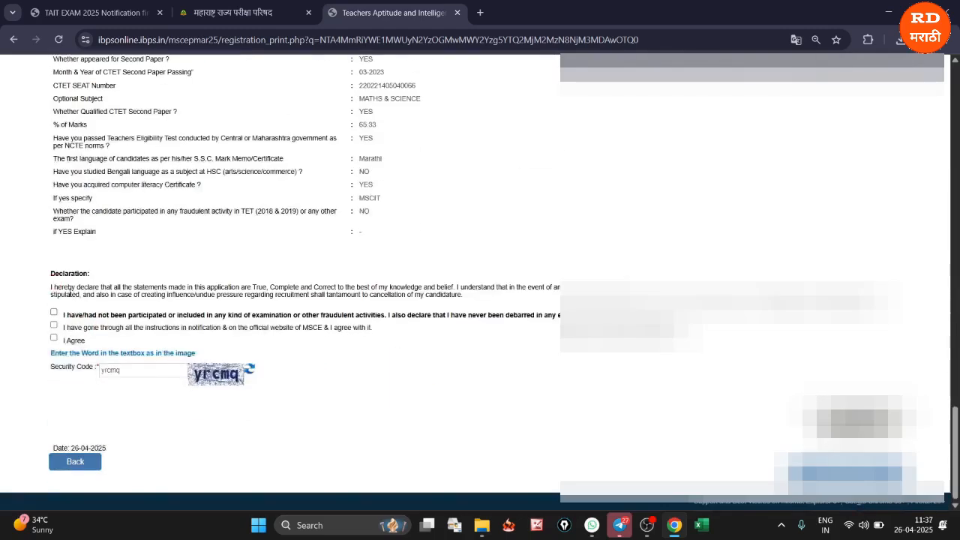
{"action": "left_click", "coordinate": [53, 313]}
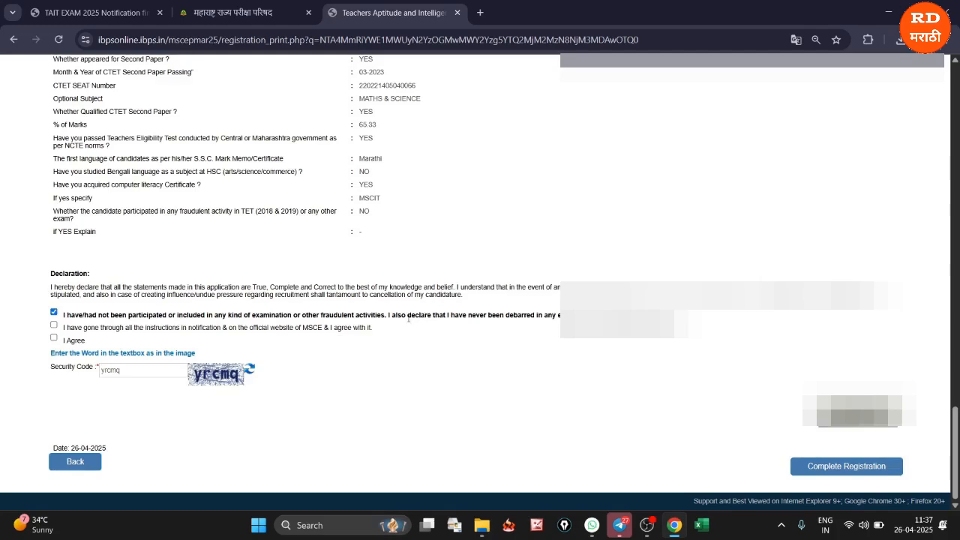
{"action": "left_click_drag", "start_coordinate": [408, 319], "coordinate": [694, 330]}
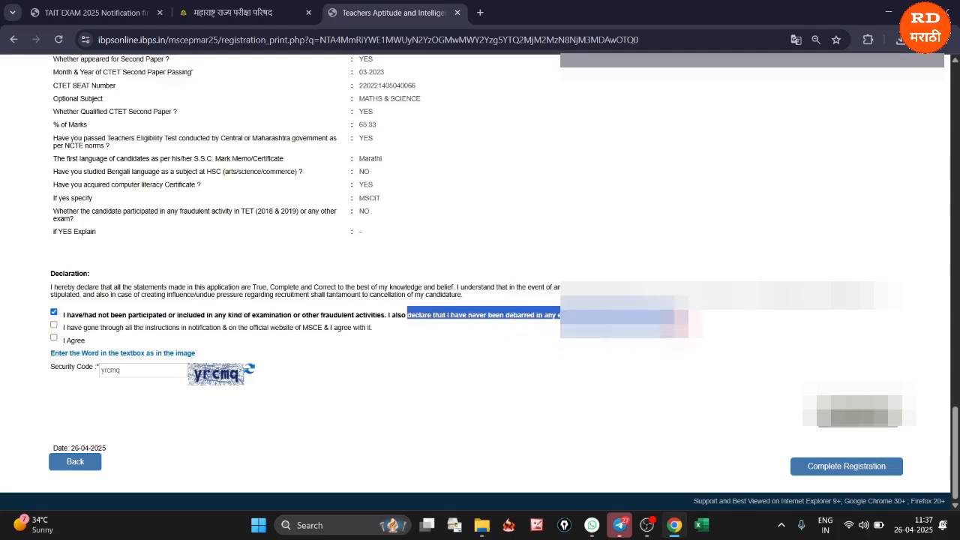
{"action": "left_click", "coordinate": [48, 319]}
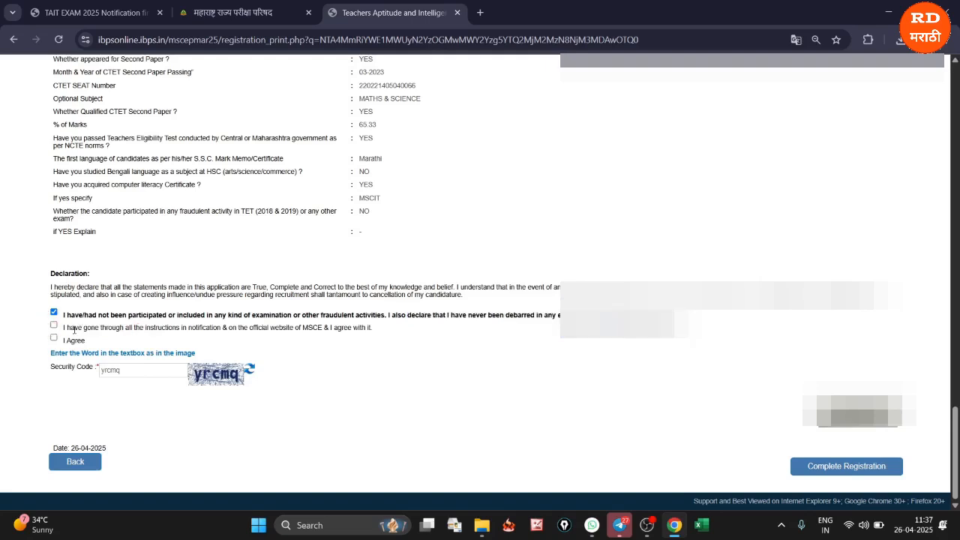
{"action": "left_click", "coordinate": [54, 328]}
{"action": "left_click", "coordinate": [54, 327]}
{"action": "left_click_drag", "start_coordinate": [125, 370], "coordinate": [97, 370]}
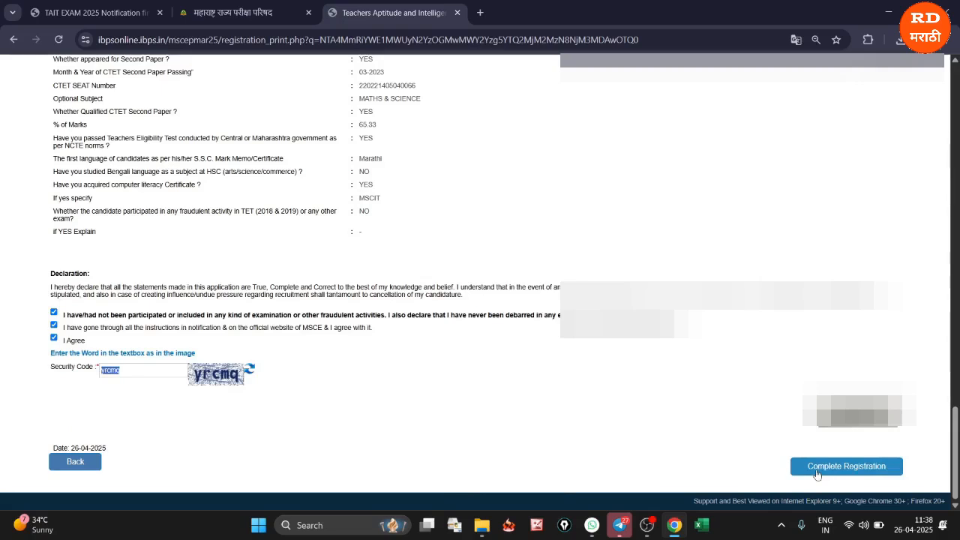
{"action": "left_click", "coordinate": [816, 471]}
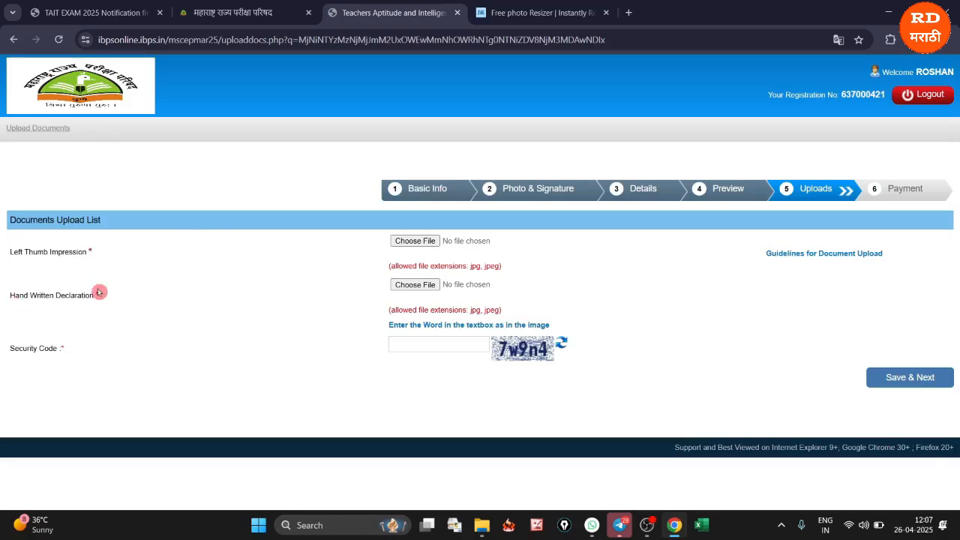
Switch to the TAIT notification PDF and examine the left thumb impression's paper, ink, pixel dimension and file size requirements
{"action": "left_click", "coordinate": [80, 14]}
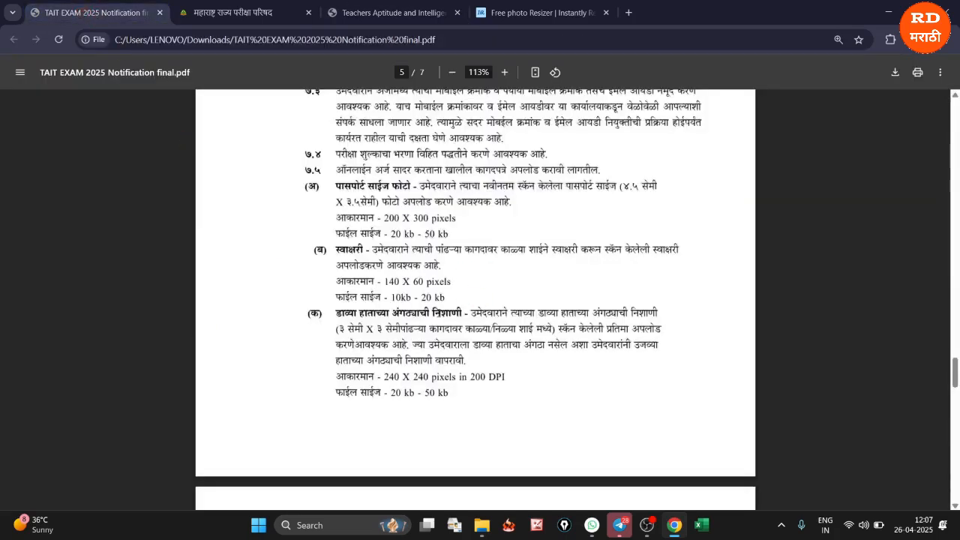
{"action": "scroll", "coordinate": [429, 330], "scroll_direction": "up", "scroll_amount": 2}
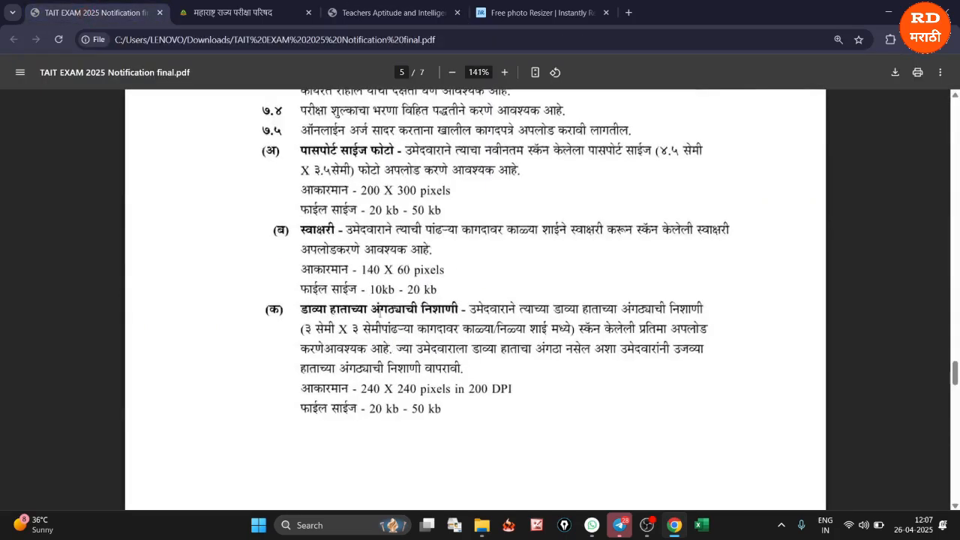
{"action": "left_click_drag", "start_coordinate": [339, 316], "coordinate": [448, 316]}
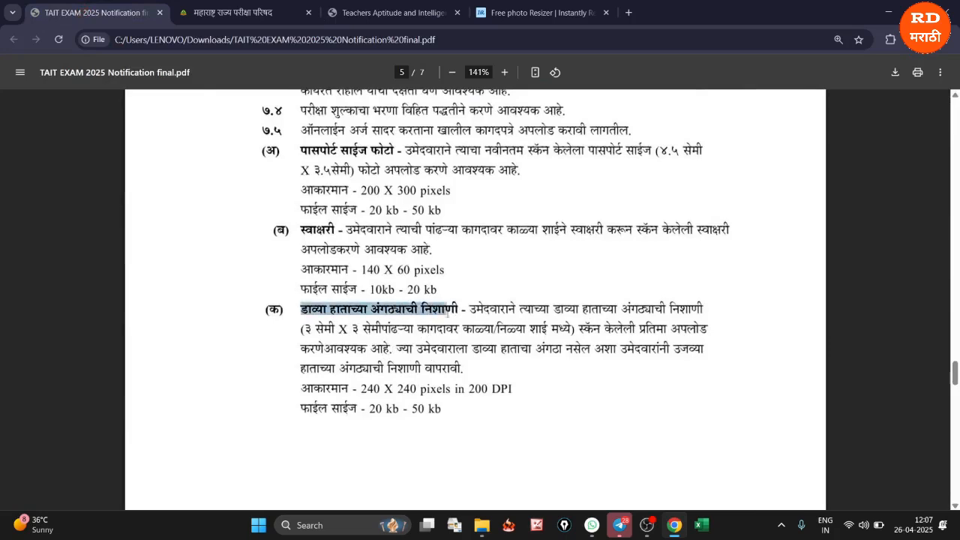
{"action": "left_click_drag", "start_coordinate": [303, 389], "coordinate": [444, 384]}
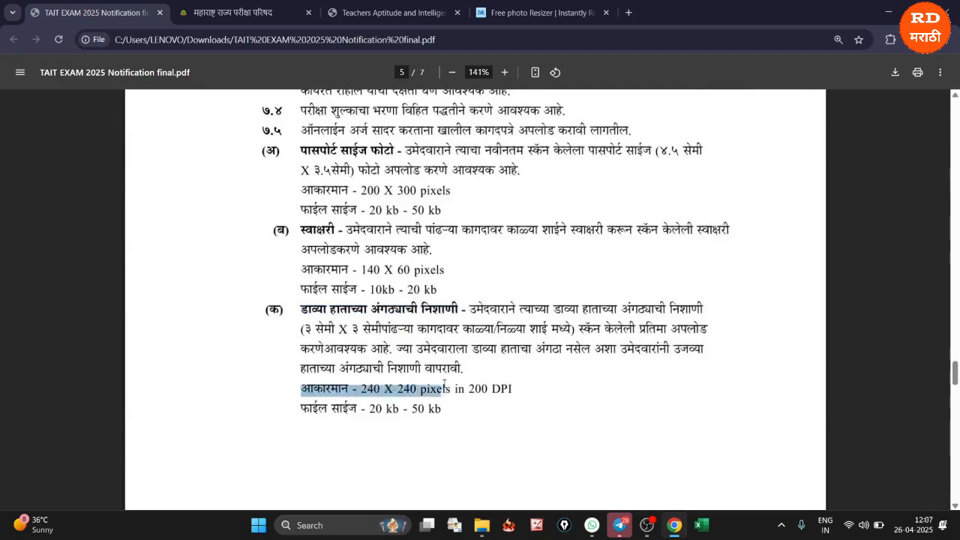
{"action": "left_click_drag", "start_coordinate": [301, 408], "coordinate": [439, 408]}
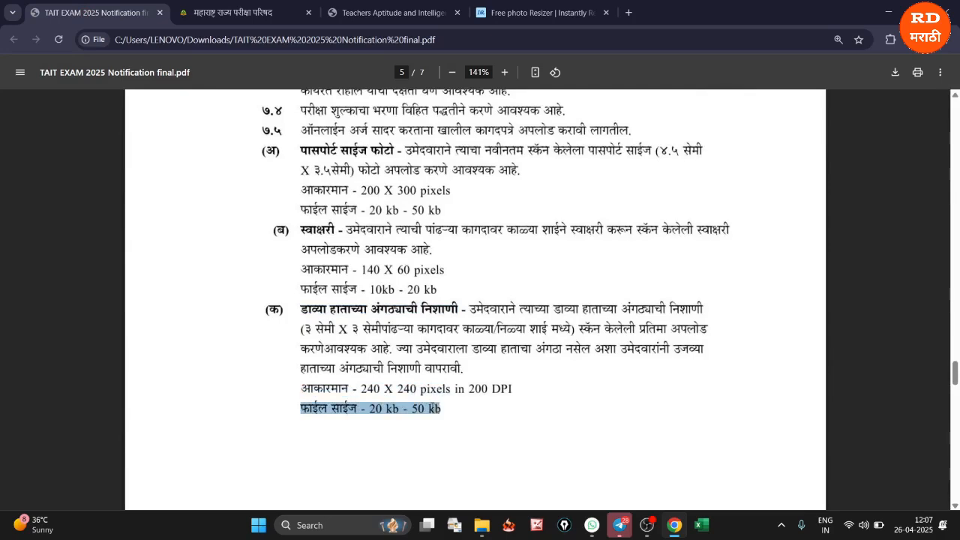
{"action": "left_click", "coordinate": [448, 415]}
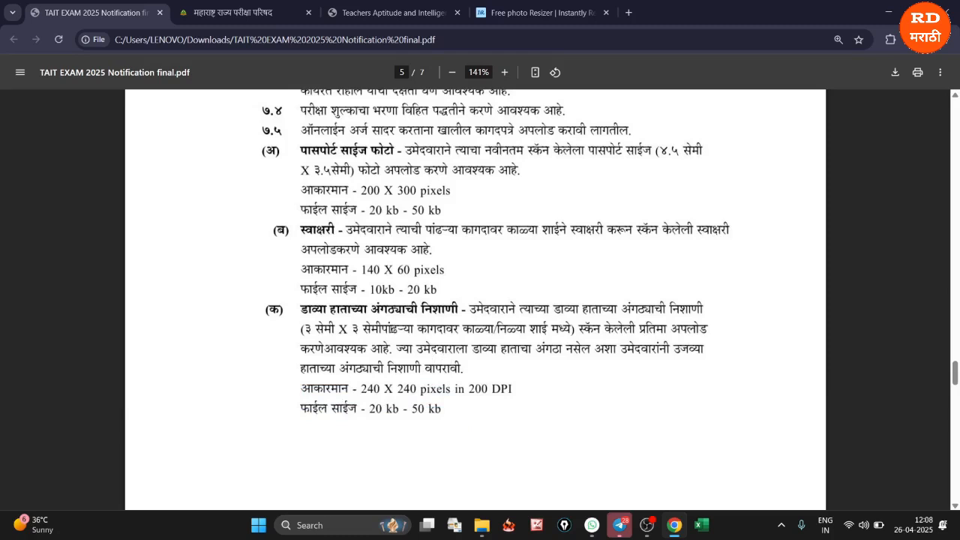
{"action": "left_click_drag", "start_coordinate": [382, 329], "coordinate": [543, 330]}
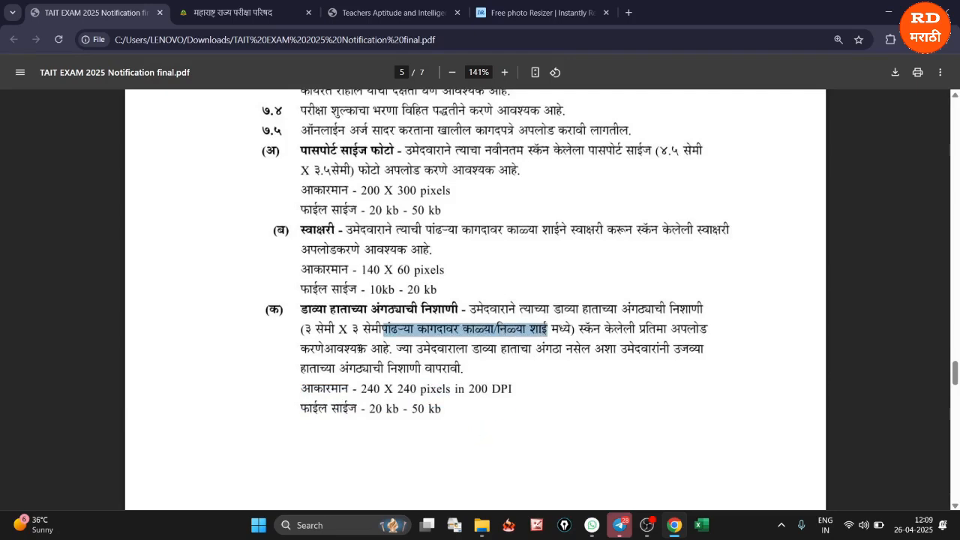
Examine the handwritten declaration's sample wording, pixel dimensions and file size limits in the notification PDF
{"action": "scroll", "coordinate": [359, 351], "scroll_direction": "down", "scroll_amount": 3}
{"action": "scroll", "coordinate": [415, 393], "scroll_direction": "down", "scroll_amount": 1}
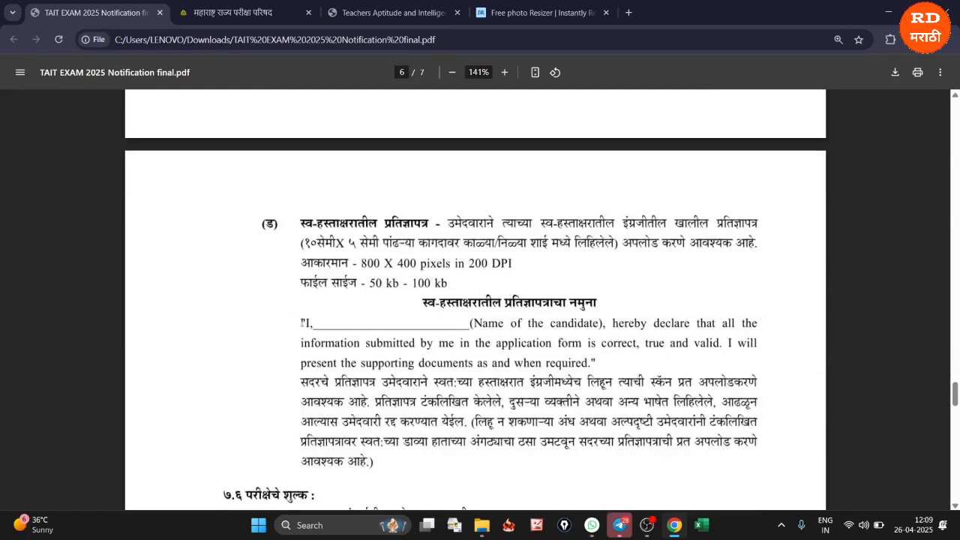
{"action": "left_click_drag", "start_coordinate": [313, 323], "coordinate": [605, 360]}
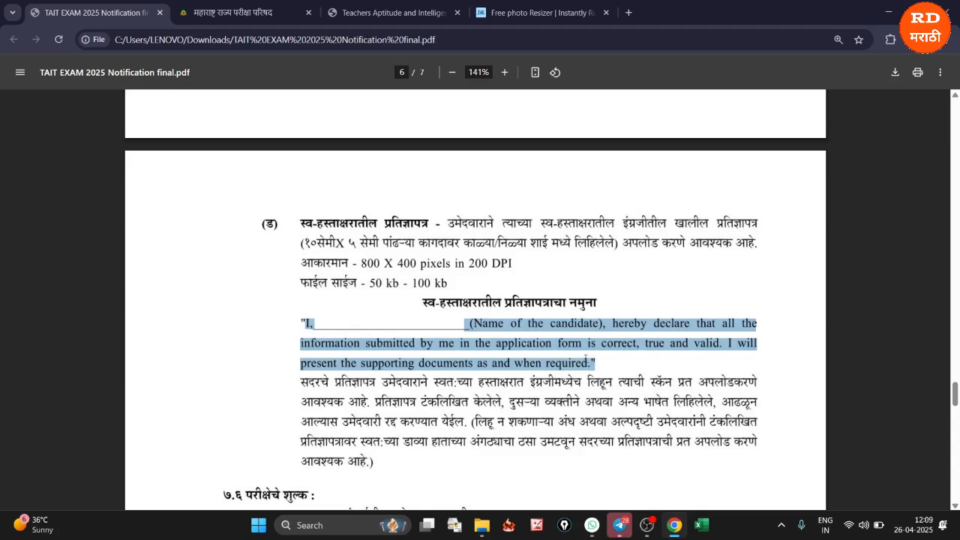
{"action": "left_click", "coordinate": [347, 328]}
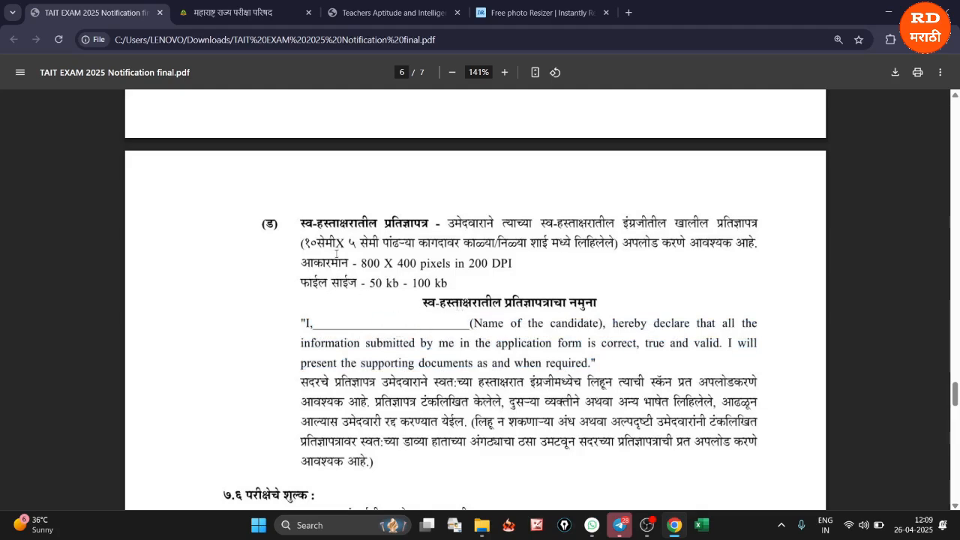
{"action": "left_click_drag", "start_coordinate": [302, 262], "coordinate": [496, 269]}
{"action": "left_click_drag", "start_coordinate": [301, 282], "coordinate": [439, 286]}
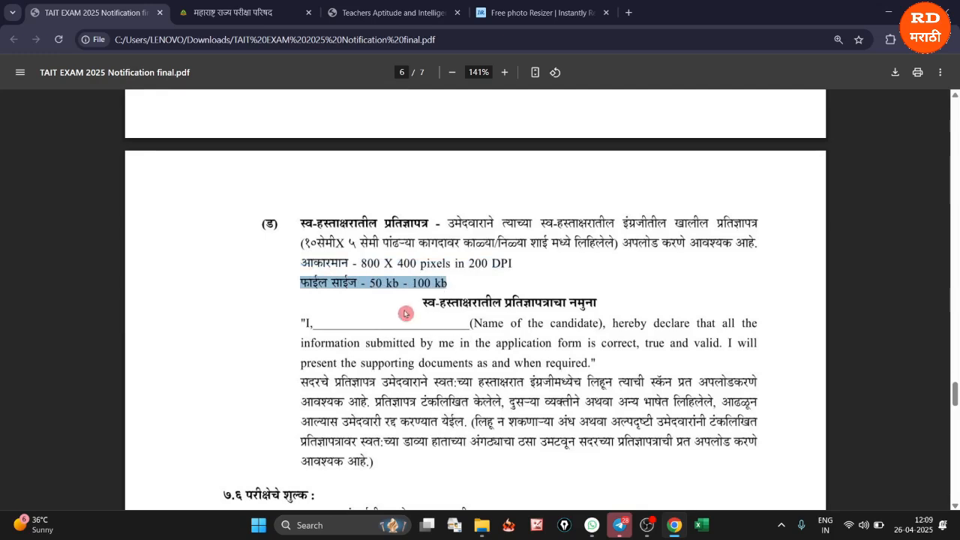
{"action": "left_click", "coordinate": [369, 302]}
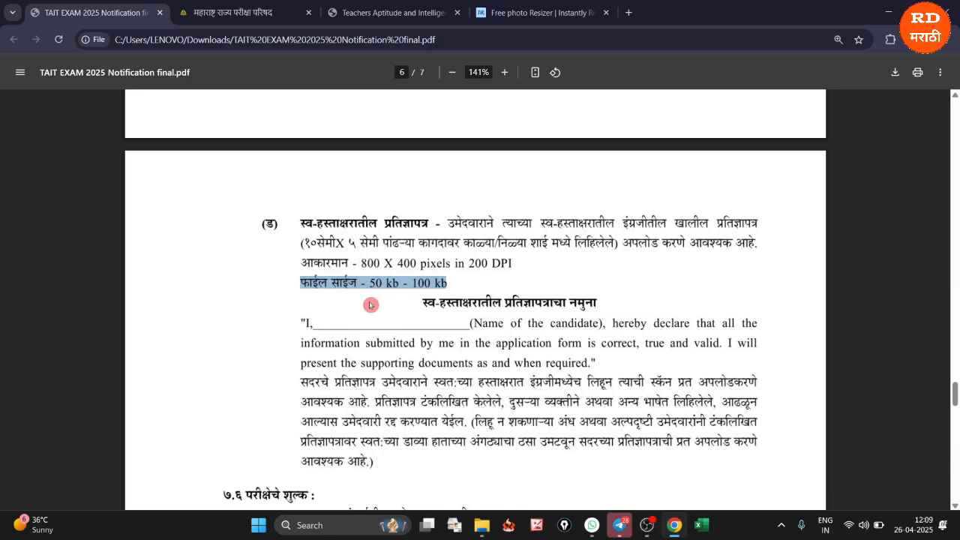
{"action": "scroll", "coordinate": [439, 320], "scroll_direction": "up", "scroll_amount": 3}
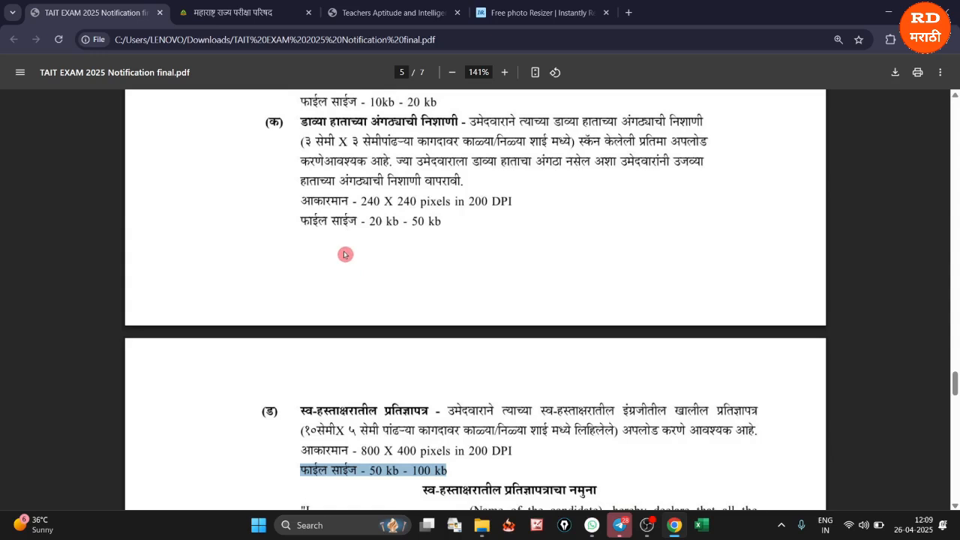
Switch to the imResizer site and upload the thumb impression image from the Documents folder
{"action": "left_click", "coordinate": [541, 13]}
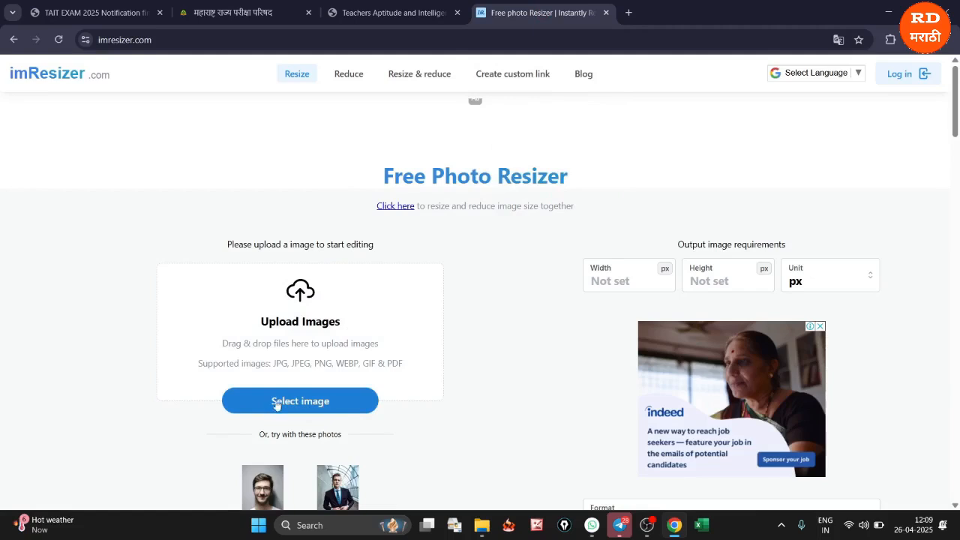
{"action": "left_click", "coordinate": [399, 415]}
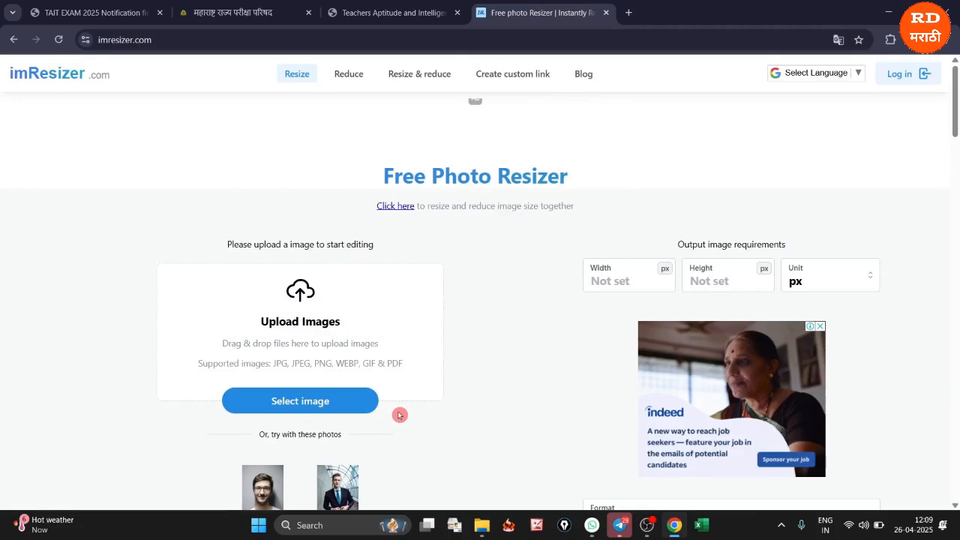
{"action": "left_click", "coordinate": [355, 407]}
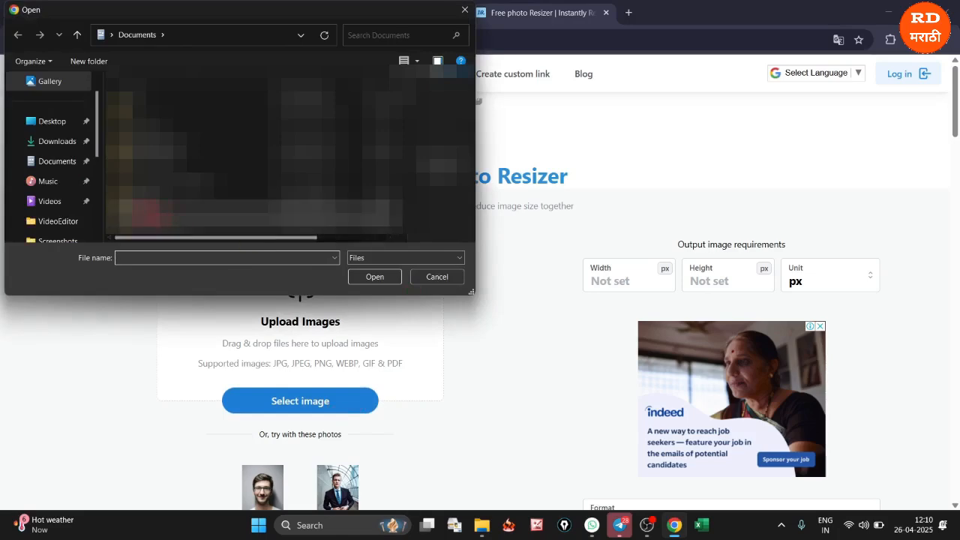
{"action": "left_click", "coordinate": [60, 163]}
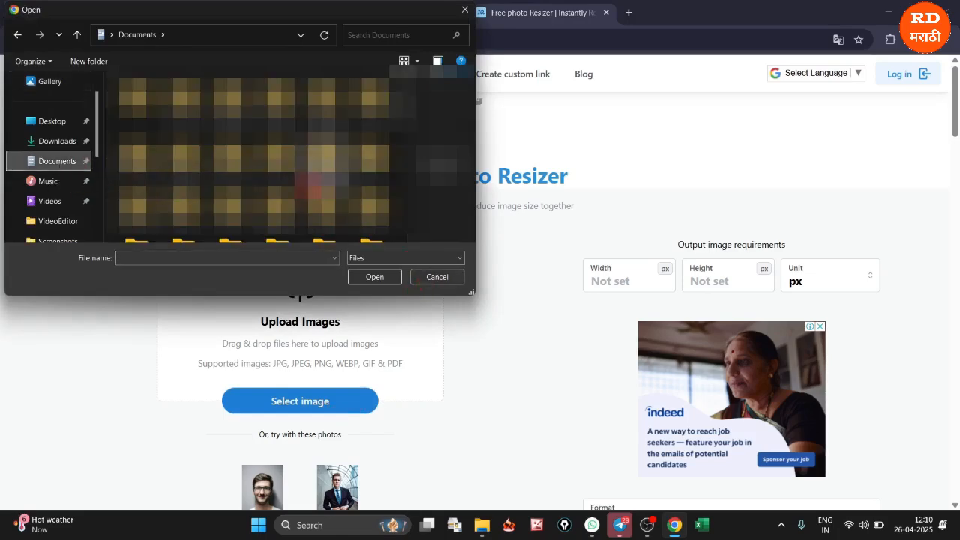
{"action": "scroll", "coordinate": [254, 157], "scroll_direction": "down", "scroll_amount": 3}
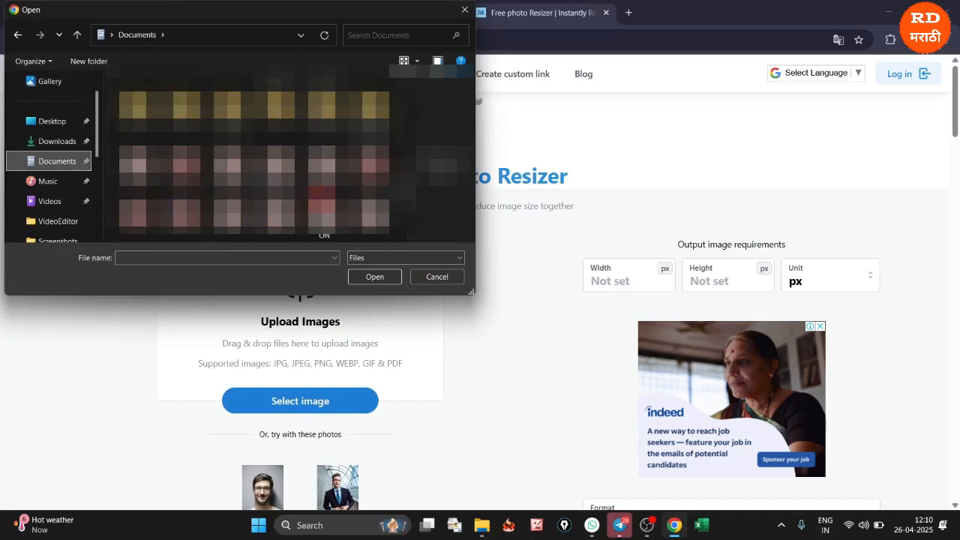
{"action": "scroll", "coordinate": [255, 157], "scroll_direction": "down", "scroll_amount": 1}
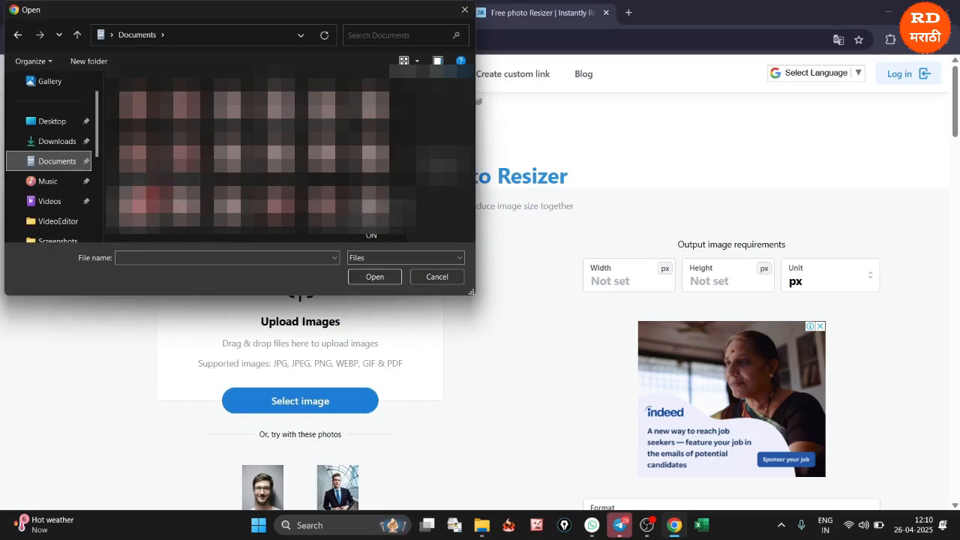
{"action": "left_click", "coordinate": [444, 165]}
{"action": "left_click", "coordinate": [378, 280]}
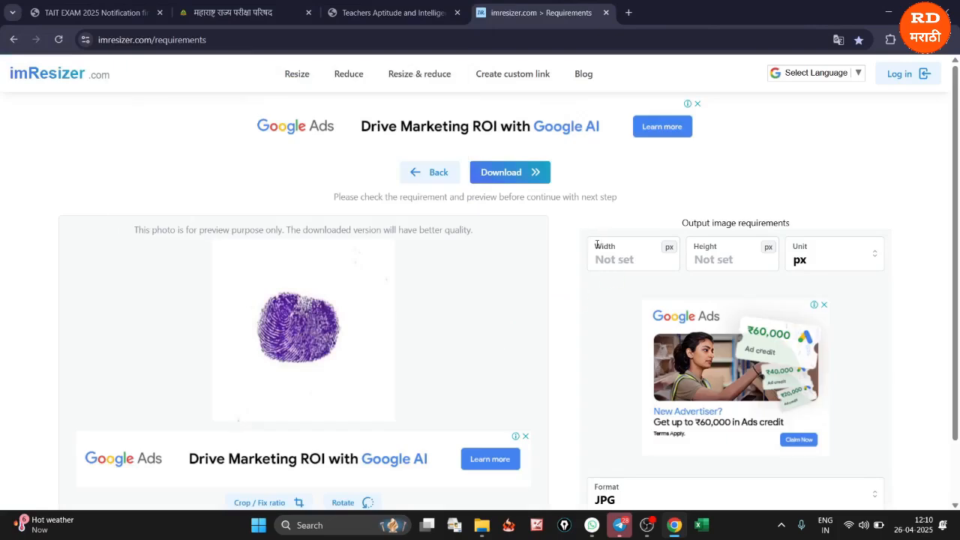
Set the thumb impression's output width and height to 240 each, with px as the unit
{"action": "left_click", "coordinate": [597, 246]}
{"action": "type", "text": "240"}
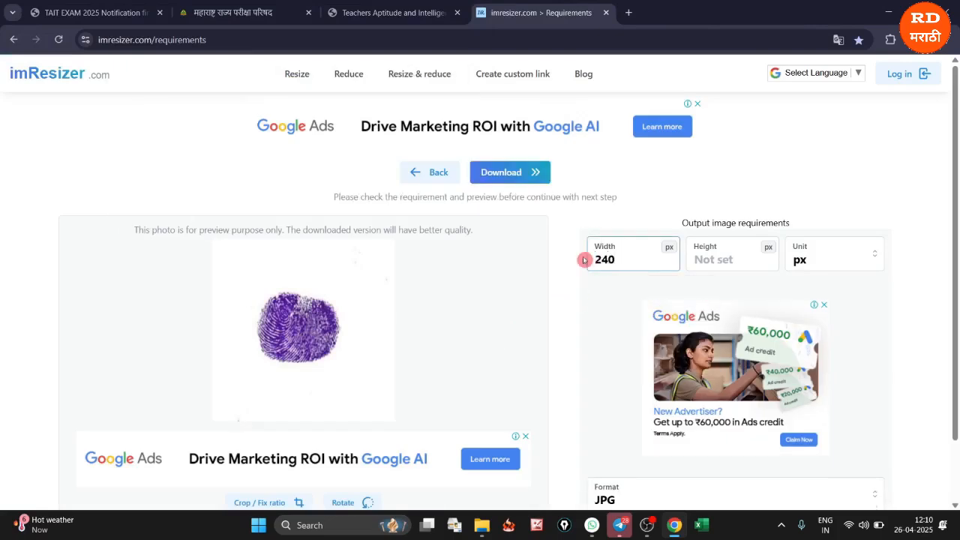
{"action": "left_click", "coordinate": [710, 262]}
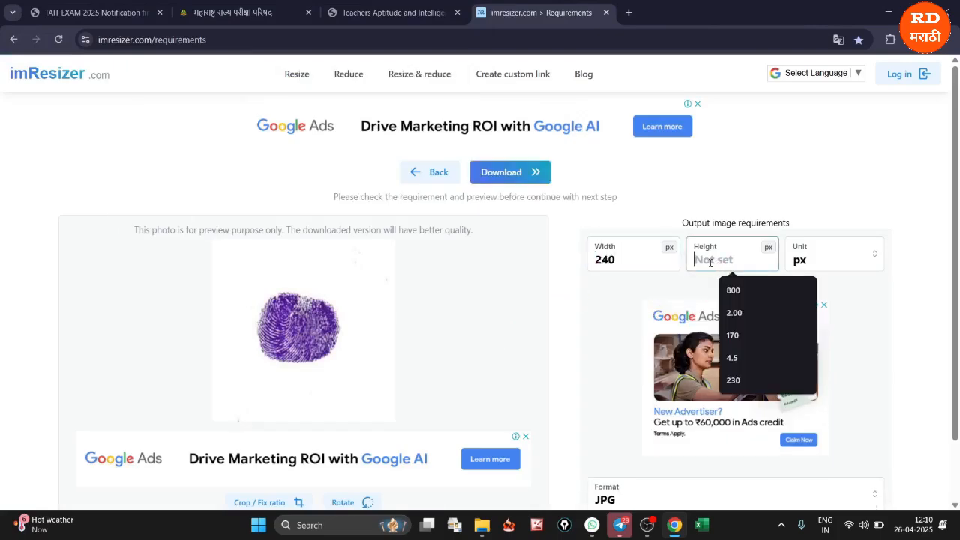
{"action": "type", "text": "240"}
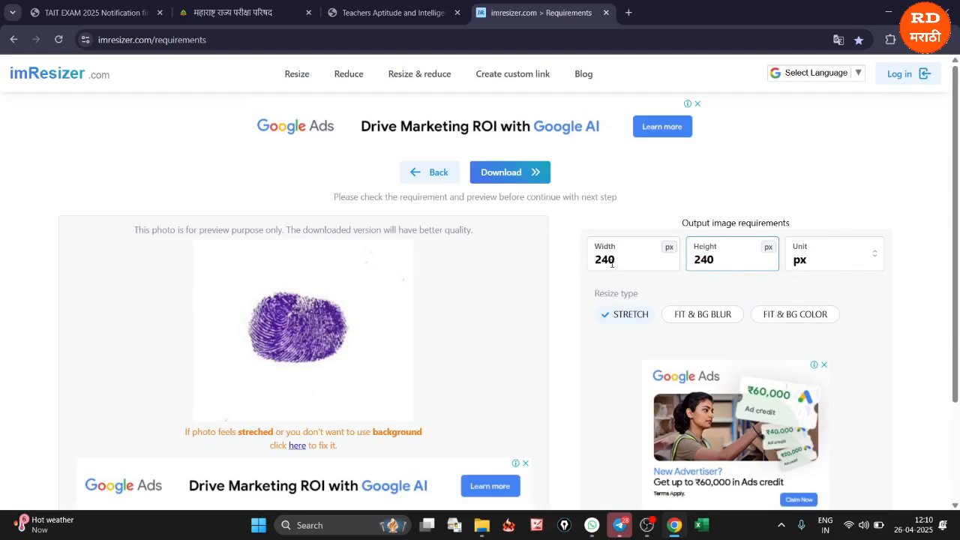
{"action": "left_click", "coordinate": [809, 268]}
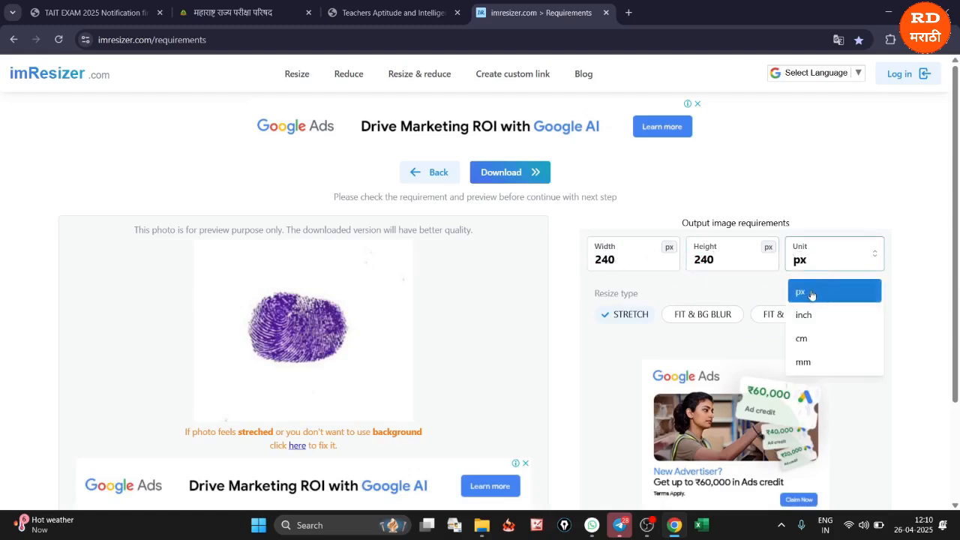
{"action": "left_click", "coordinate": [811, 294]}
Choose JPG as the output format and download the resized thumb impression
{"action": "scroll", "coordinate": [643, 322], "scroll_direction": "down", "scroll_amount": 2}
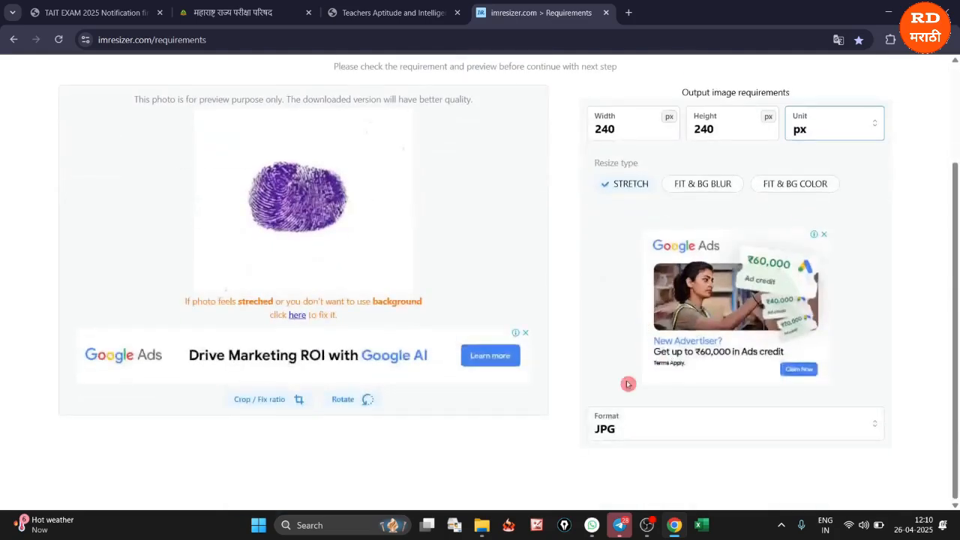
{"action": "left_click", "coordinate": [606, 435]}
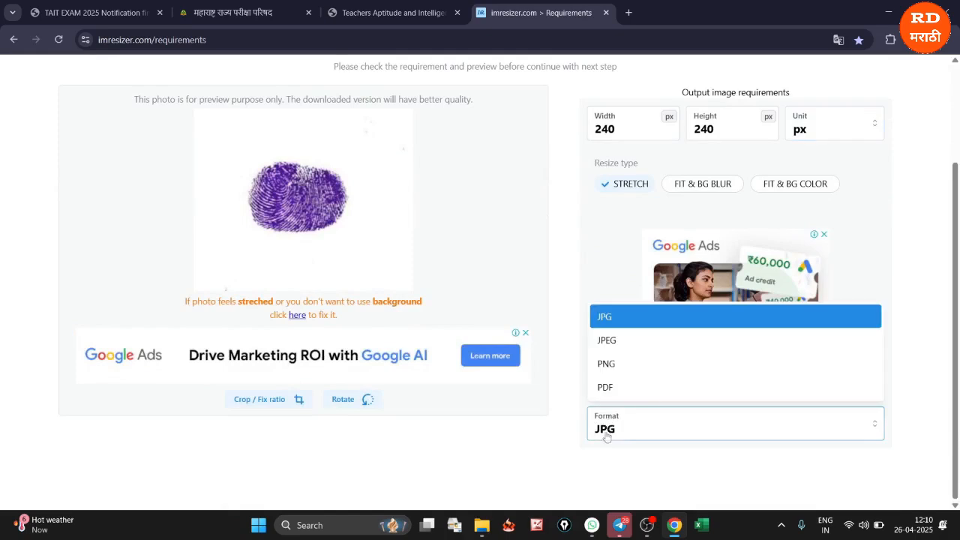
{"action": "left_click", "coordinate": [600, 341]}
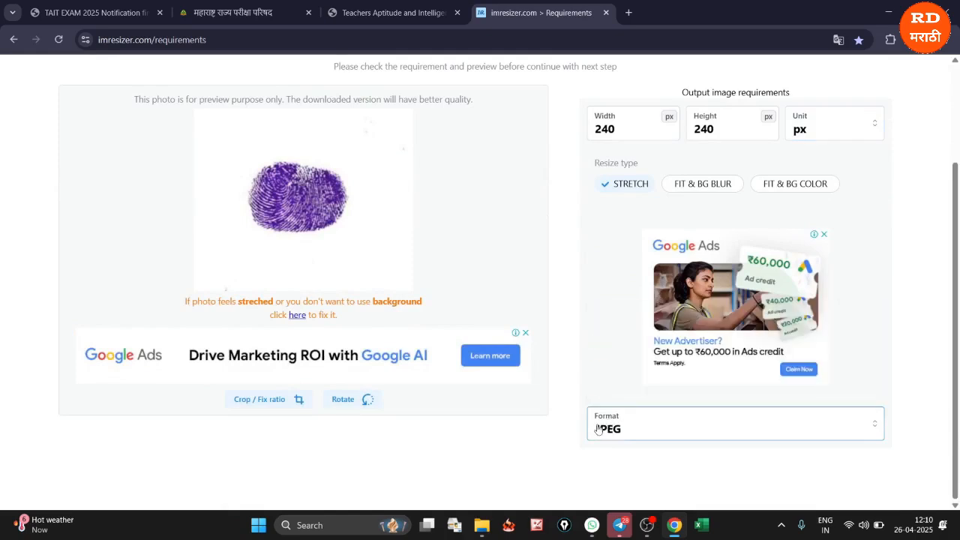
{"action": "left_click", "coordinate": [598, 429]}
{"action": "left_click", "coordinate": [615, 321]}
{"action": "scroll", "coordinate": [573, 304], "scroll_direction": "up", "scroll_amount": 3}
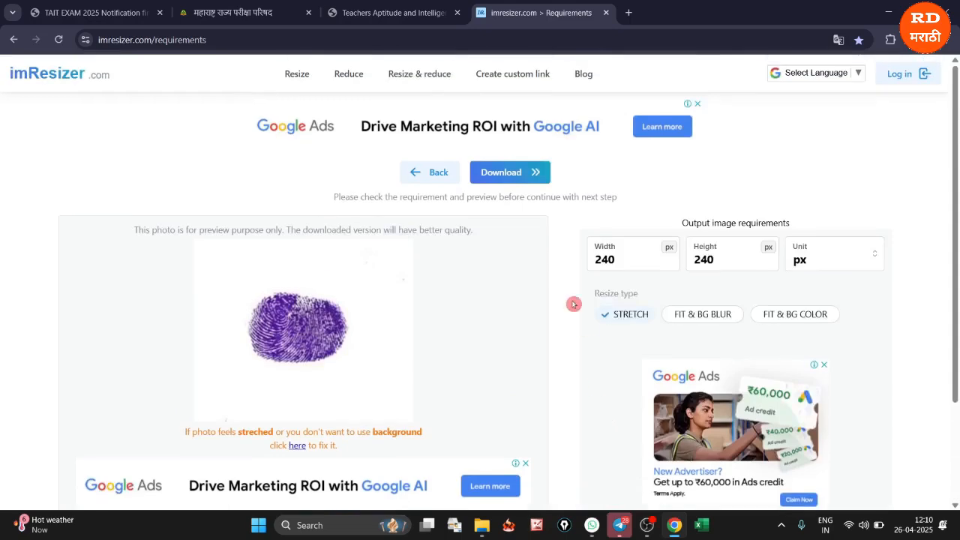
{"action": "left_click", "coordinate": [517, 176]}
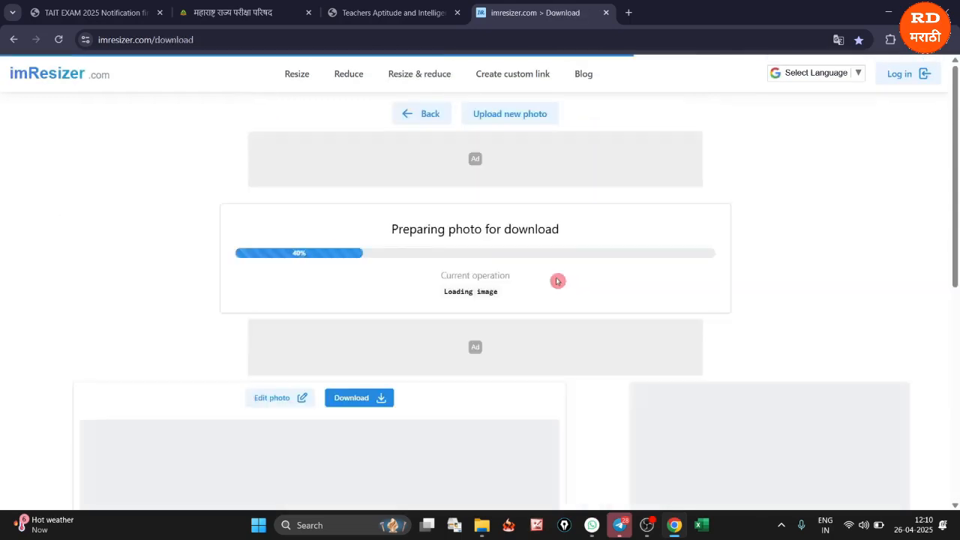
Compare the resized image's dimensions, format and file size with the thumb impression limits in the notification PDF
{"action": "scroll", "coordinate": [631, 342], "scroll_direction": "down", "scroll_amount": 2}
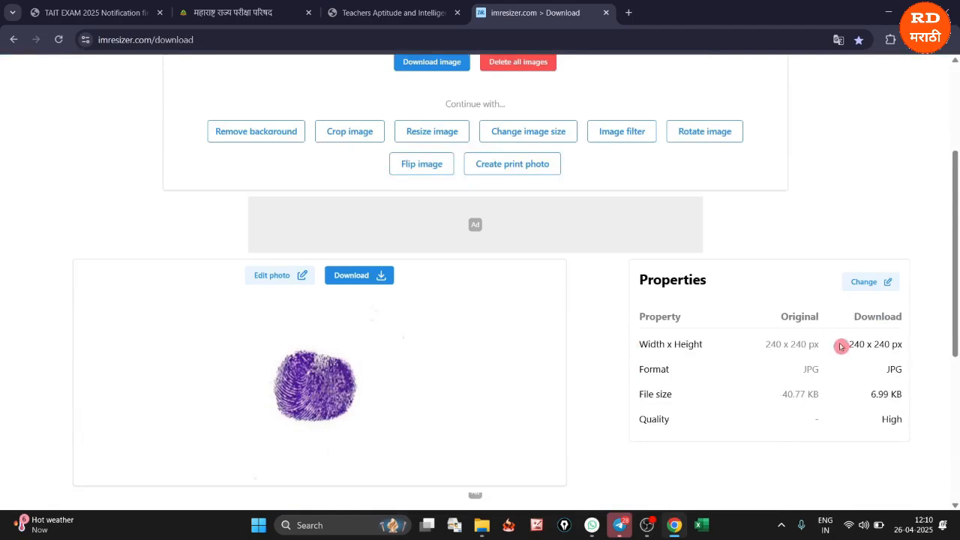
{"action": "left_click_drag", "start_coordinate": [850, 346], "coordinate": [904, 369]}
{"action": "left_click", "coordinate": [883, 372]}
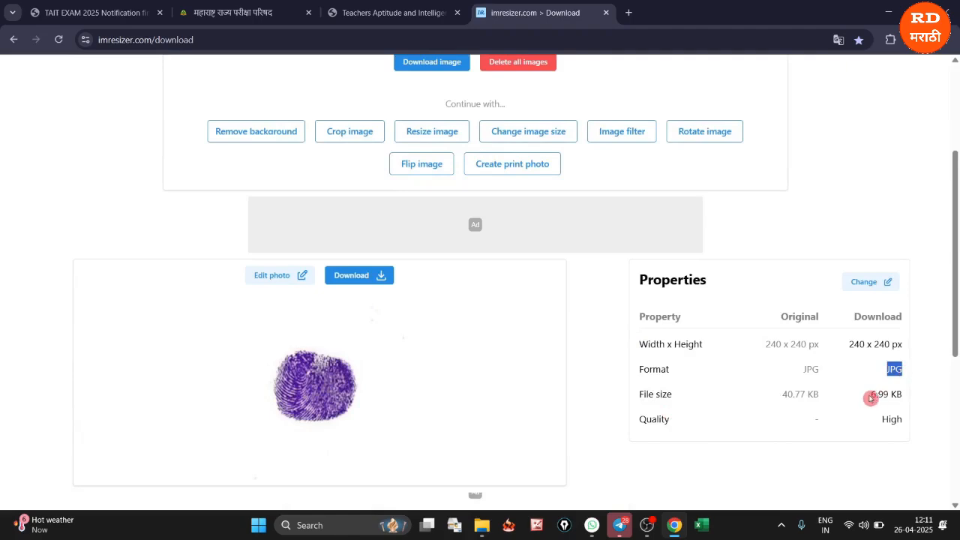
{"action": "left_click_drag", "start_coordinate": [870, 394], "coordinate": [908, 398]}
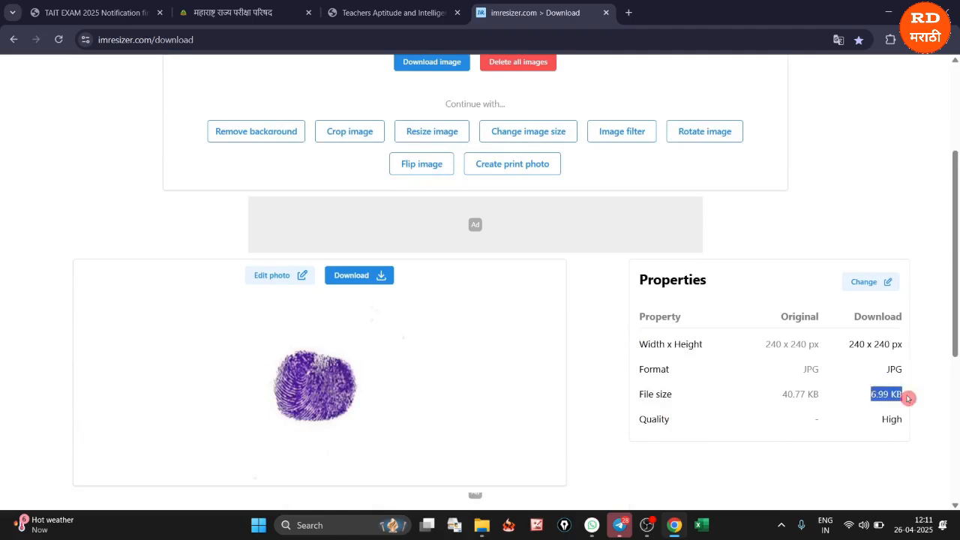
{"action": "left_click", "coordinate": [62, 13]}
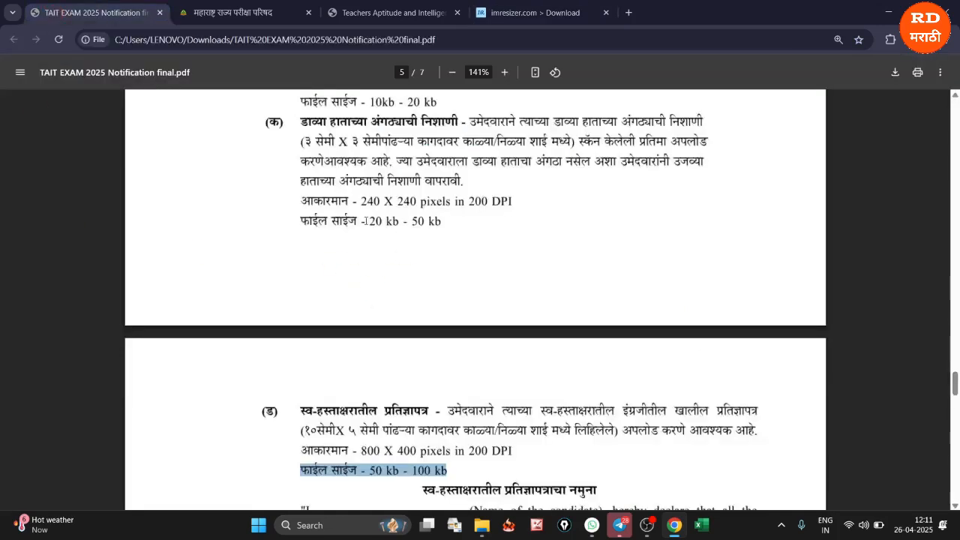
{"action": "left_click_drag", "start_coordinate": [358, 222], "coordinate": [440, 221]}
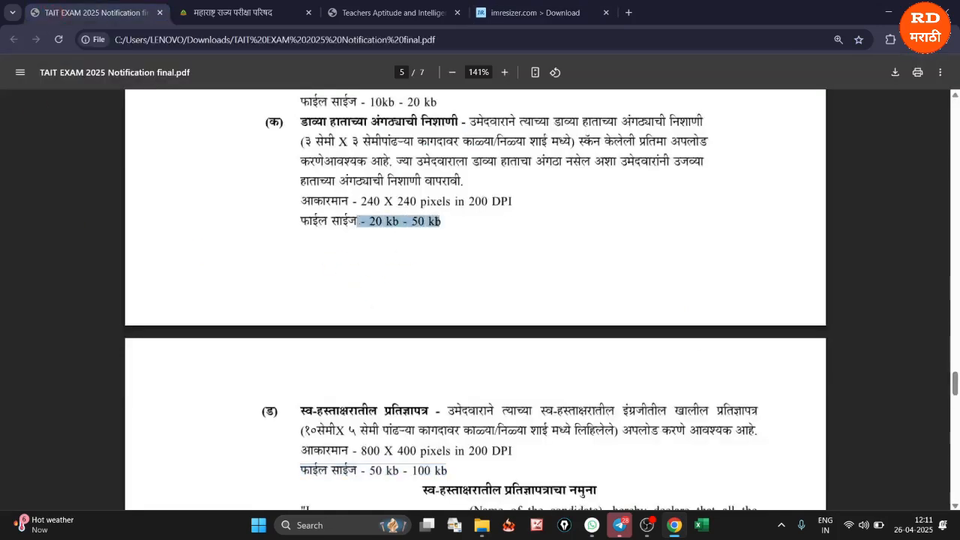
{"action": "left_click", "coordinate": [555, 13]}
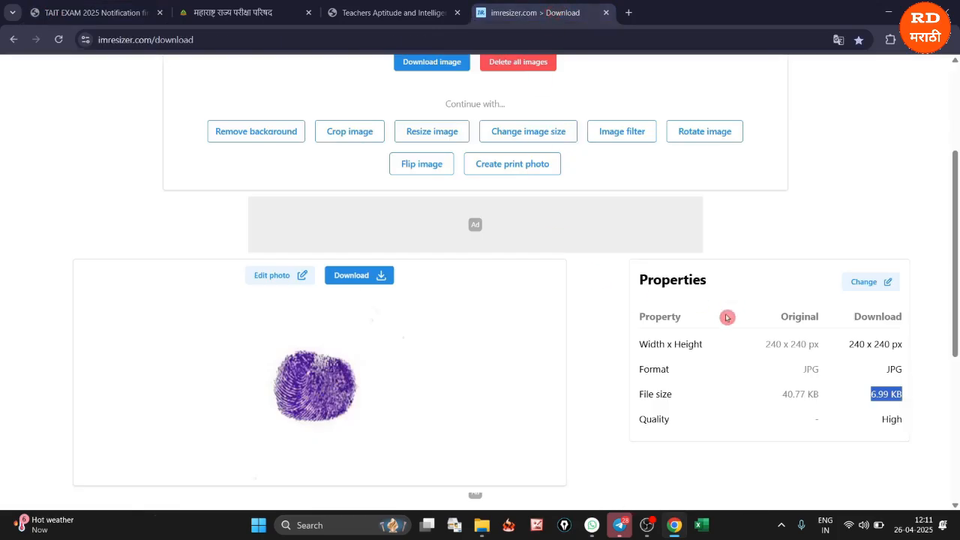
Start an image size change for the thumb impression with a maximum file size of 45 KB in JPG format
{"action": "left_click", "coordinate": [526, 135]}
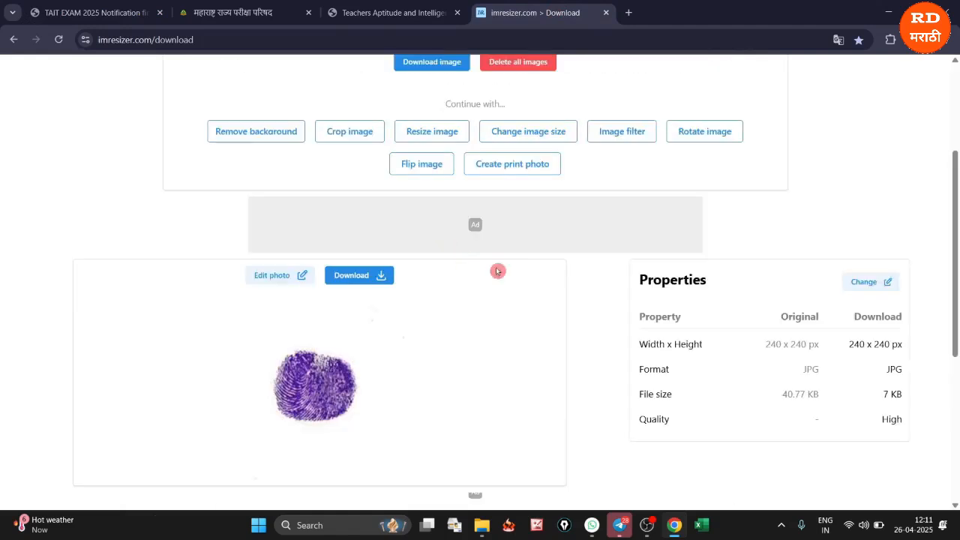
{"action": "left_click", "coordinate": [611, 272]}
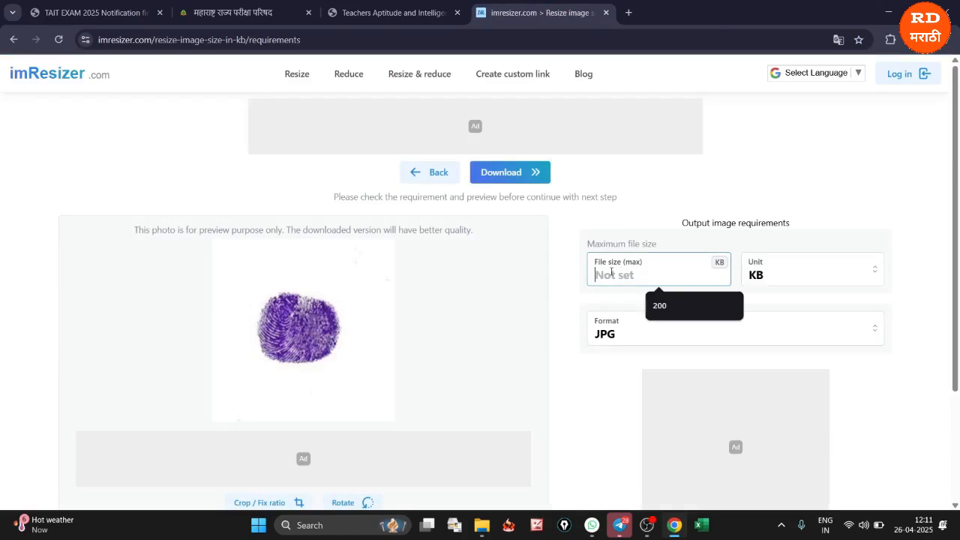
{"action": "type", "text": "45"}
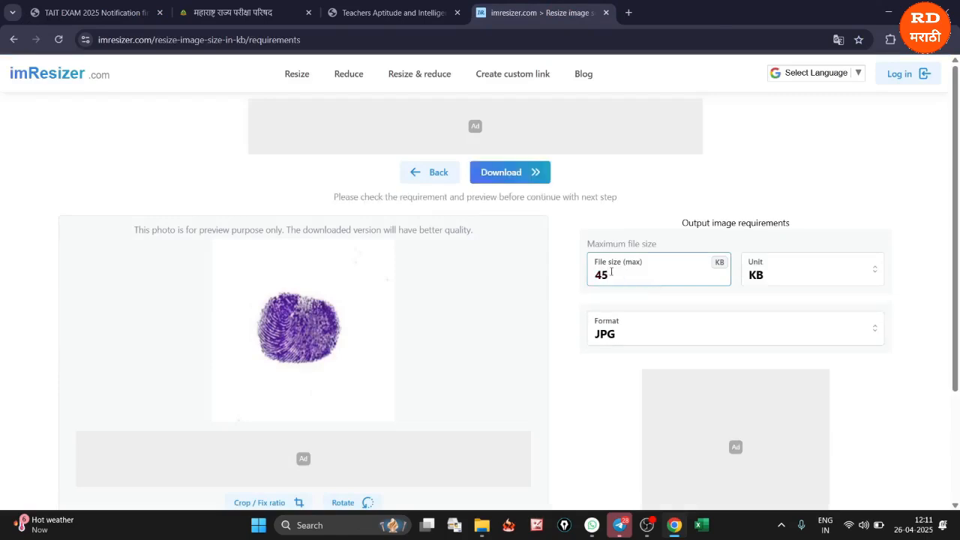
{"action": "left_click", "coordinate": [784, 282]}
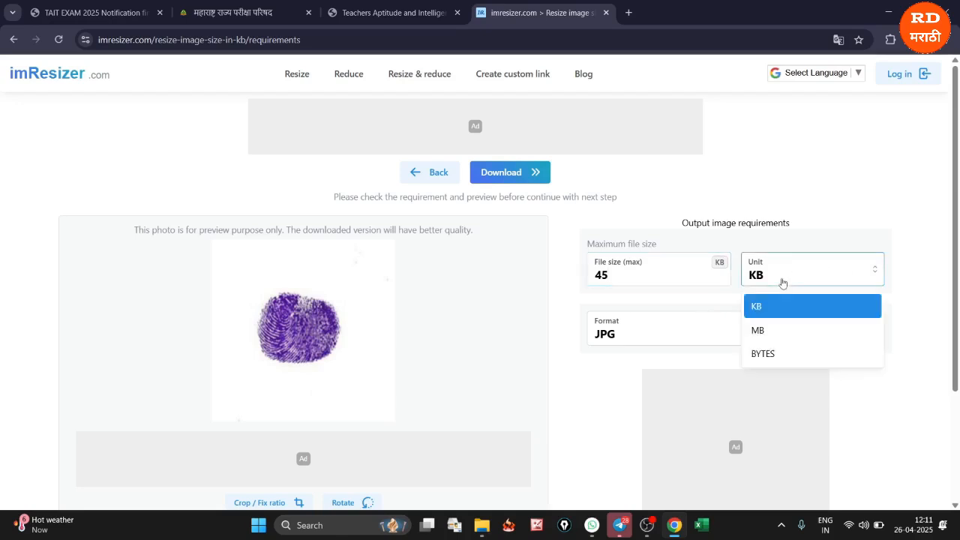
{"action": "left_click", "coordinate": [761, 317]}
{"action": "left_click", "coordinate": [611, 331]}
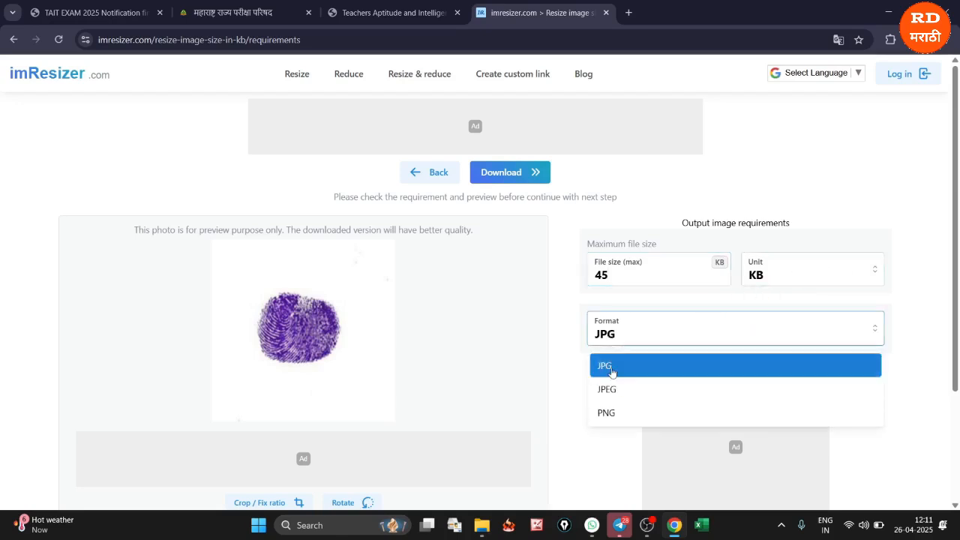
{"action": "left_click", "coordinate": [610, 374]}
Use fixed resolution compression at 240 x 240 px and download the thumb impression
{"action": "scroll", "coordinate": [610, 374], "scroll_direction": "down", "scroll_amount": 2}
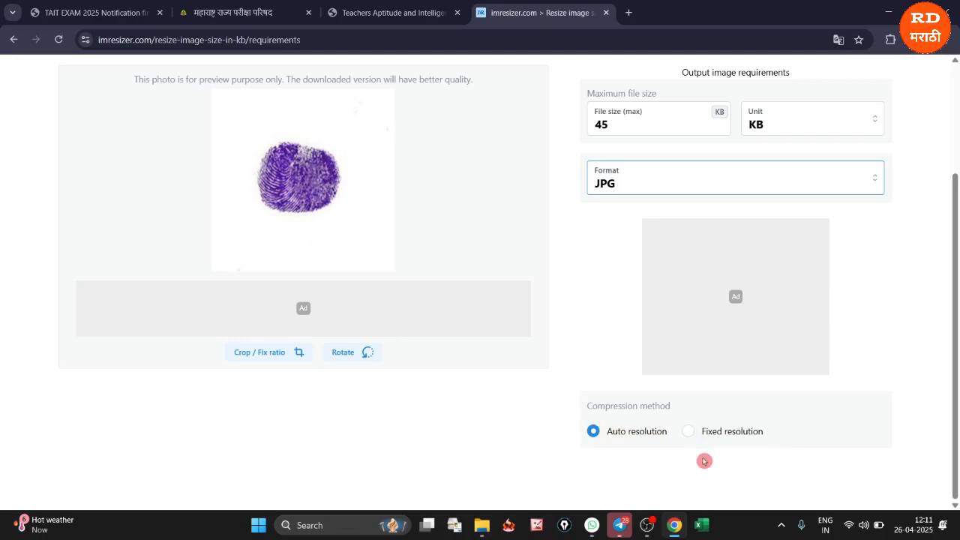
{"action": "left_click", "coordinate": [688, 432]}
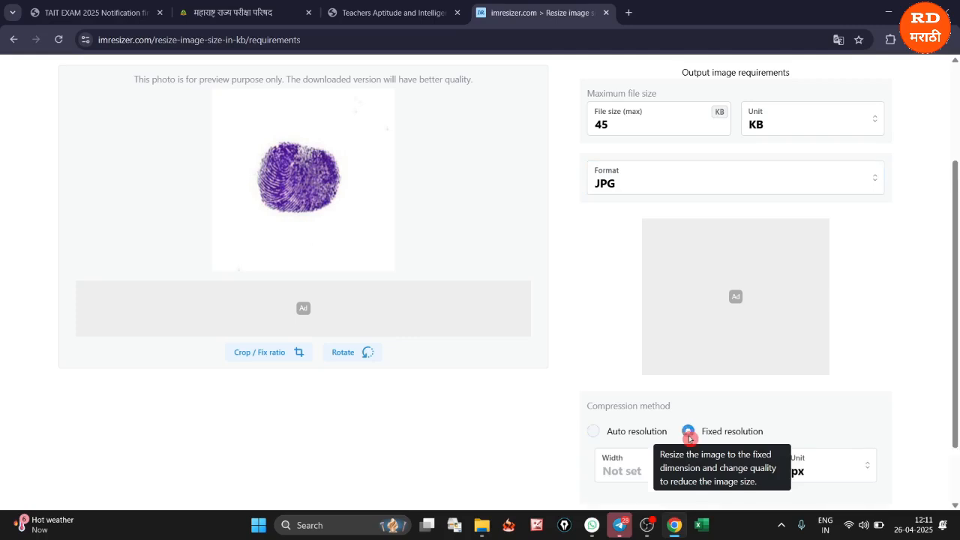
{"action": "left_click", "coordinate": [626, 473]}
{"action": "type", "text": "240"}
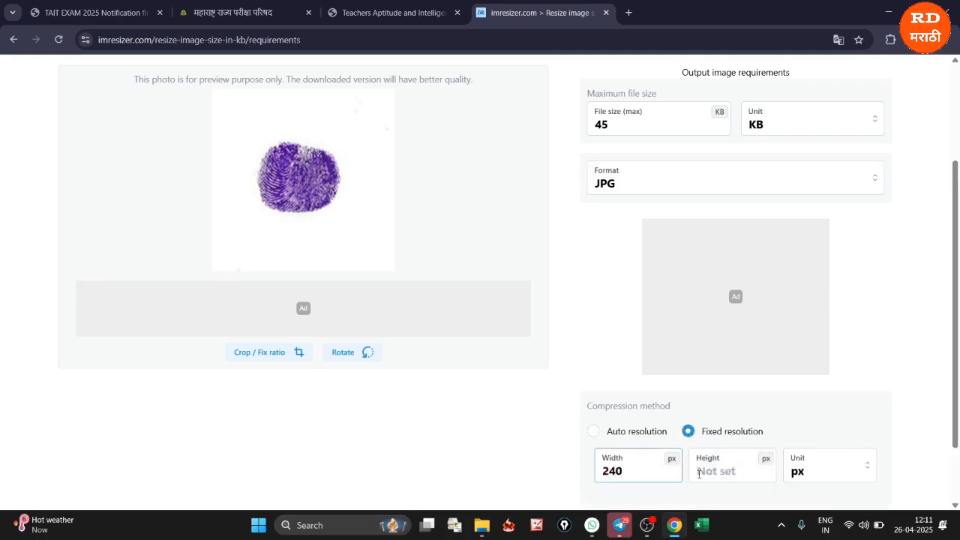
{"action": "left_click", "coordinate": [720, 473]}
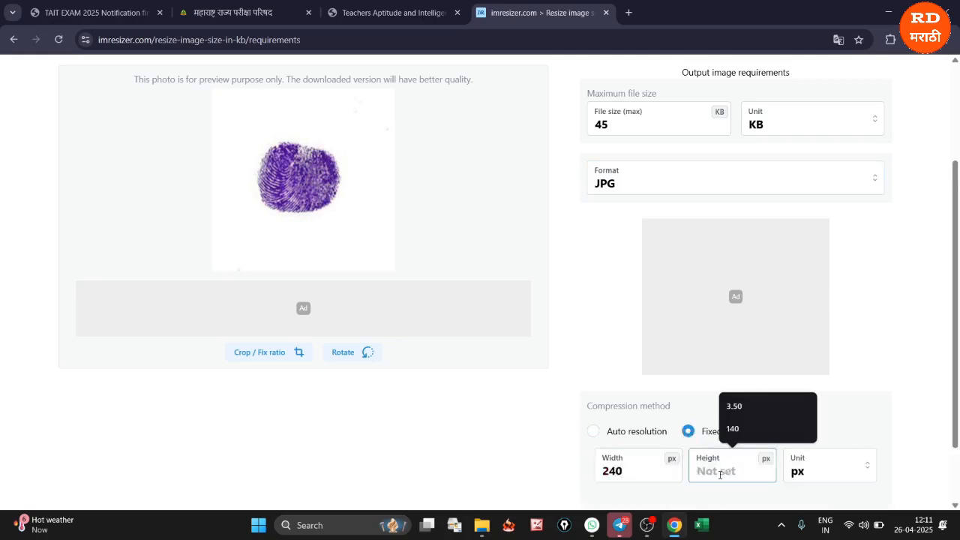
{"action": "type", "text": "240"}
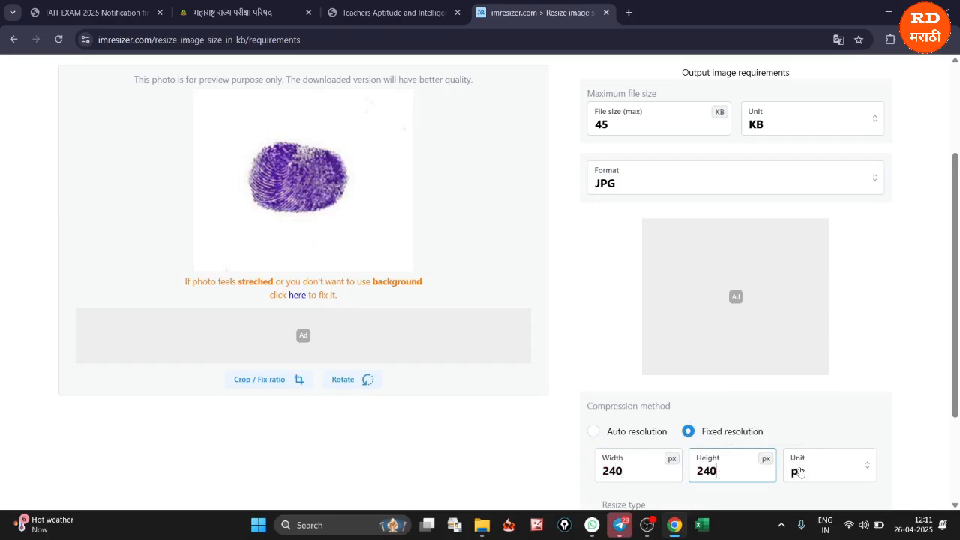
{"action": "left_click", "coordinate": [810, 471]}
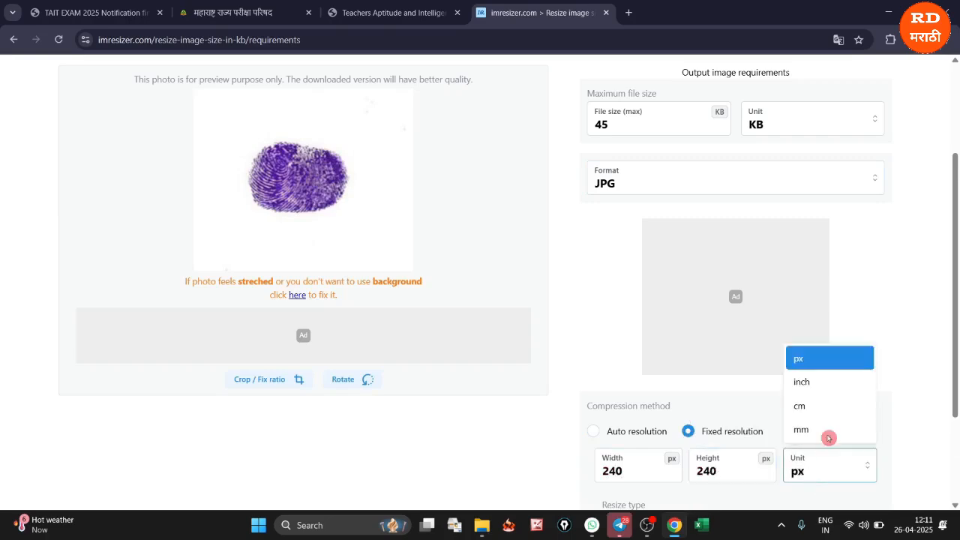
{"action": "left_click", "coordinate": [810, 360]}
{"action": "scroll", "coordinate": [529, 450], "scroll_direction": "up", "scroll_amount": 2}
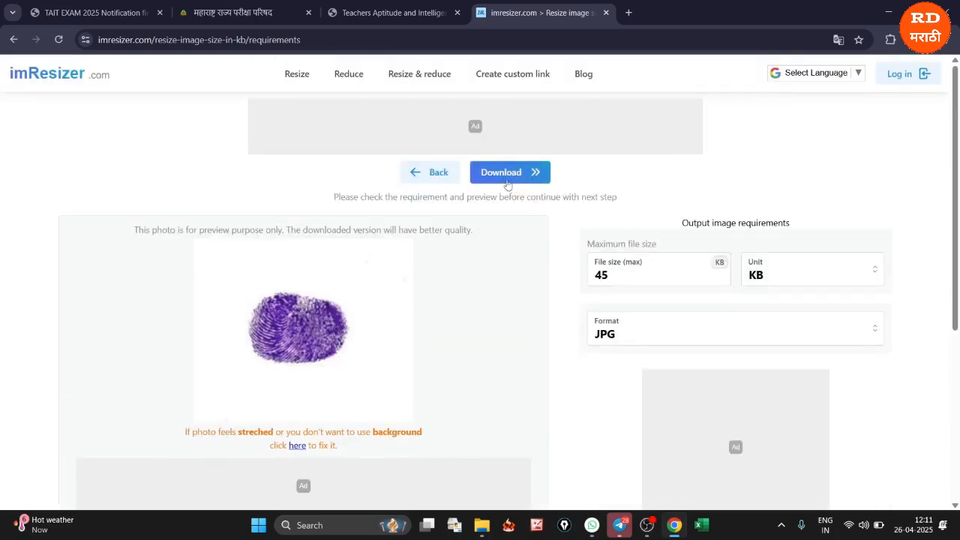
{"action": "left_click", "coordinate": [508, 182]}
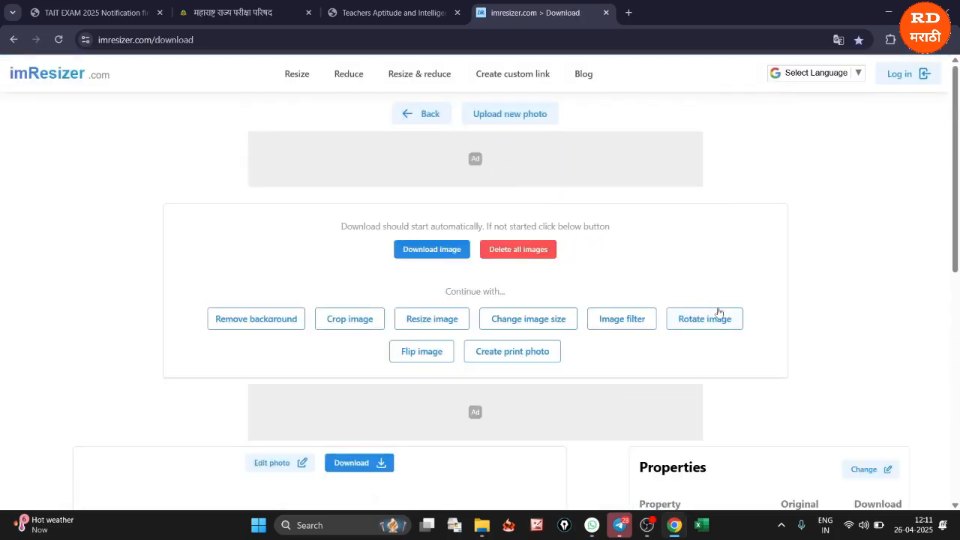
Check the resized thumb impression's dimensions, format and file size in its properties, and download the image again
{"action": "scroll", "coordinate": [719, 312], "scroll_direction": "down", "scroll_amount": 3}
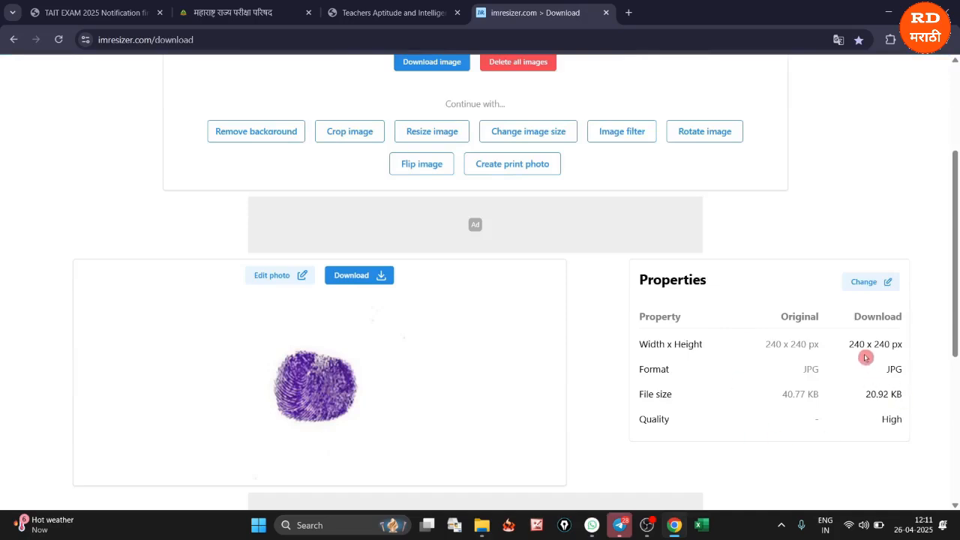
{"action": "left_click_drag", "start_coordinate": [849, 344], "coordinate": [911, 394]}
{"action": "left_click", "coordinate": [834, 410]}
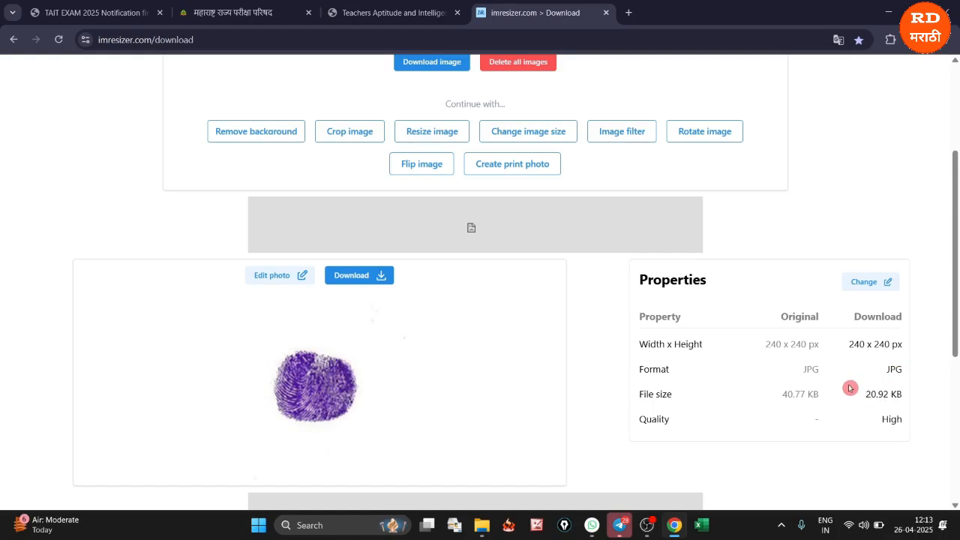
{"action": "scroll", "coordinate": [847, 389], "scroll_direction": "up", "scroll_amount": 3}
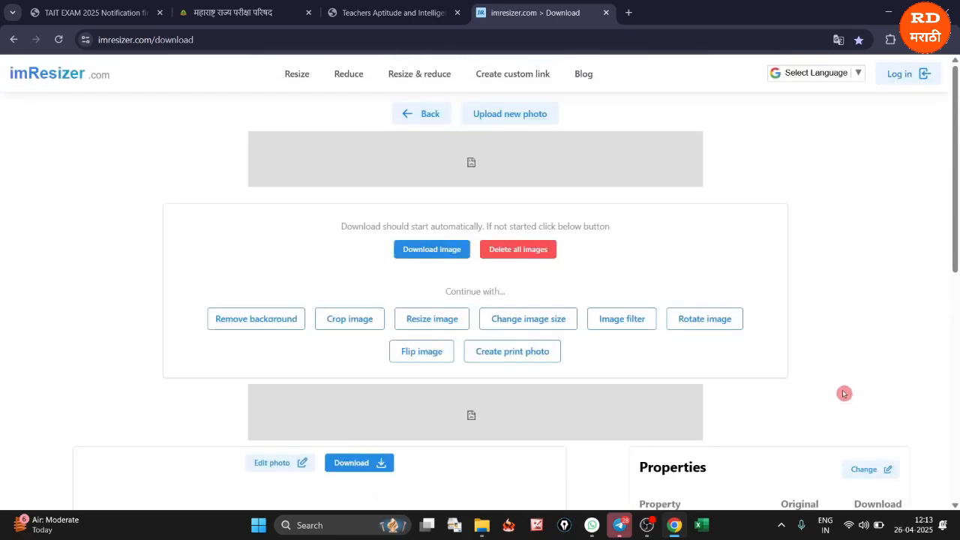
{"action": "scroll", "coordinate": [429, 292], "scroll_direction": "down", "scroll_amount": 3}
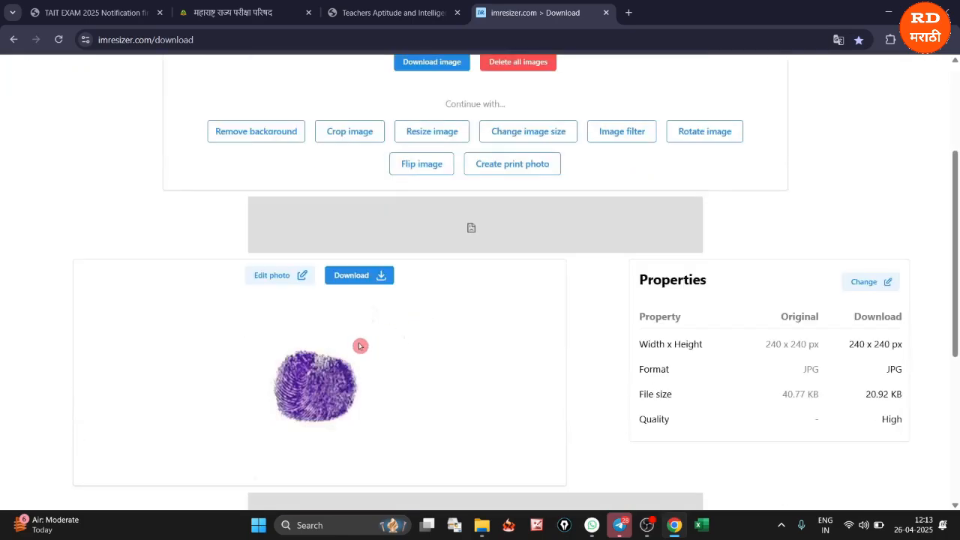
{"action": "left_click", "coordinate": [350, 275]}
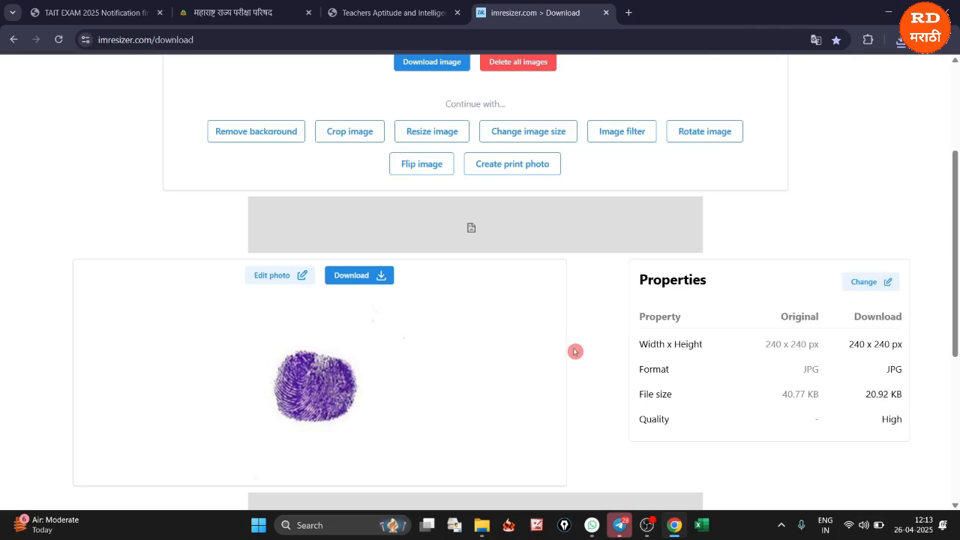
Choose leftthumb.jpg from the Documents folder as the left thumb impression in the TAIT application
{"action": "left_click", "coordinate": [367, 26]}
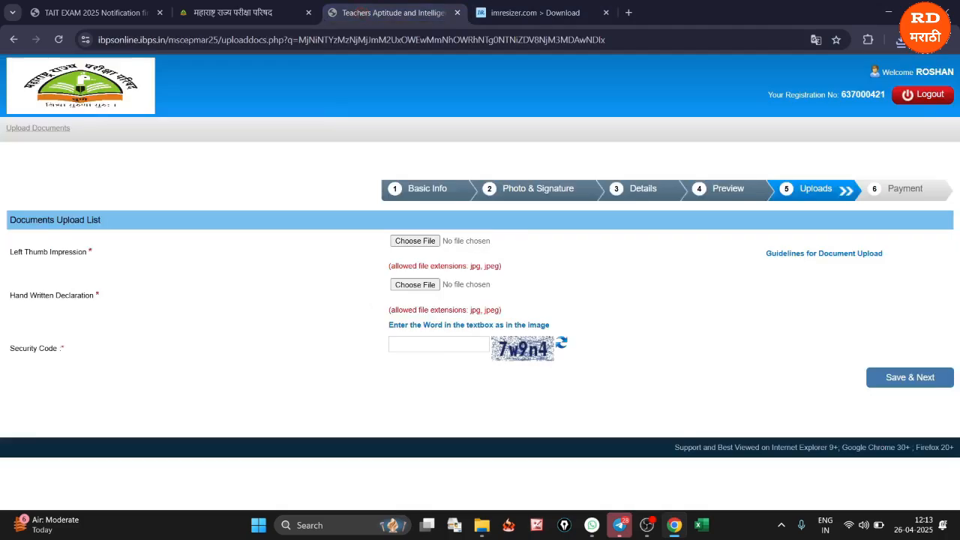
{"action": "left_click", "coordinate": [414, 241]}
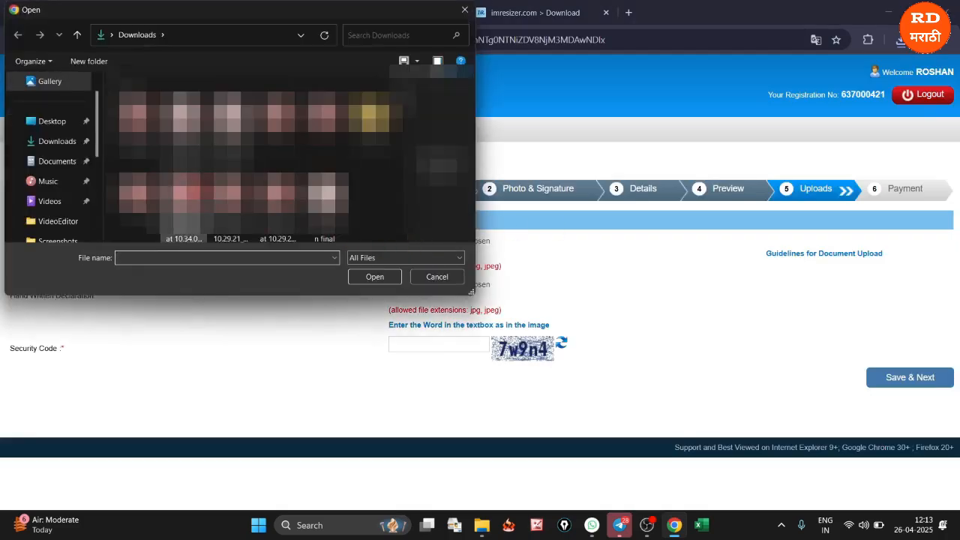
{"action": "left_click", "coordinate": [72, 161]}
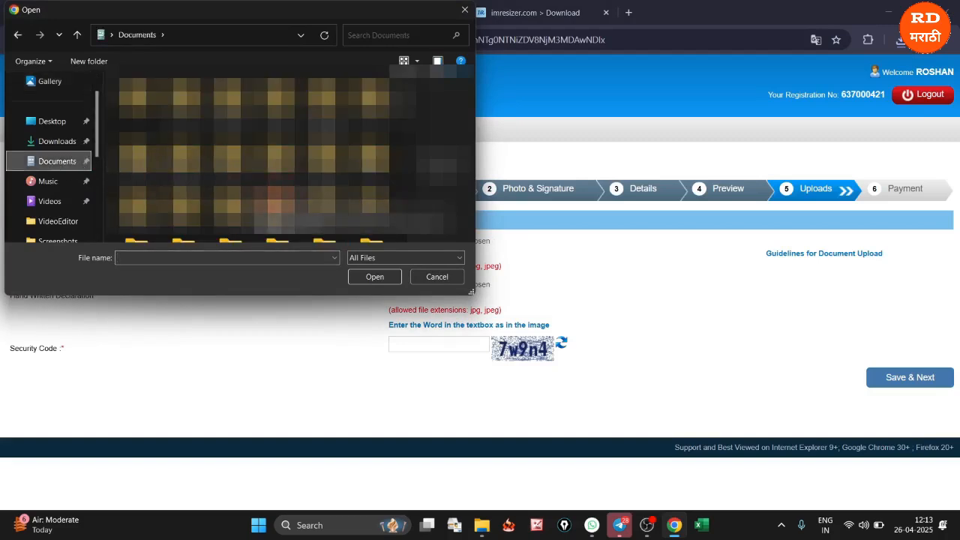
{"action": "scroll", "coordinate": [276, 204], "scroll_direction": "down", "scroll_amount": 1}
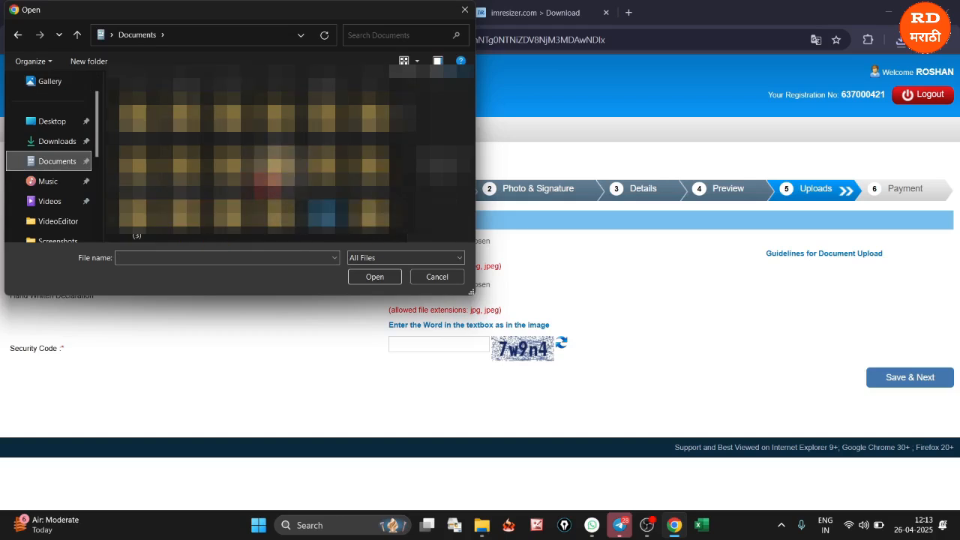
{"action": "scroll", "coordinate": [276, 203], "scroll_direction": "down", "scroll_amount": 1}
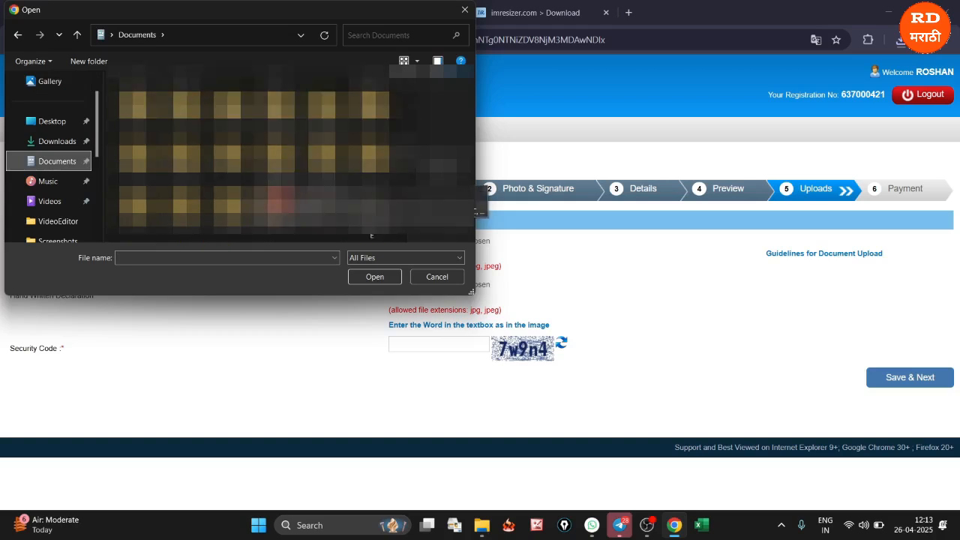
{"action": "scroll", "coordinate": [254, 151], "scroll_direction": "down", "scroll_amount": 2}
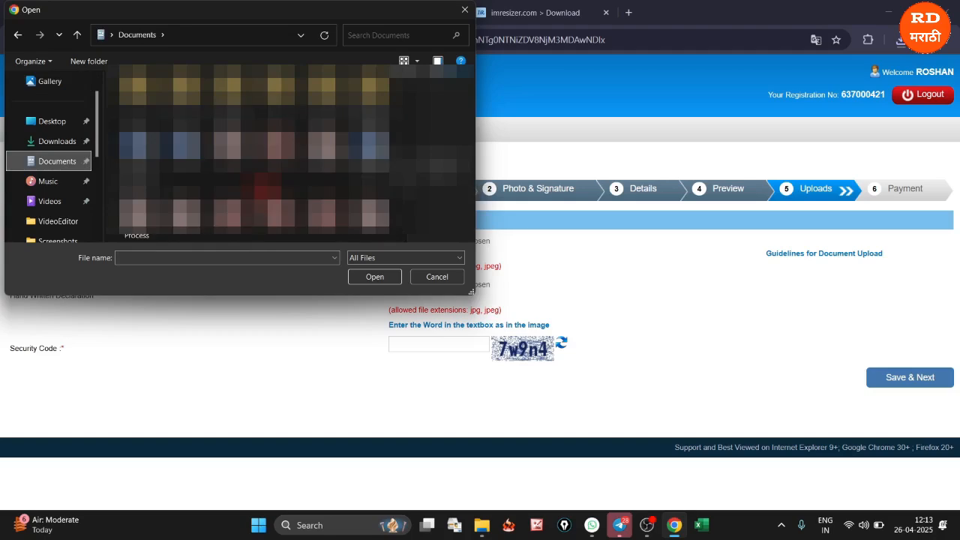
{"action": "scroll", "coordinate": [261, 154], "scroll_direction": "down", "scroll_amount": 2}
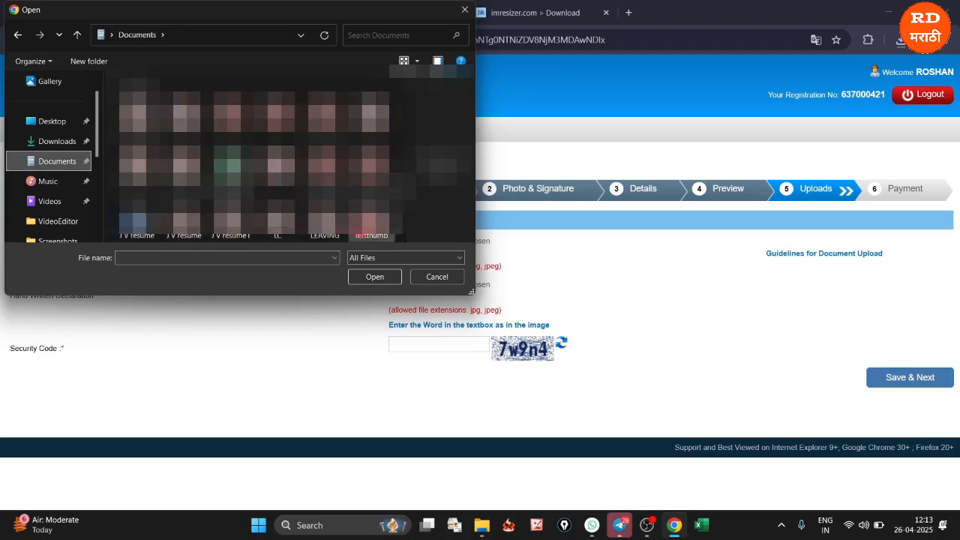
{"action": "scroll", "coordinate": [233, 188], "scroll_direction": "down", "scroll_amount": 1}
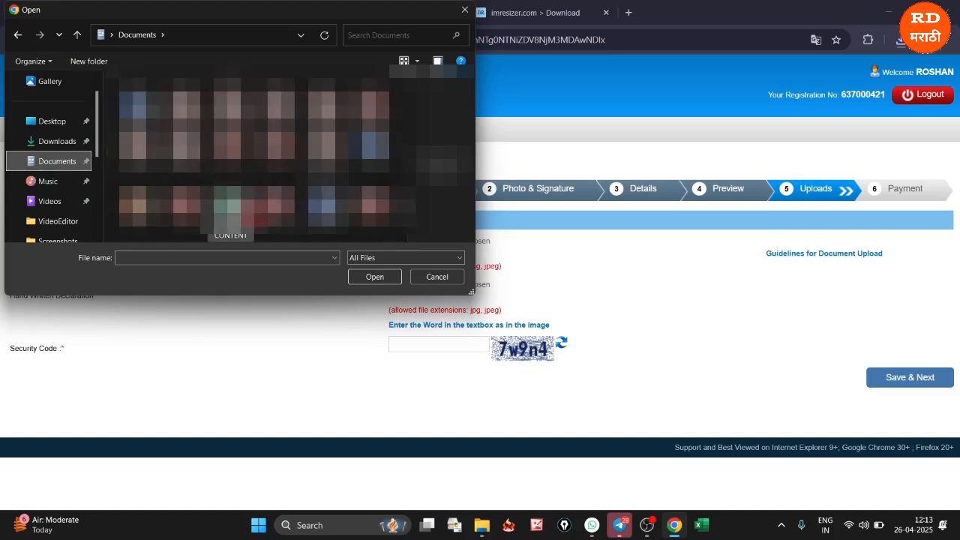
{"action": "scroll", "coordinate": [255, 154], "scroll_direction": "down", "scroll_amount": 1}
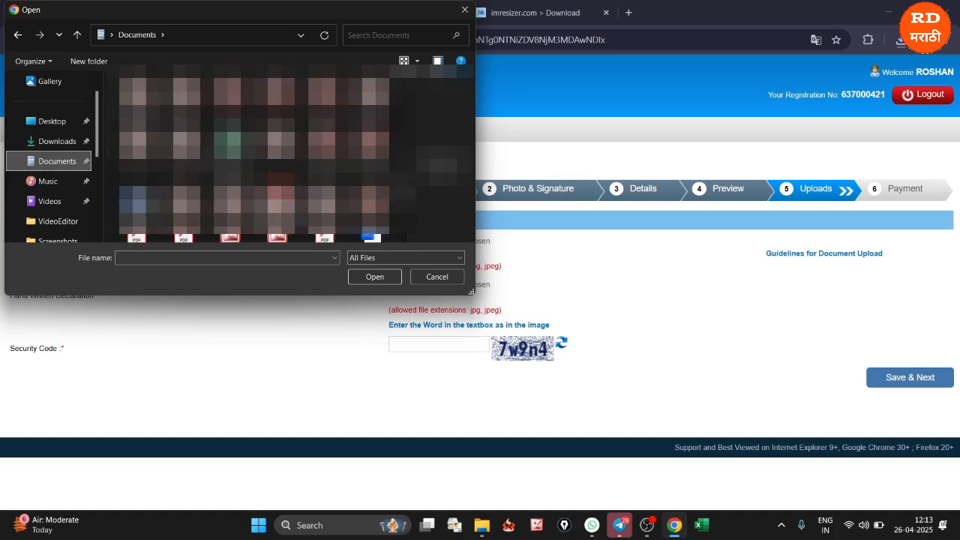
{"action": "left_click", "coordinate": [450, 165]}
{"action": "left_click", "coordinate": [375, 277]}
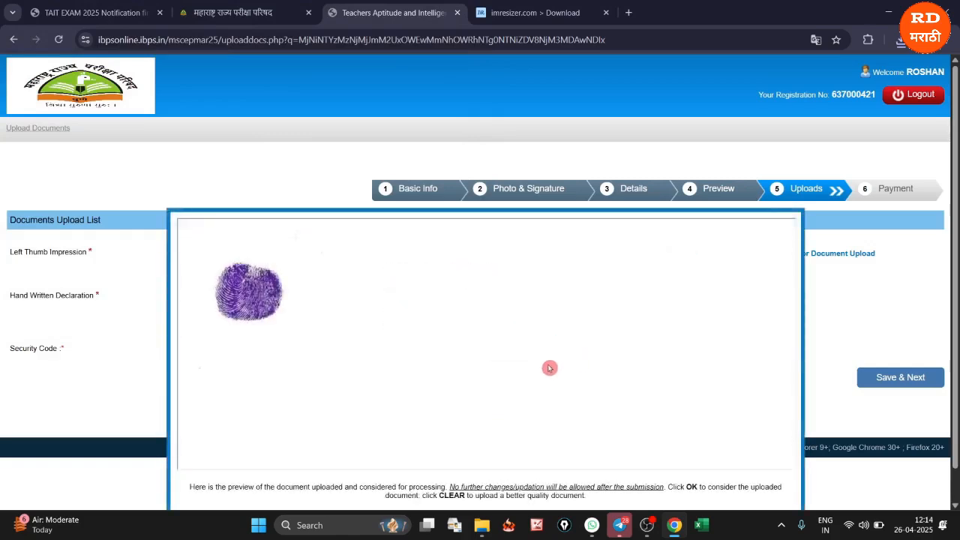
Accept the uploaded left thumb impression and review its preview once more
{"action": "scroll", "coordinate": [488, 370], "scroll_direction": "down", "scroll_amount": 1}
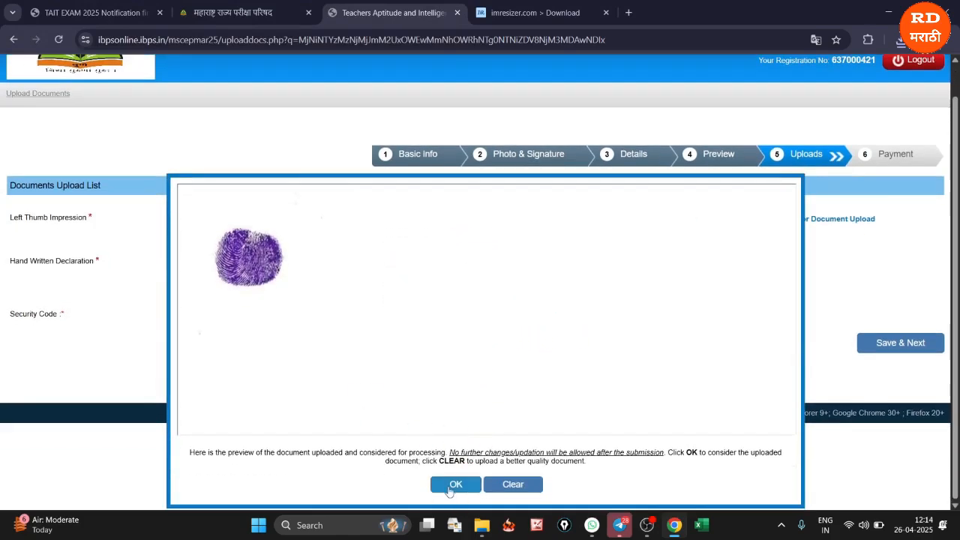
{"action": "left_click", "coordinate": [453, 485]}
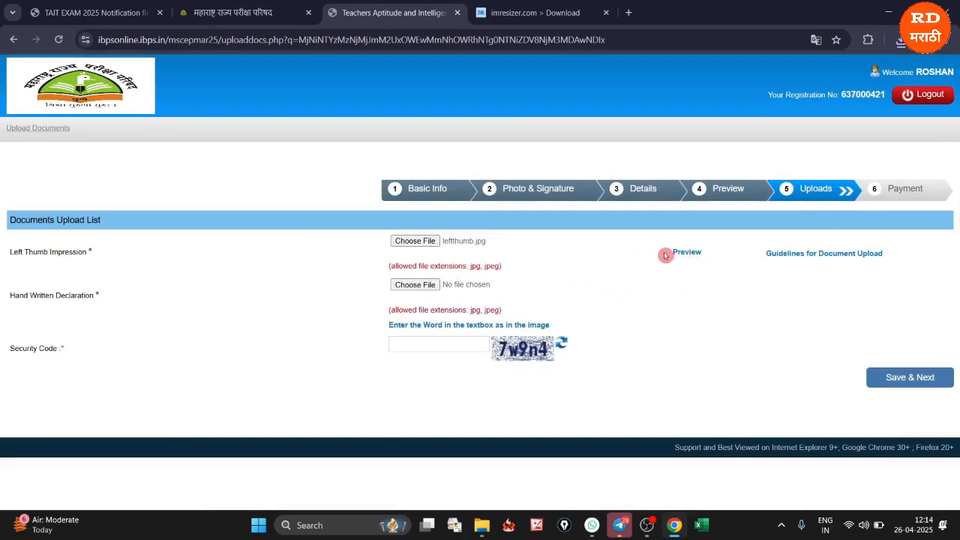
{"action": "left_click", "coordinate": [681, 254]}
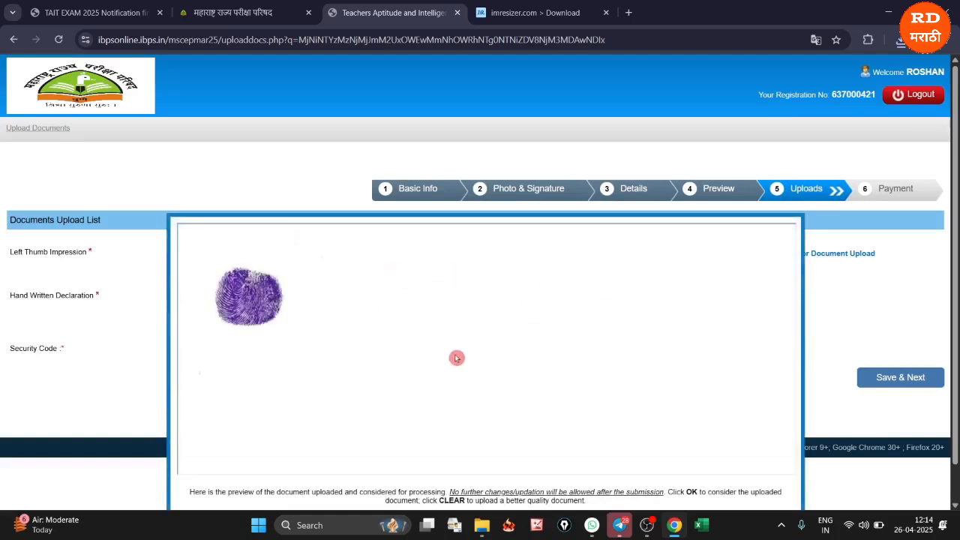
{"action": "scroll", "coordinate": [457, 358], "scroll_direction": "down", "scroll_amount": 1}
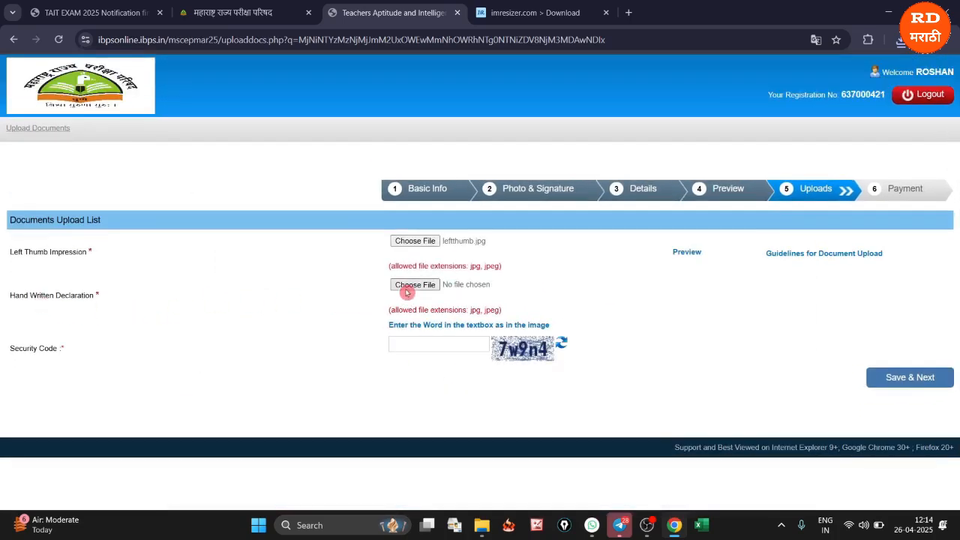
Upload declaration.jpg from the Documents folder as the handwritten declaration and accept its preview
{"action": "left_click", "coordinate": [421, 286]}
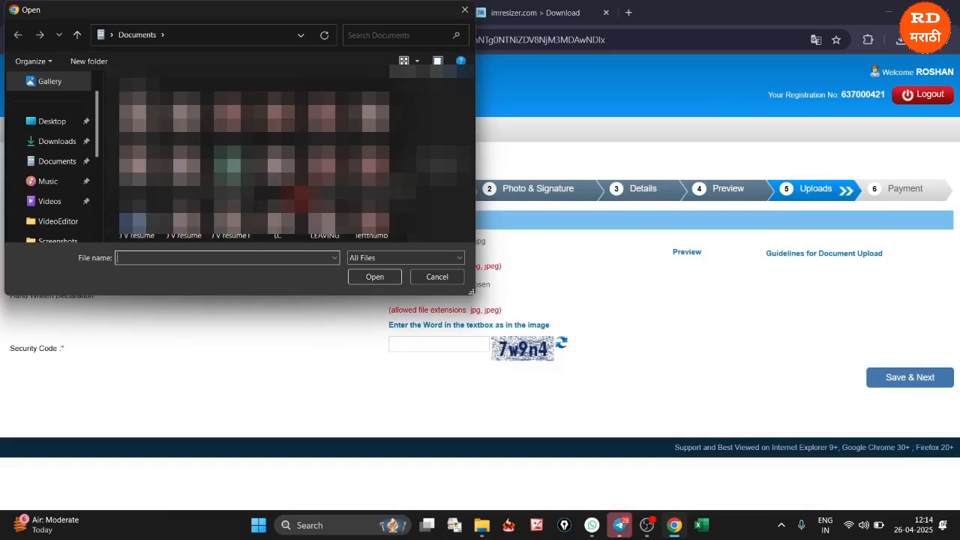
{"action": "type", "text": "declaration"}
{"action": "left_click", "coordinate": [375, 277]}
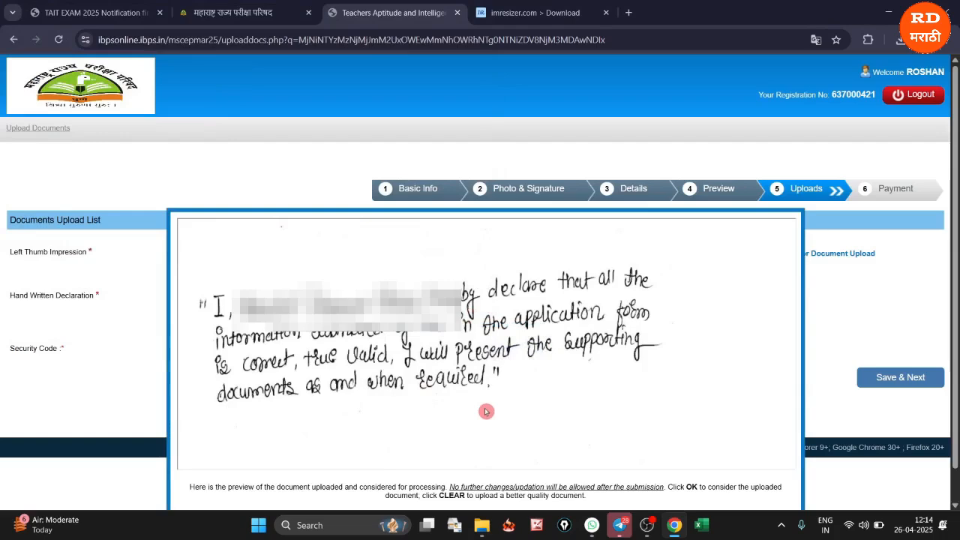
{"action": "scroll", "coordinate": [485, 413], "scroll_direction": "down", "scroll_amount": 1}
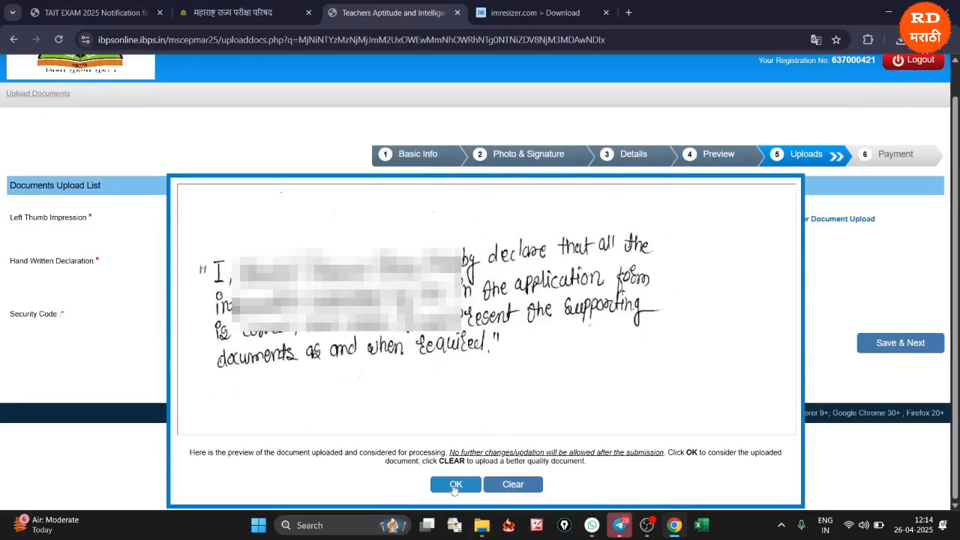
{"action": "left_click", "coordinate": [455, 484]}
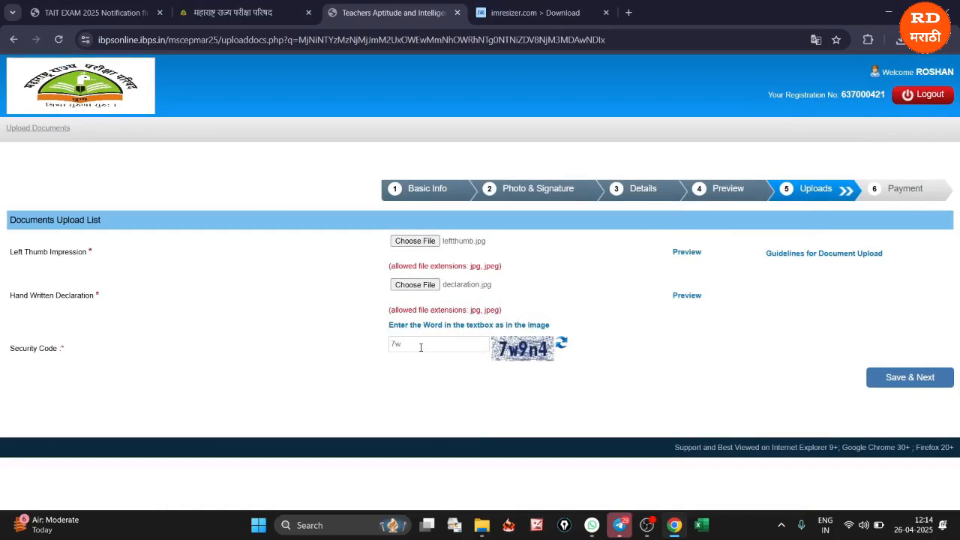
Enter the security code, save the document uploads and confirm the final submission of the application
{"action": "type", "text": "9n4"}
{"action": "left_click", "coordinate": [417, 377]}
{"action": "left_click", "coordinate": [913, 378]}
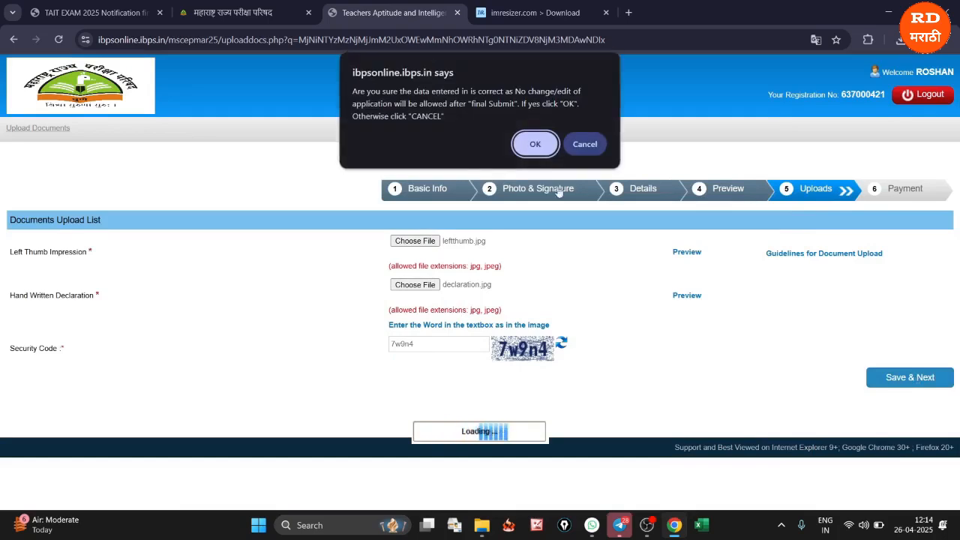
{"action": "left_click", "coordinate": [534, 149]}
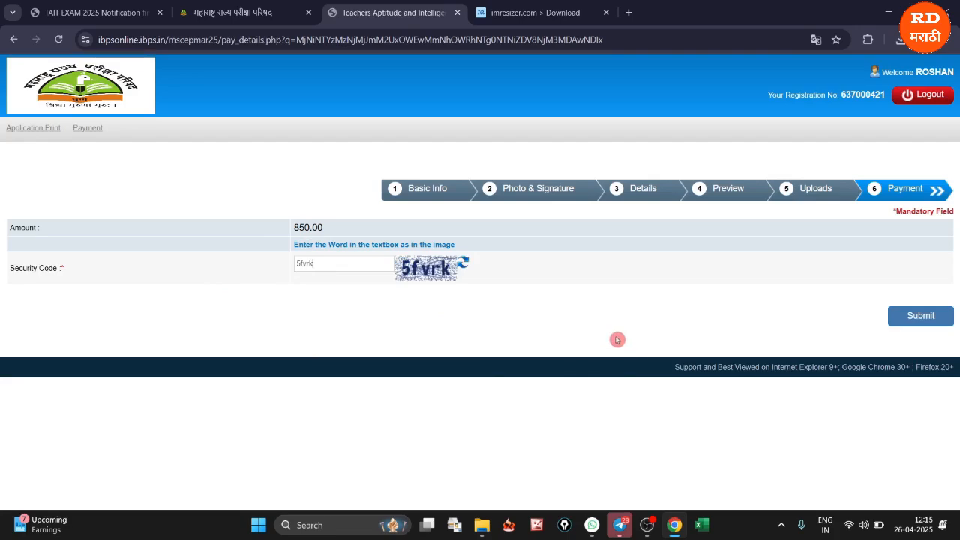
Submit the fee payment form with its security code, proceed to the payment gateway and dismiss the translation prompt
{"action": "left_click", "coordinate": [921, 318]}
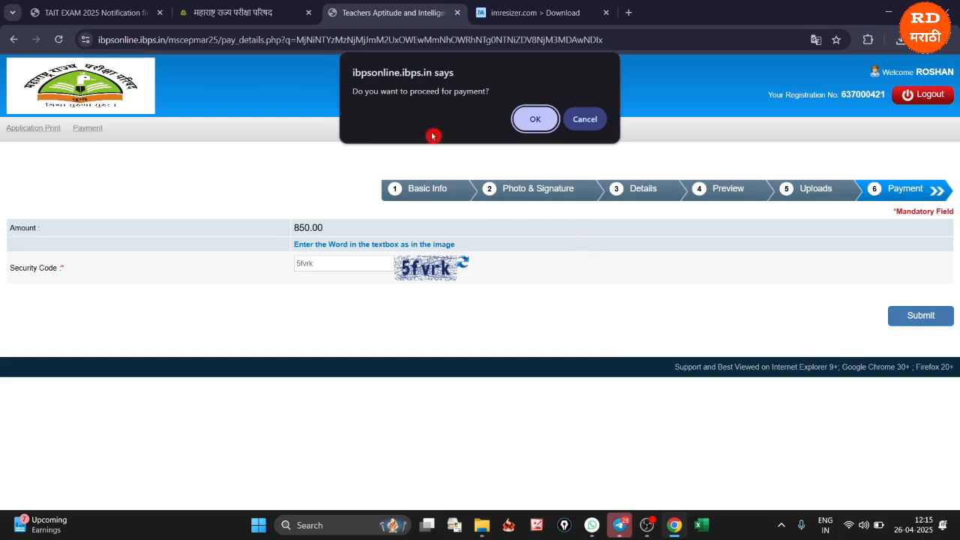
{"action": "left_click", "coordinate": [530, 118]}
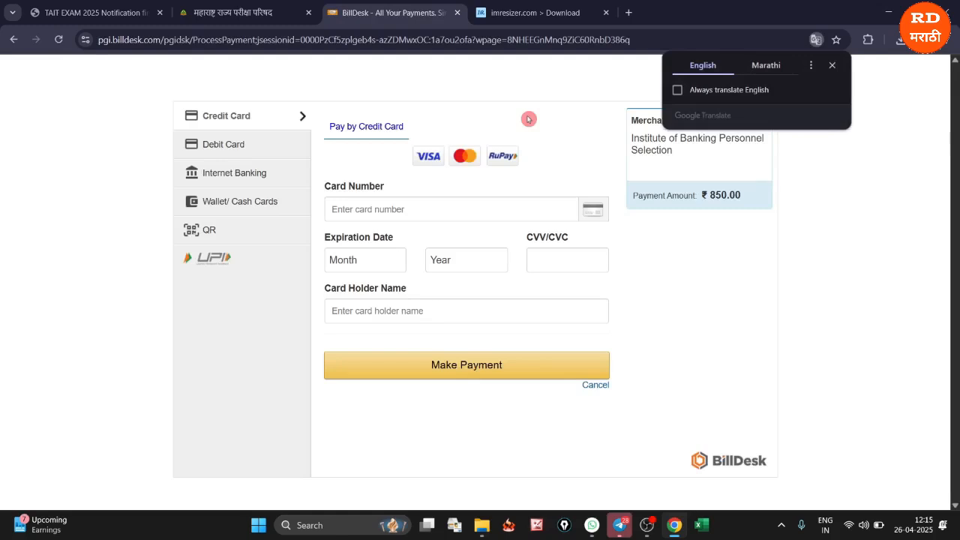
{"action": "left_click", "coordinate": [832, 65]}
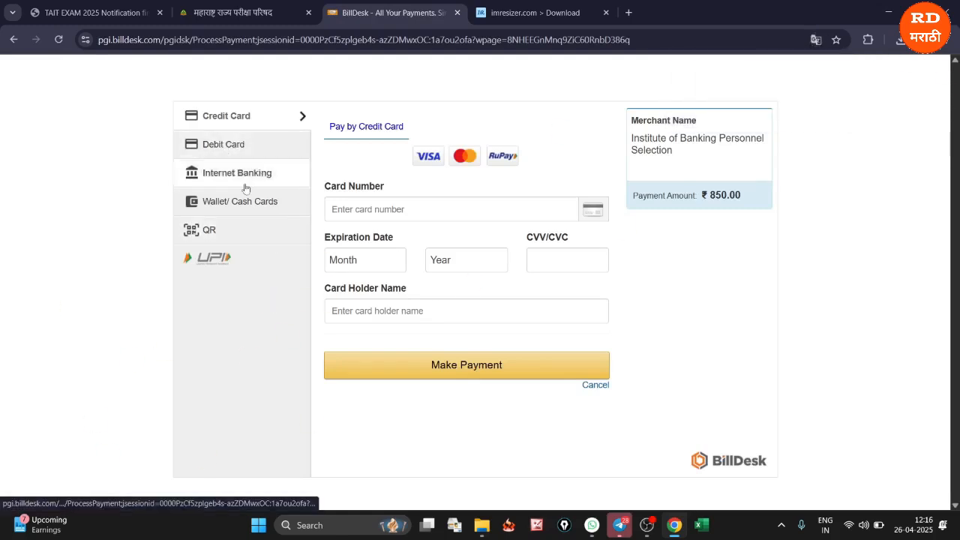
Review the QR, UPI and debit card payment options for the application fee
{"action": "left_click", "coordinate": [211, 236]}
{"action": "left_click", "coordinate": [350, 182]}
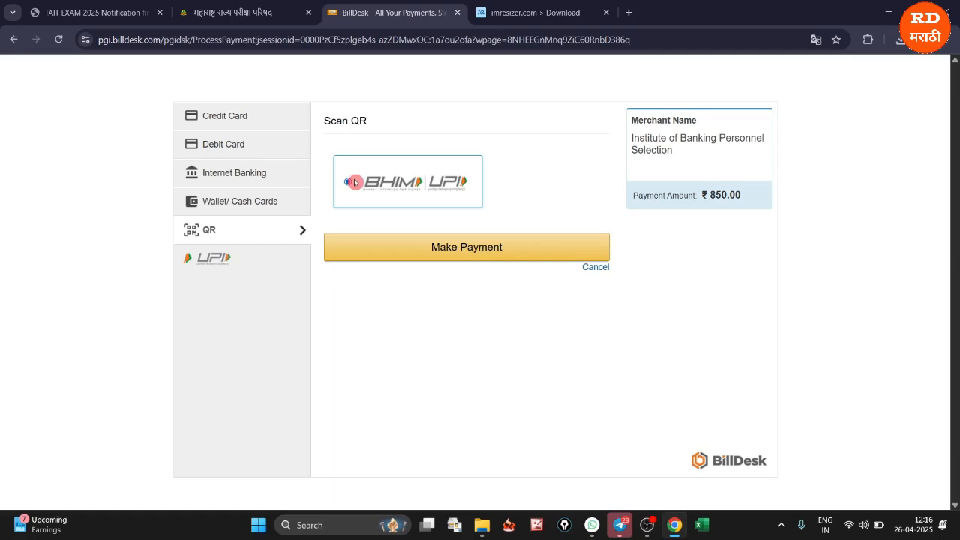
{"action": "left_click", "coordinate": [421, 236]}
{"action": "left_click", "coordinate": [242, 259]}
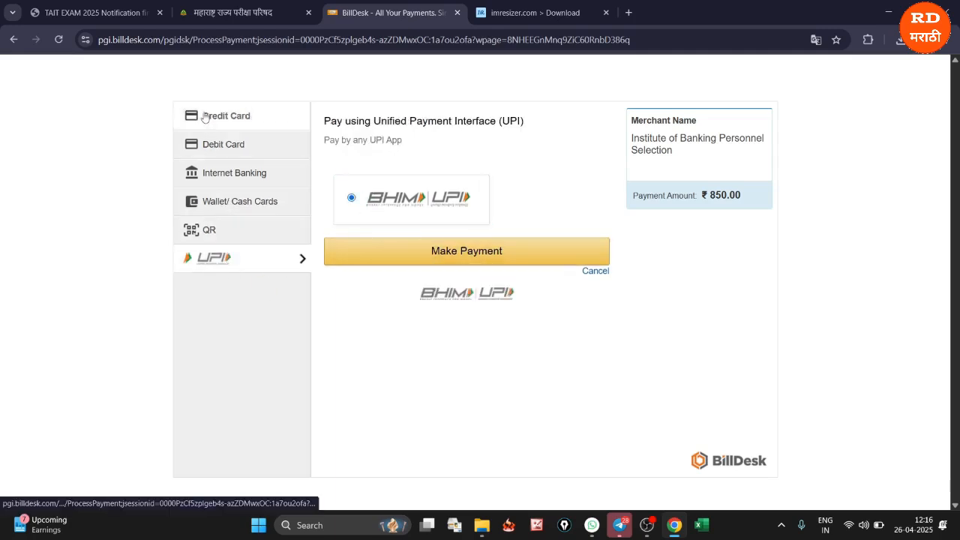
{"action": "left_click", "coordinate": [211, 148]}
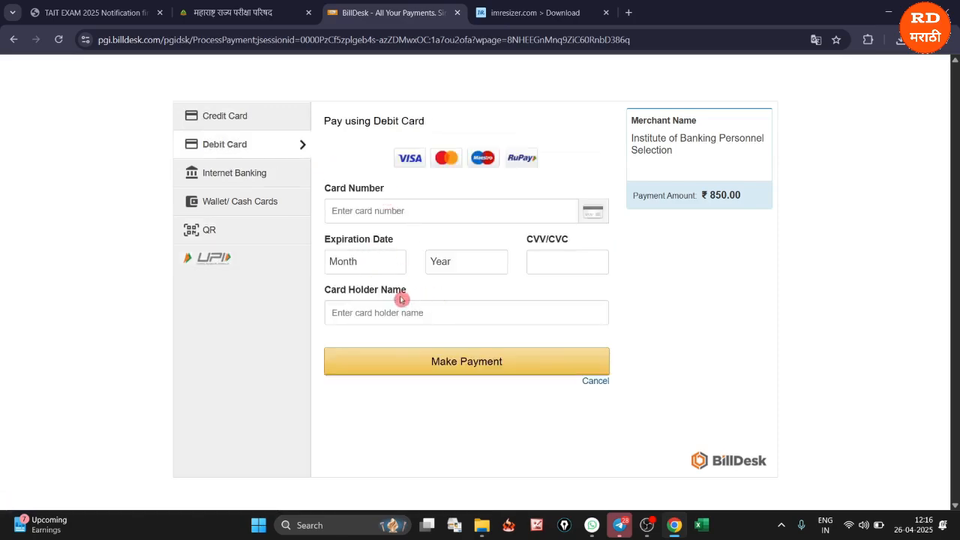
{"action": "left_click", "coordinate": [245, 264]}
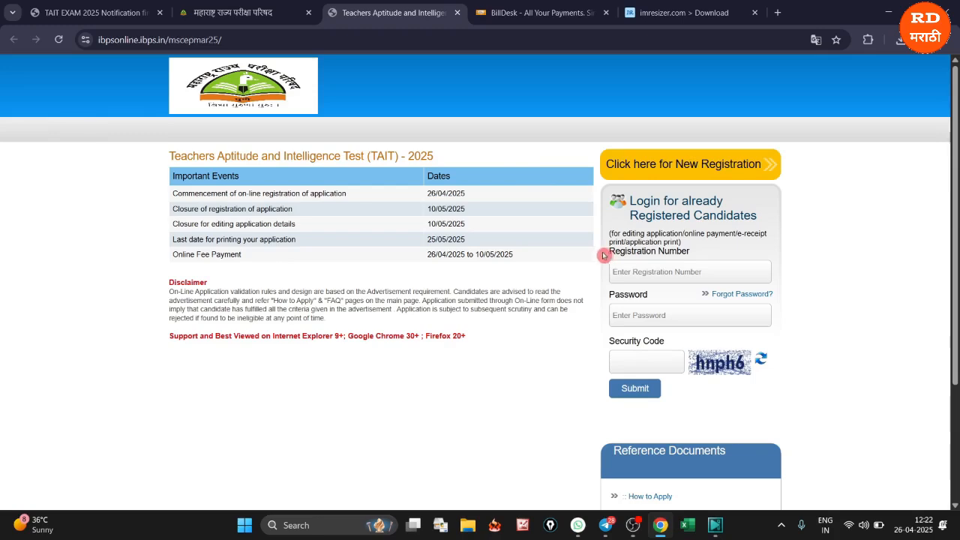
Examine the registration number, password and security code fields of the login for already registered candidates
{"action": "left_click_drag", "start_coordinate": [607, 256], "coordinate": [663, 253]}
{"action": "left_click_drag", "start_coordinate": [605, 303], "coordinate": [643, 295]}
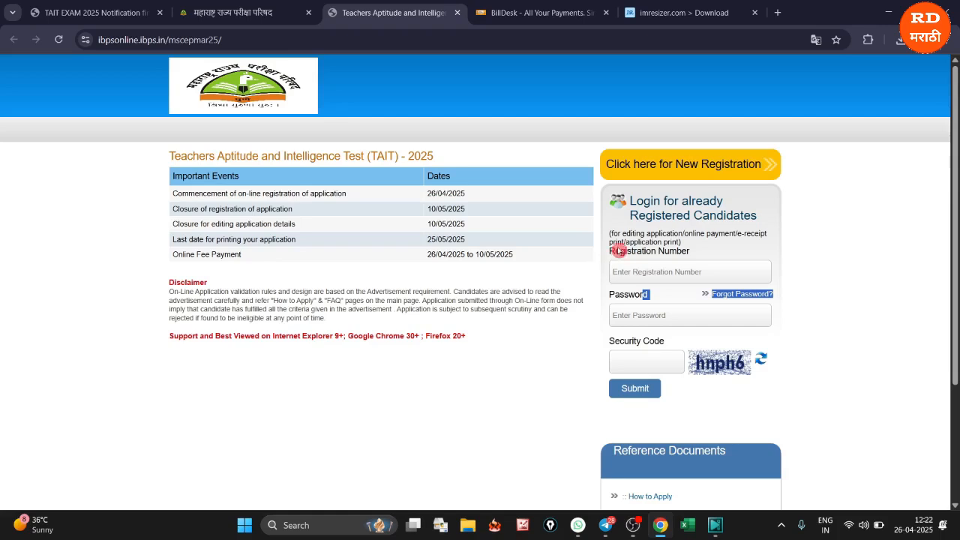
{"action": "left_click_drag", "start_coordinate": [605, 254], "coordinate": [681, 255]}
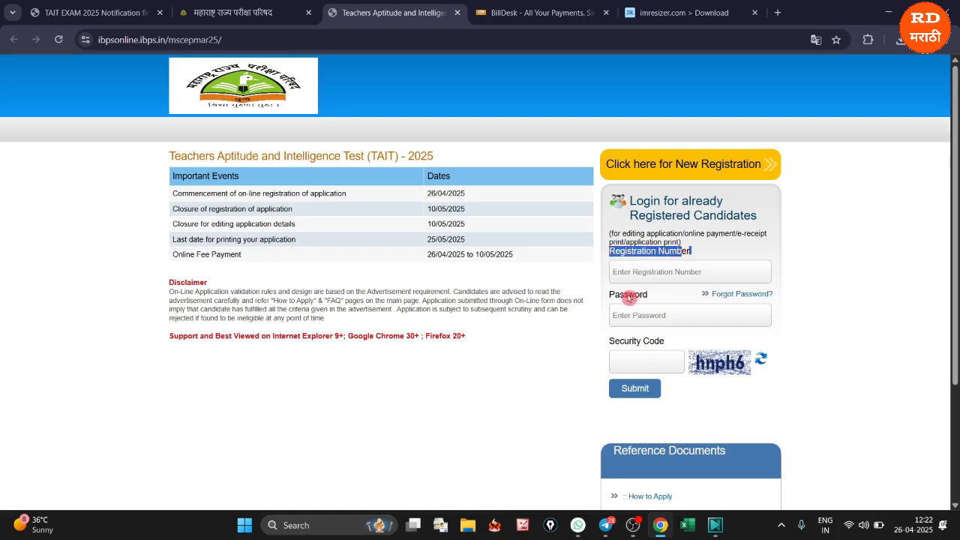
{"action": "left_click_drag", "start_coordinate": [608, 299], "coordinate": [648, 299]}
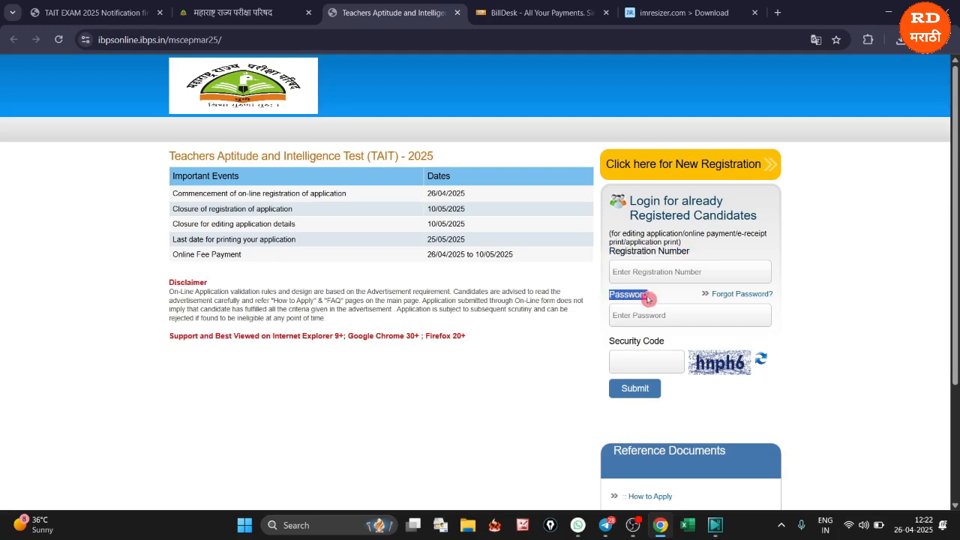
{"action": "left_click_drag", "start_coordinate": [611, 346], "coordinate": [666, 345]}
{"action": "left_click", "coordinate": [632, 363]}
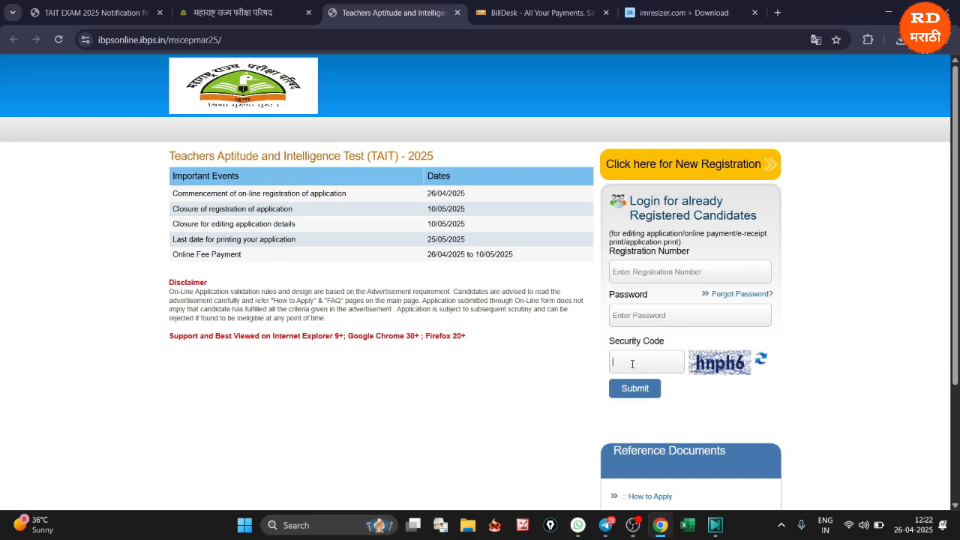